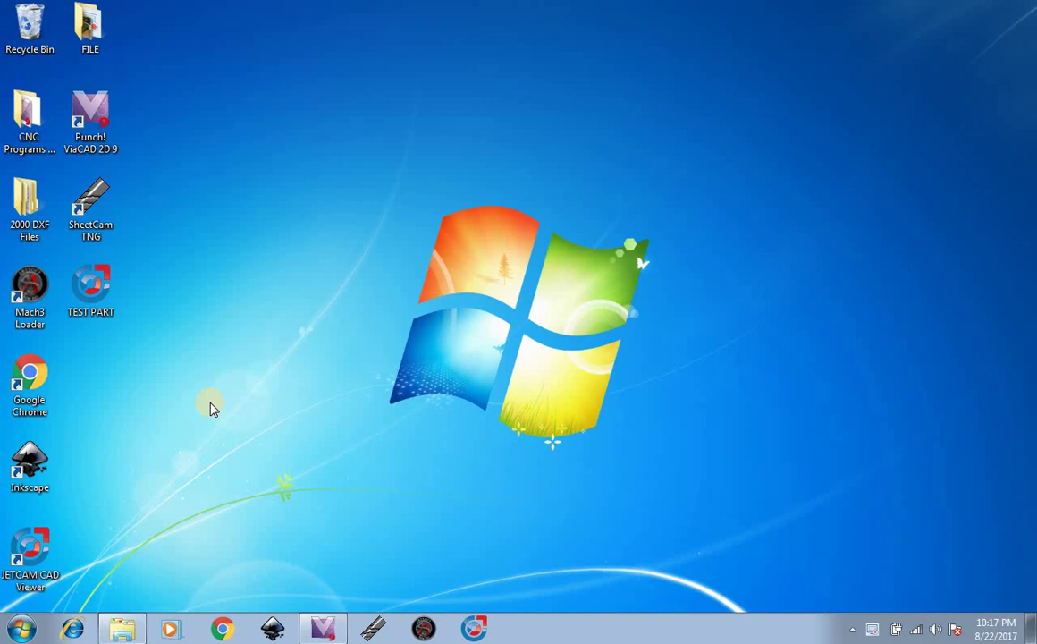
Step: Launch SheetCam TNG from the Windows 7 taskbar and maximize its window
left_click(374, 629)
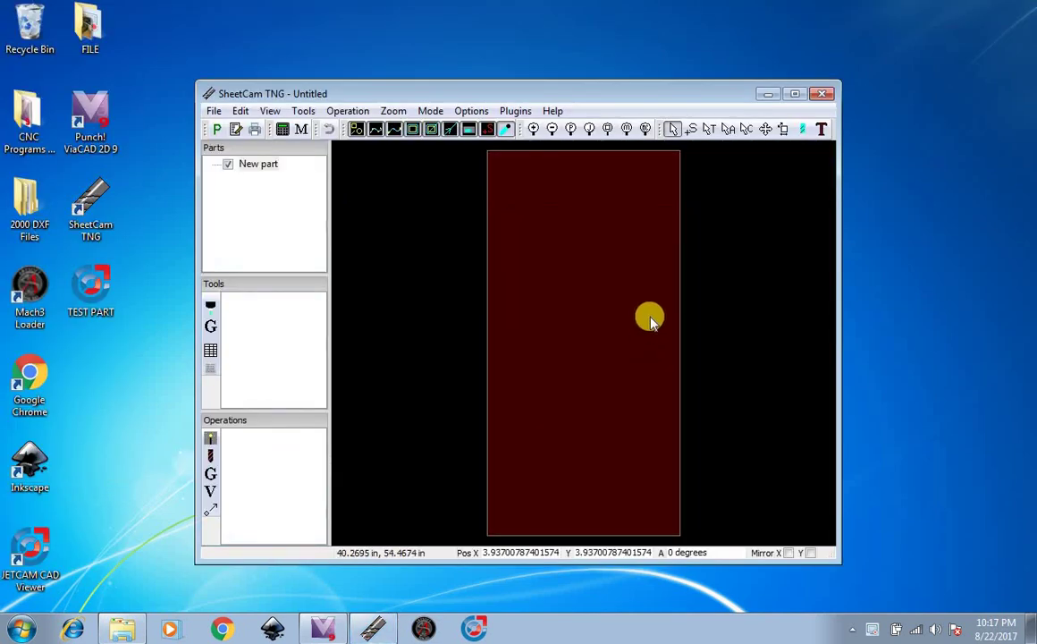
left_click(795, 93)
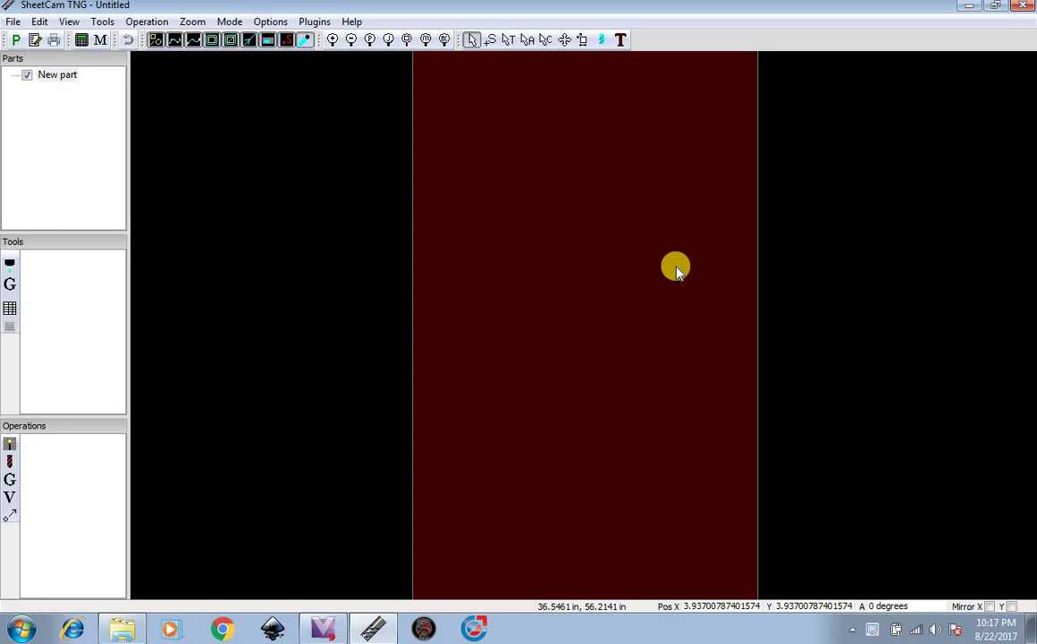
Step: Zoom out on the canvas until the whole dark-red material sheet is visible
scroll(677, 269, "down", 3)
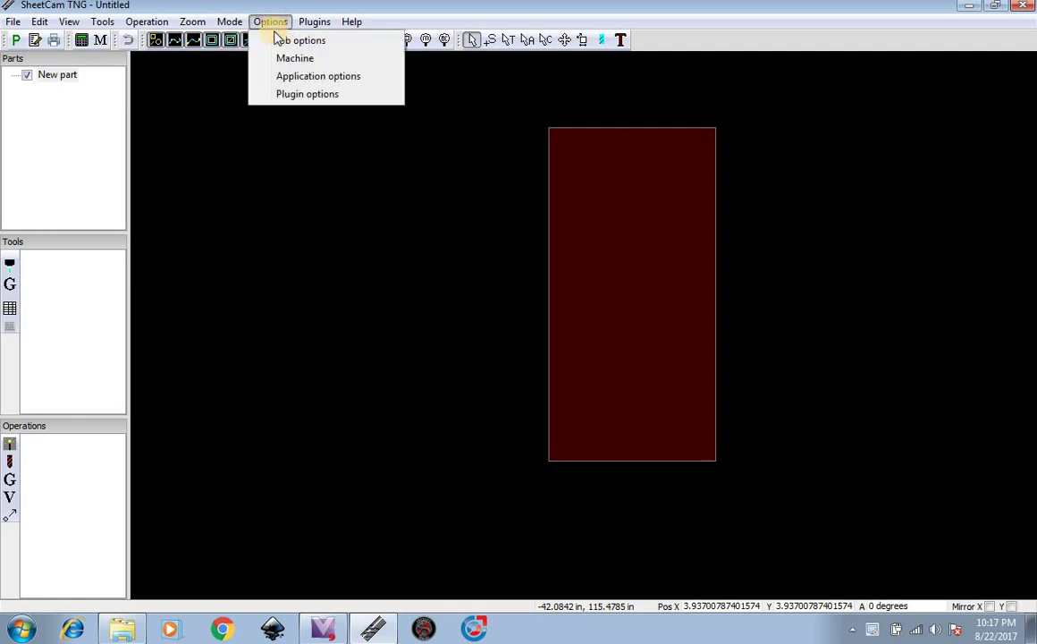
Step: In Job options, check the 48 x 96 in sheet size and set rapid clearance to 0.8
left_click(280, 40)
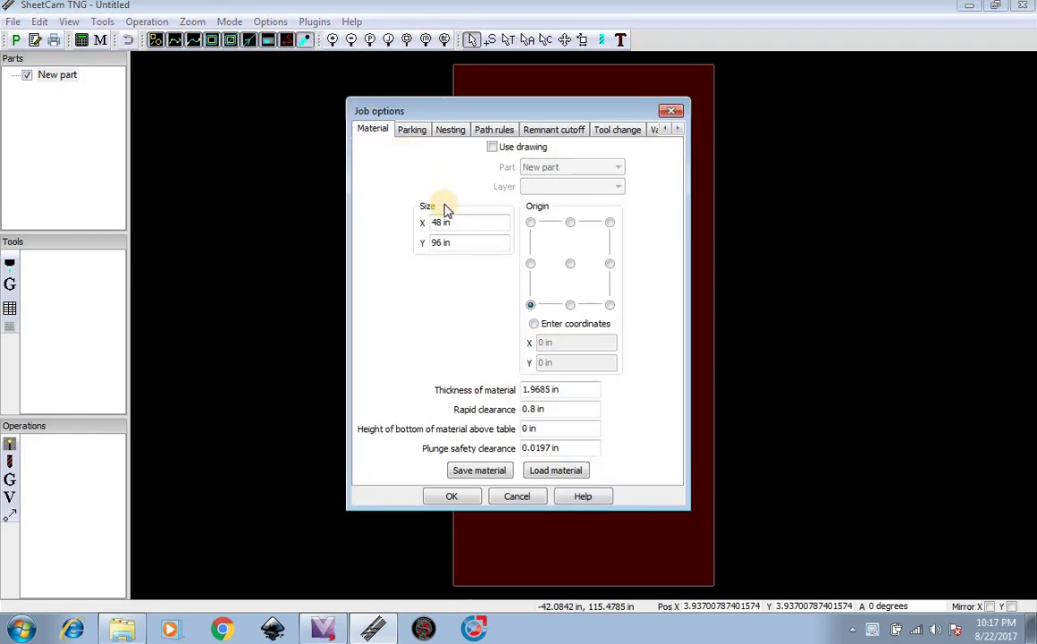
mouse_move(431, 223)
left_mouse_down()
mouse_move(456, 224)
mouse_move(456, 245)
mouse_move(451, 224)
left_mouse_up()
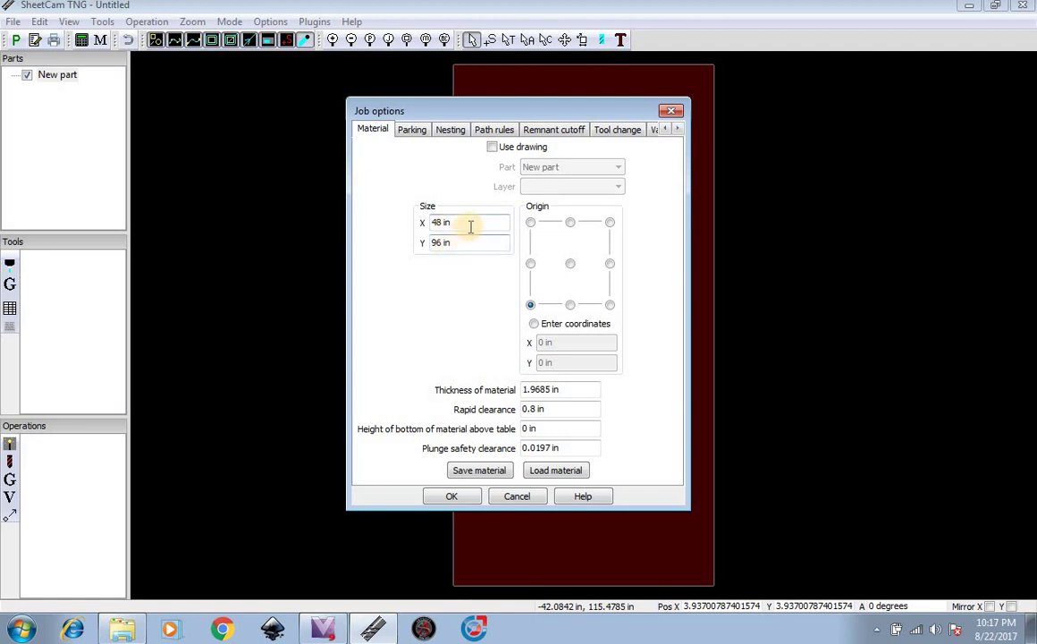
left_click(462, 249)
left_click(548, 410)
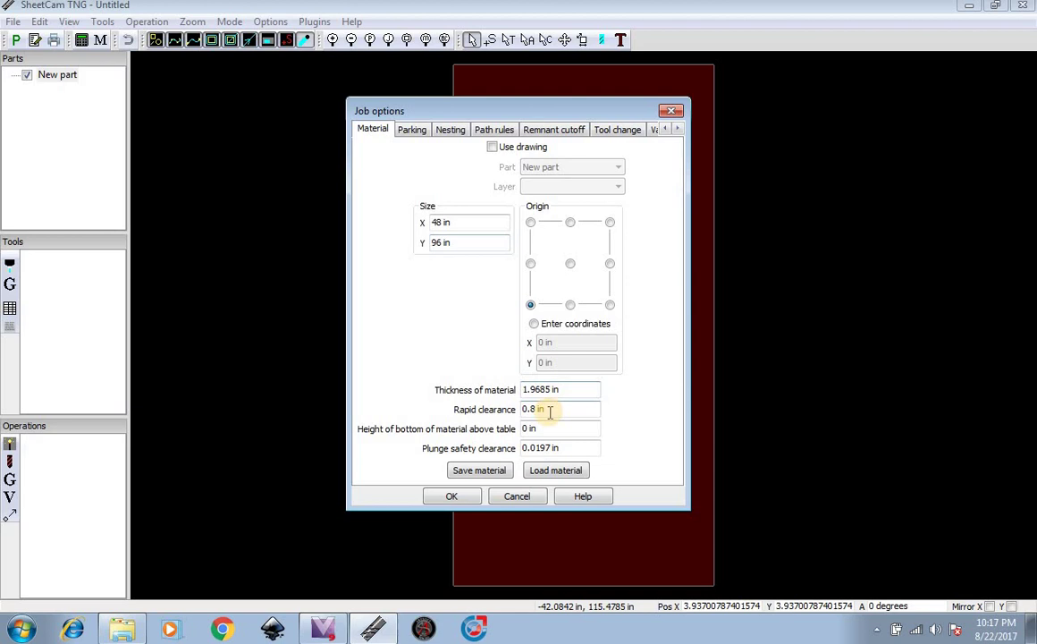
key("BackSpace")
key("BackSpace")
key("BackSpace")
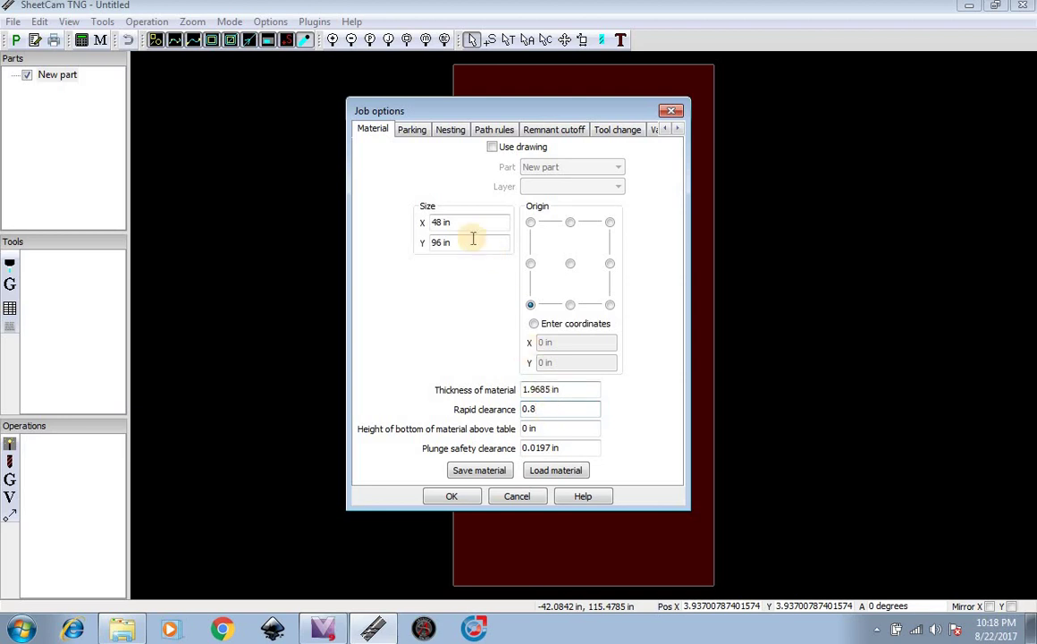
Step: Accept the job material settings and open the Machine options
left_click(444, 497)
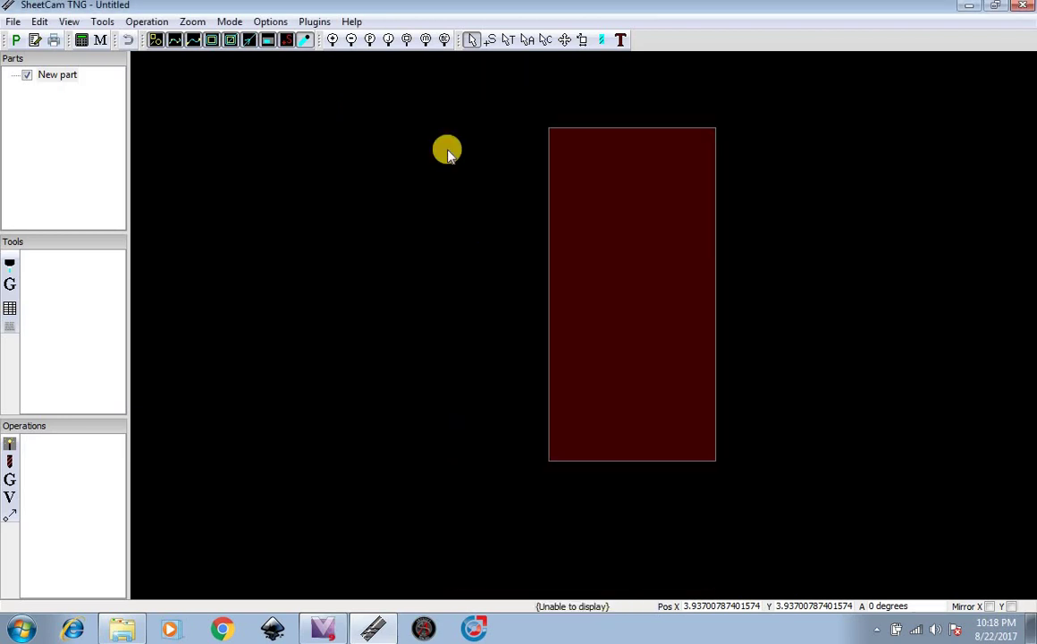
left_click(270, 23)
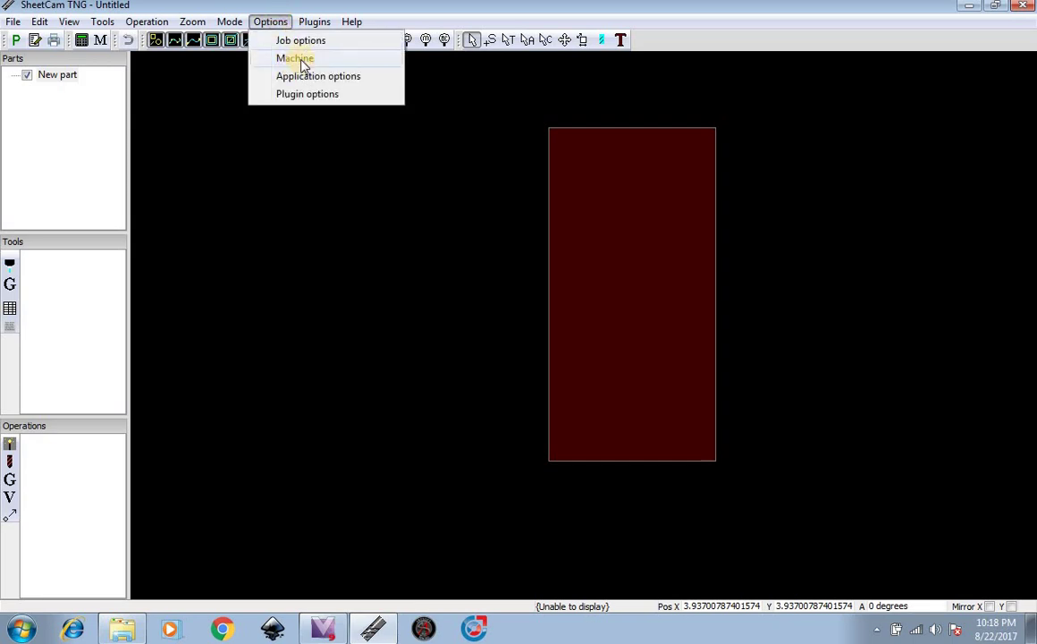
left_click(295, 59)
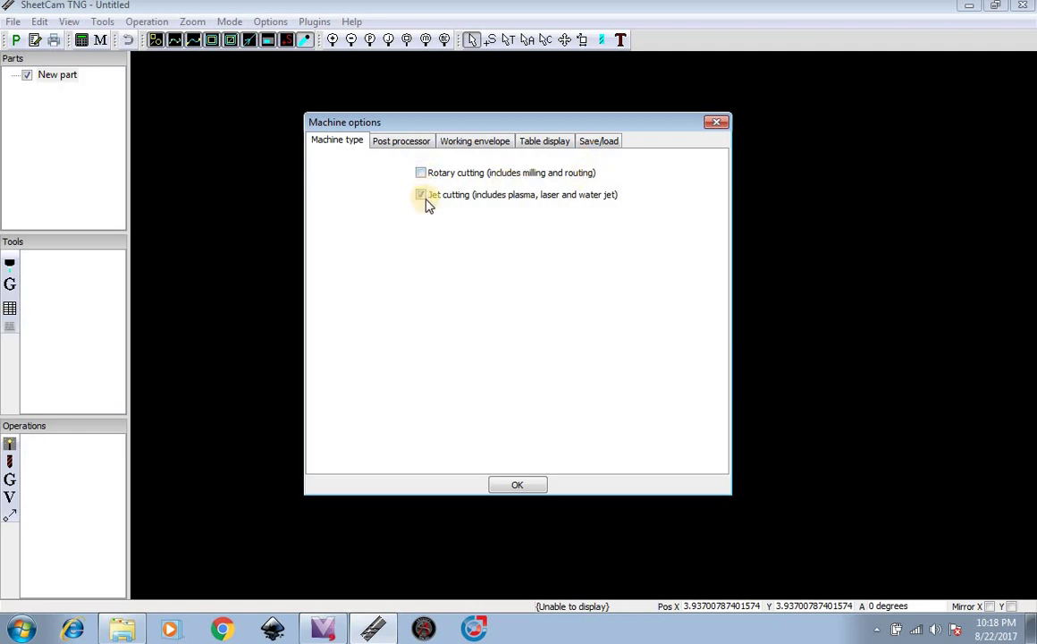
Step: Choose the PremierPlasma CNC Floating Head (Edited) post and review the 48 x 96 in envelope and table
left_click(420, 142)
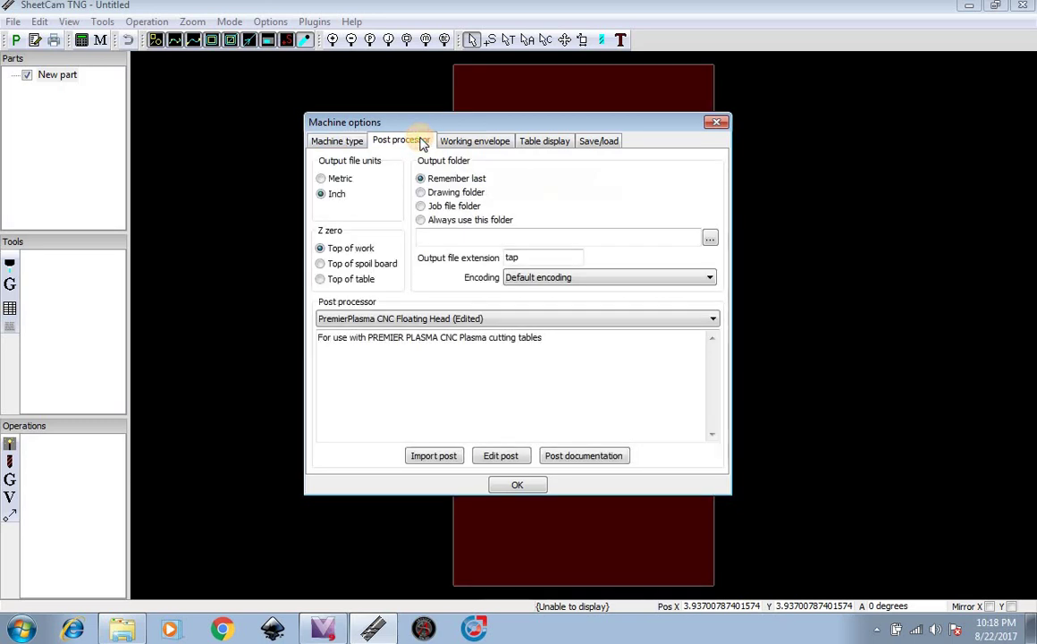
left_click(408, 322)
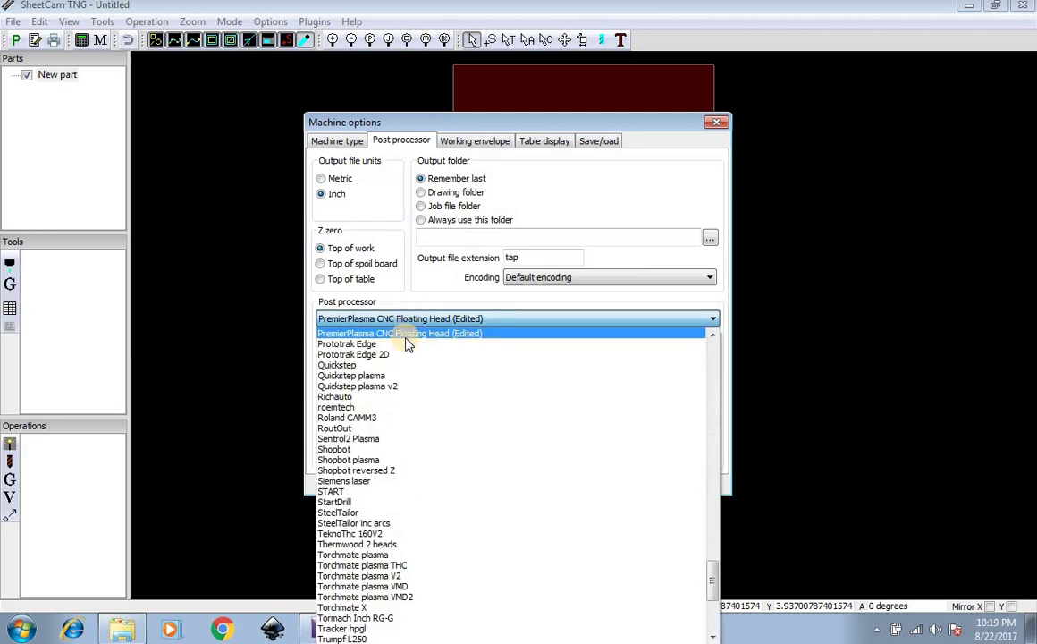
scroll(408, 349, "up", 10)
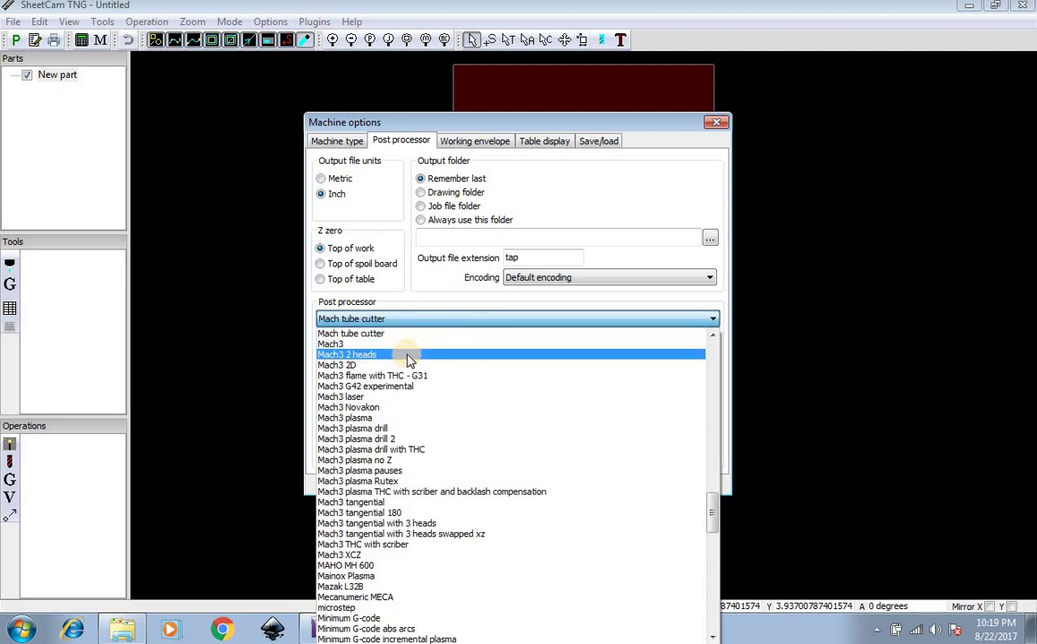
left_click(408, 418)
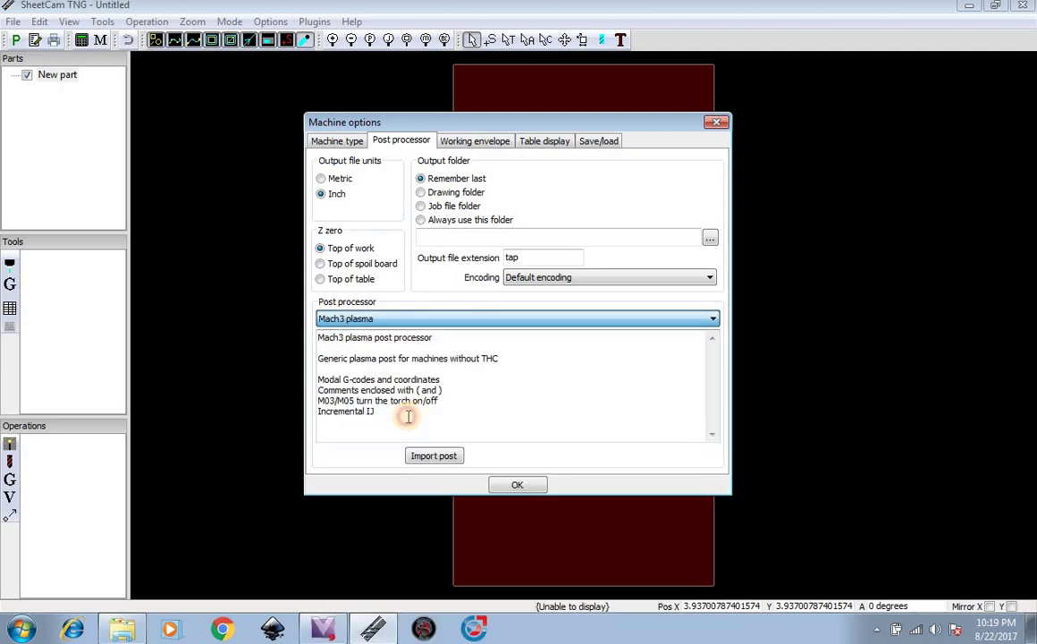
left_click(398, 318)
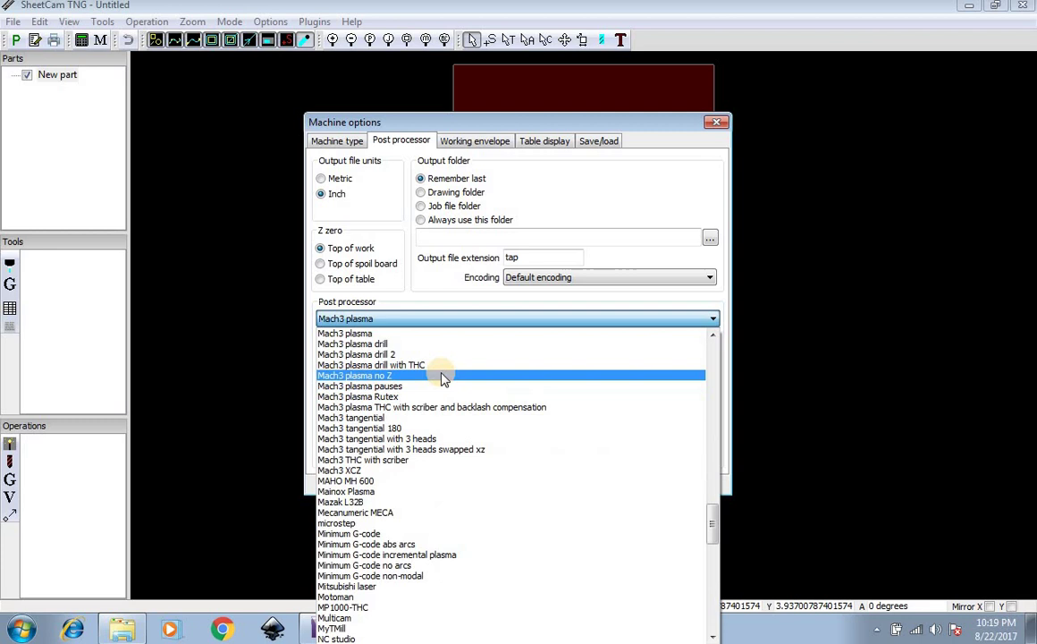
scroll(430, 376, "down", 4)
scroll(411, 398, "down", 4)
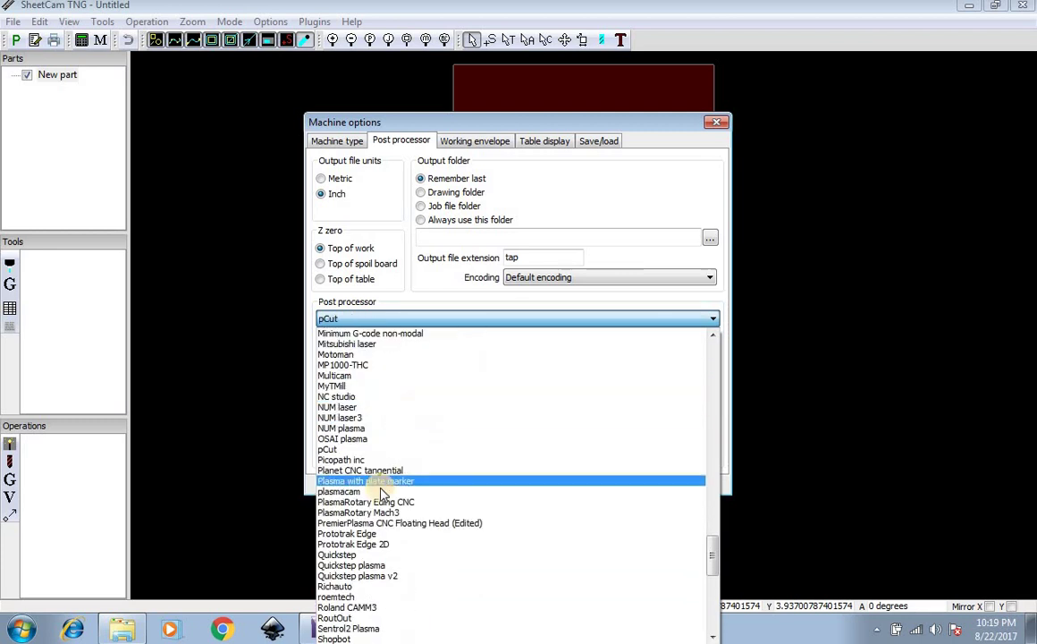
left_click(401, 526)
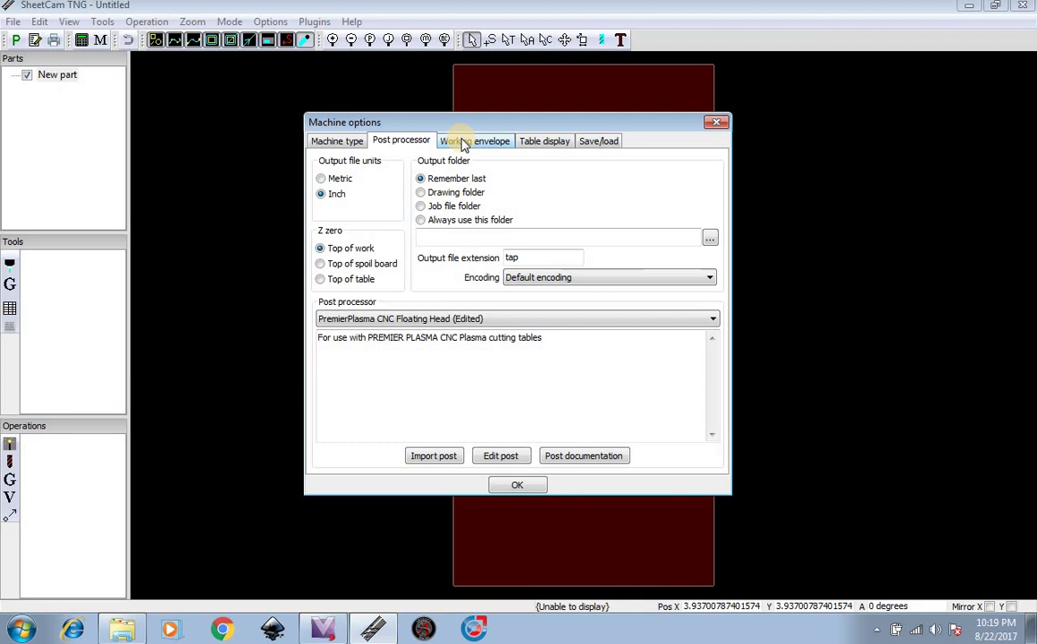
left_click(463, 143)
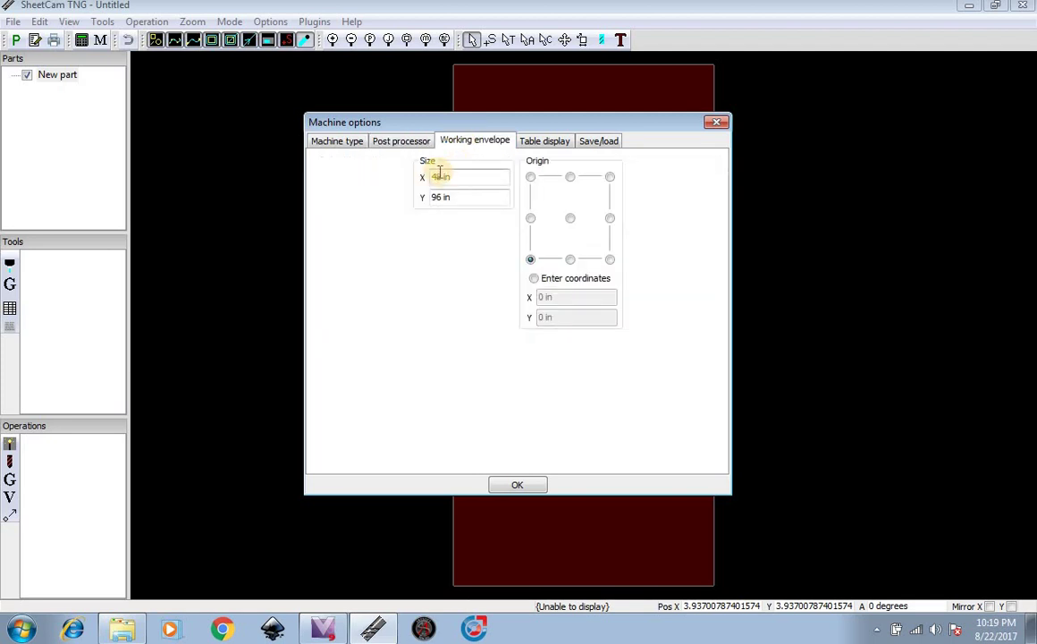
left_click(560, 145)
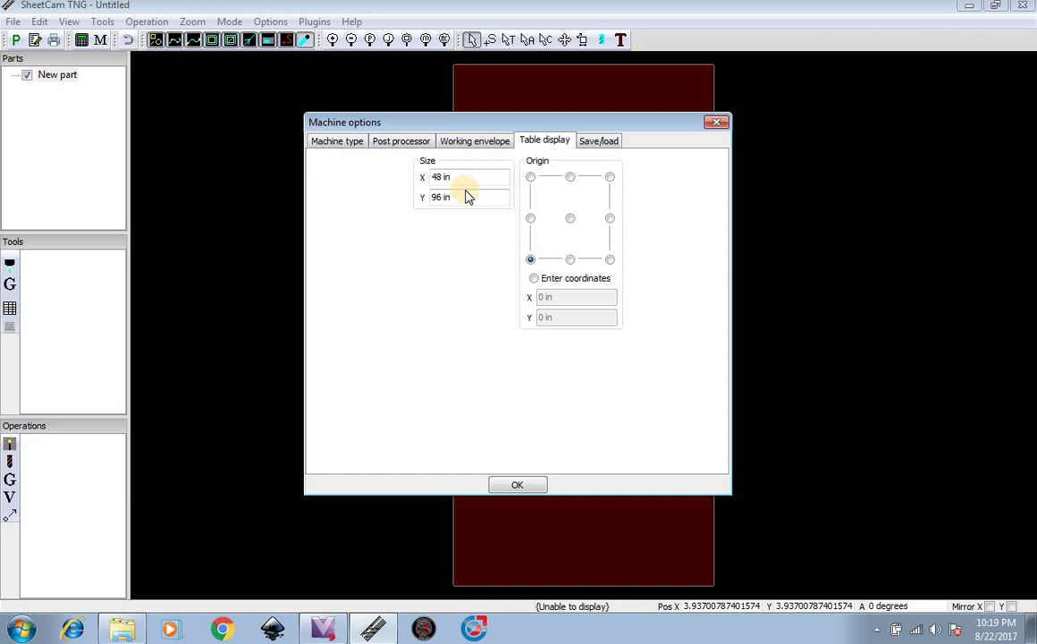
Step: Close Machine options, add a new jet tool, disable auto-naming and name it '12 GAUGE'
left_click(713, 126)
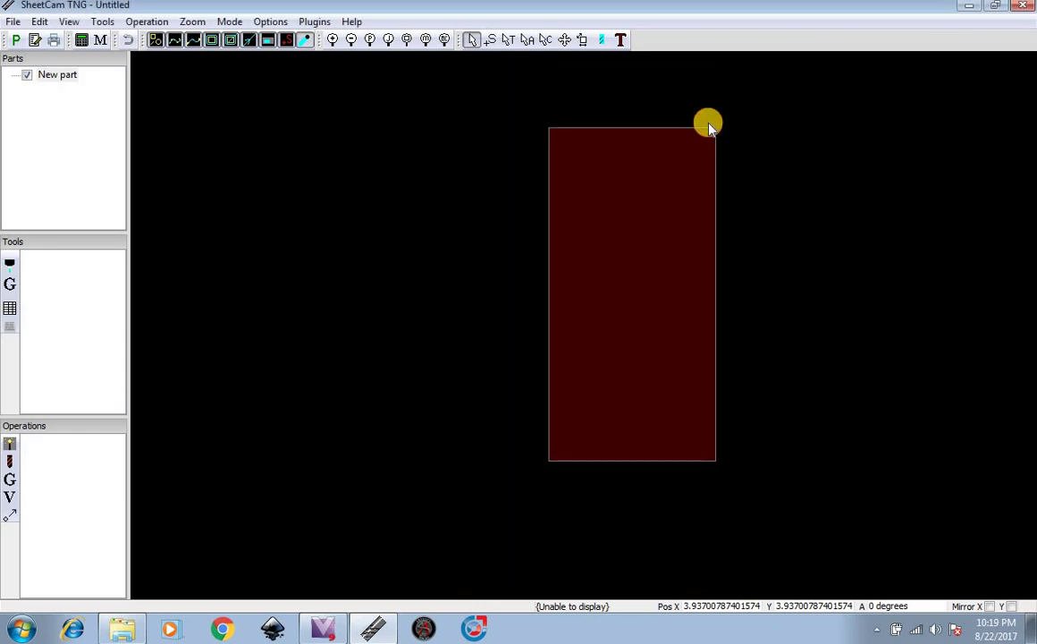
scroll(668, 305, "up", 1)
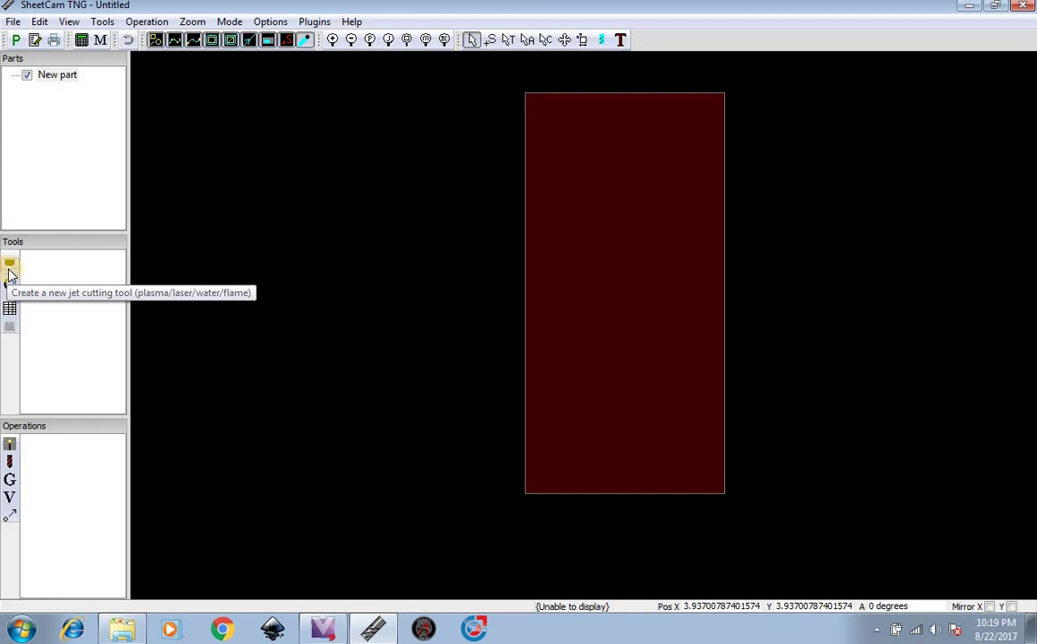
left_click(12, 264)
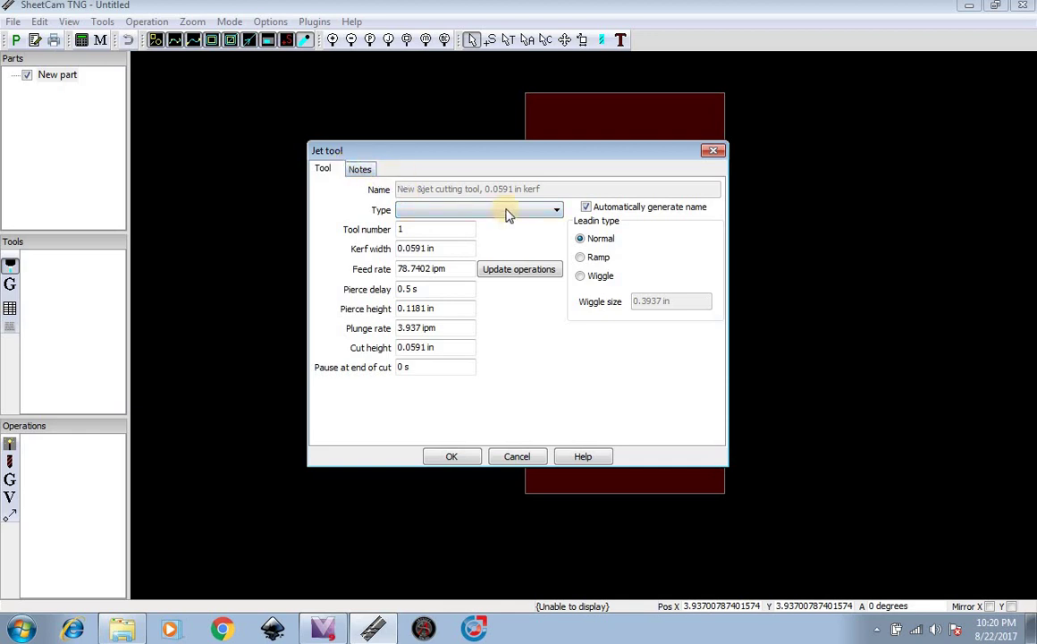
left_click(586, 207)
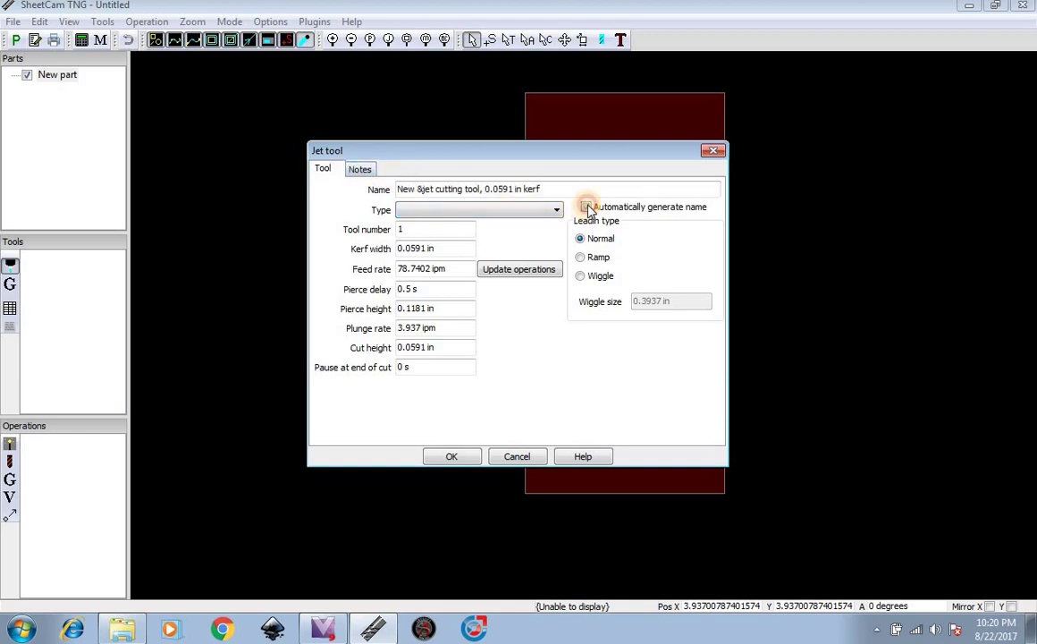
left_click_drag(591, 189, 371, 192)
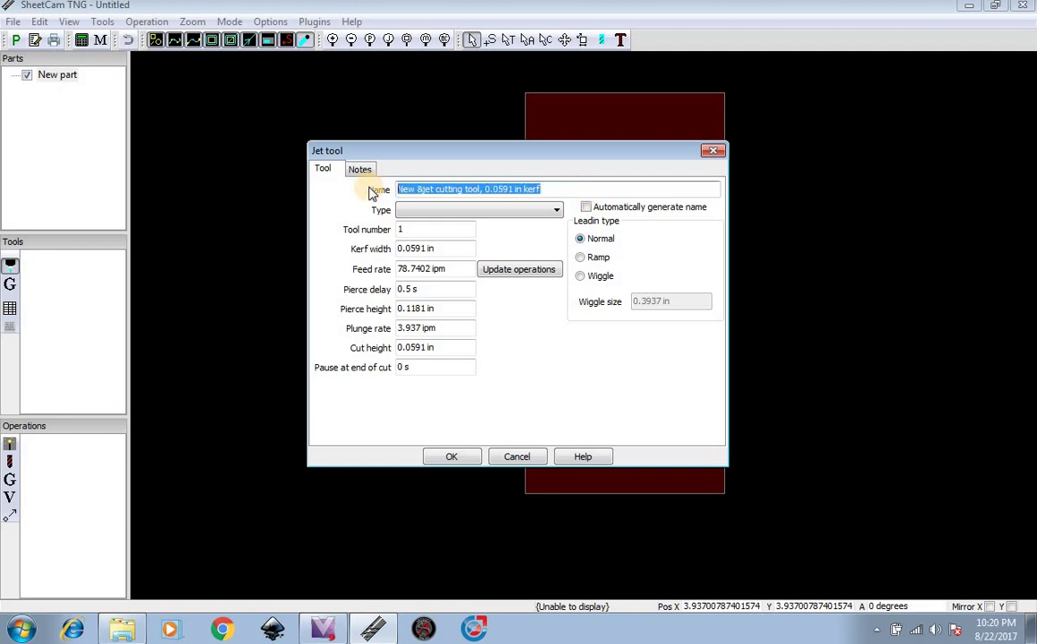
type("12")
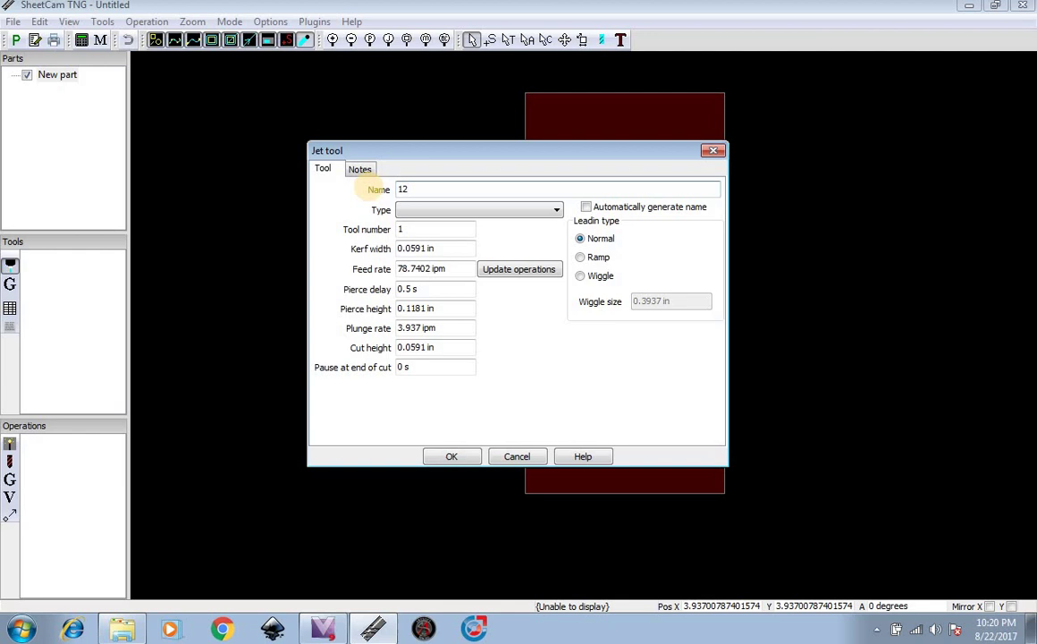
type(" GAUGE")
Step: Set the tool's feed rate to 200 ipm, pierce delay to 0 and plunge rate to 40 ipm
left_click(416, 249)
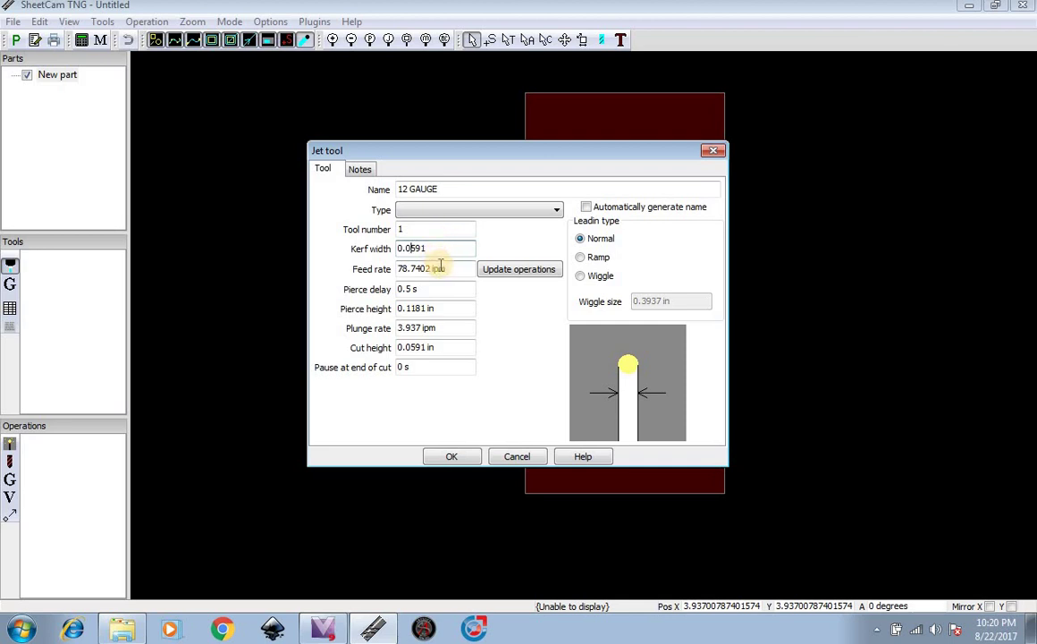
left_click(435, 269)
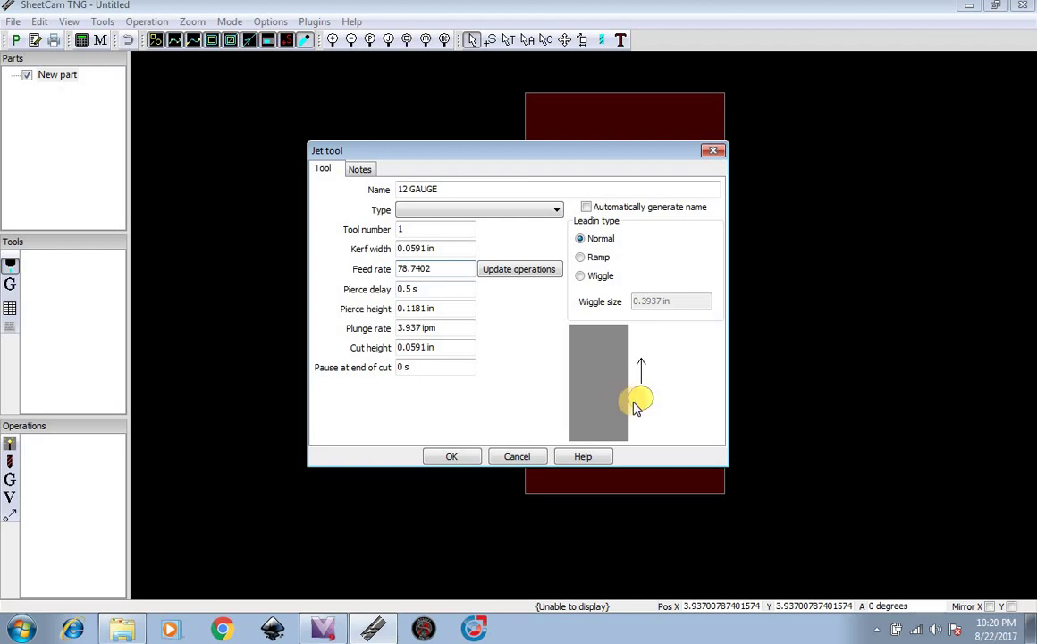
left_click_drag(433, 270, 371, 275)
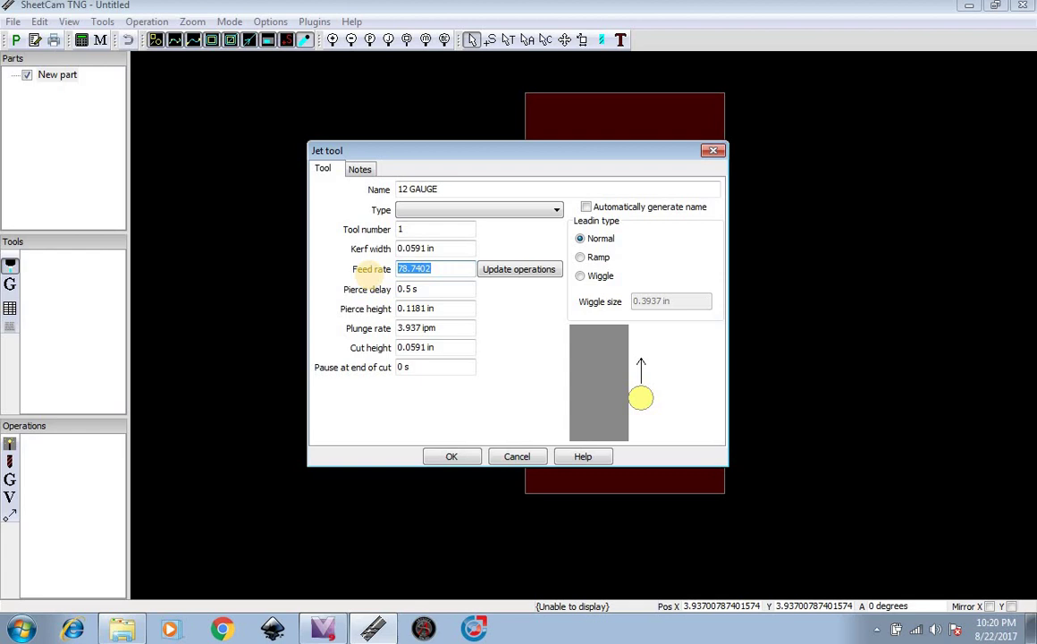
type("200")
left_click(405, 289)
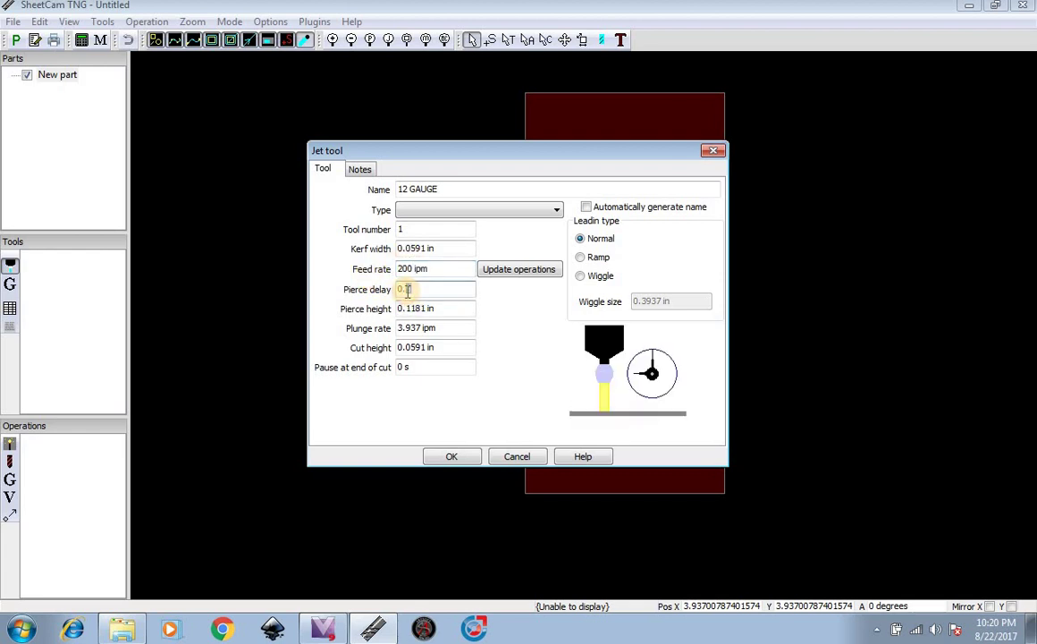
key("BackSpace")
key("BackSpace")
left_click(414, 307)
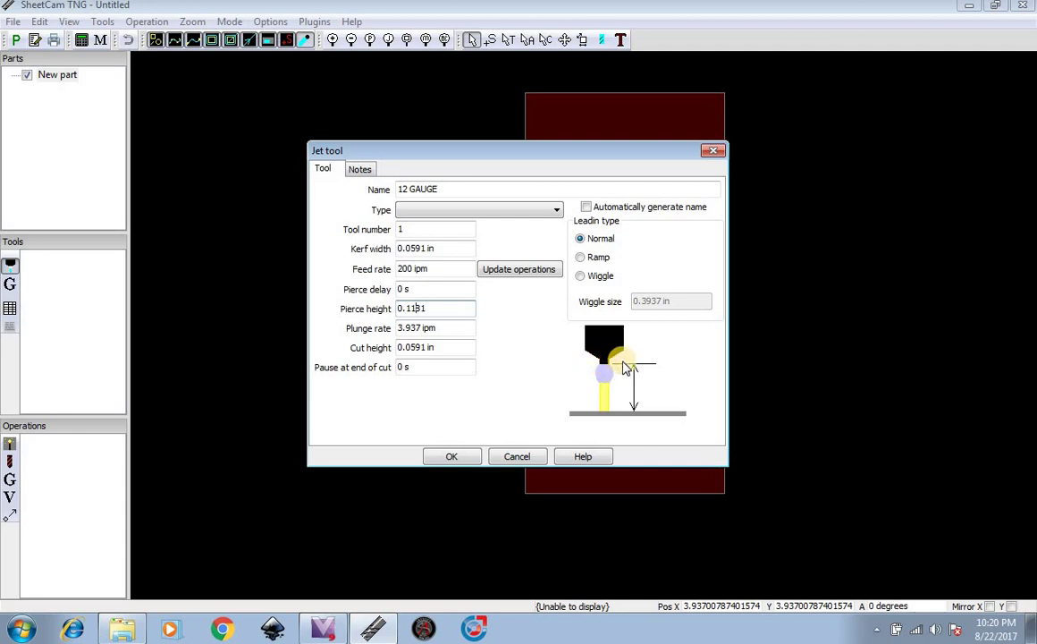
left_click(409, 309)
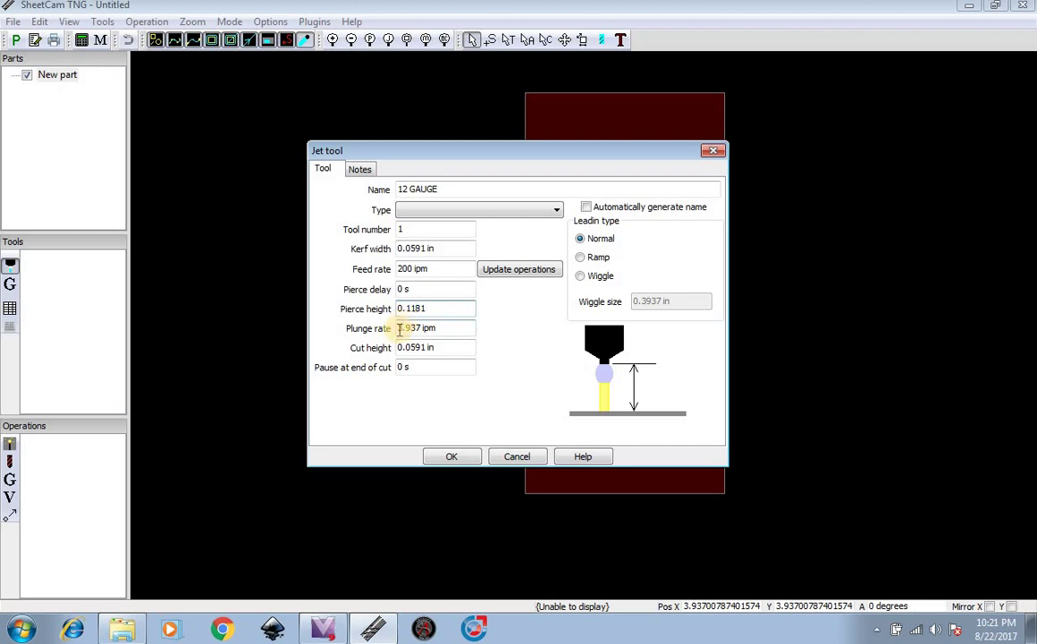
left_click_drag(400, 328, 427, 324)
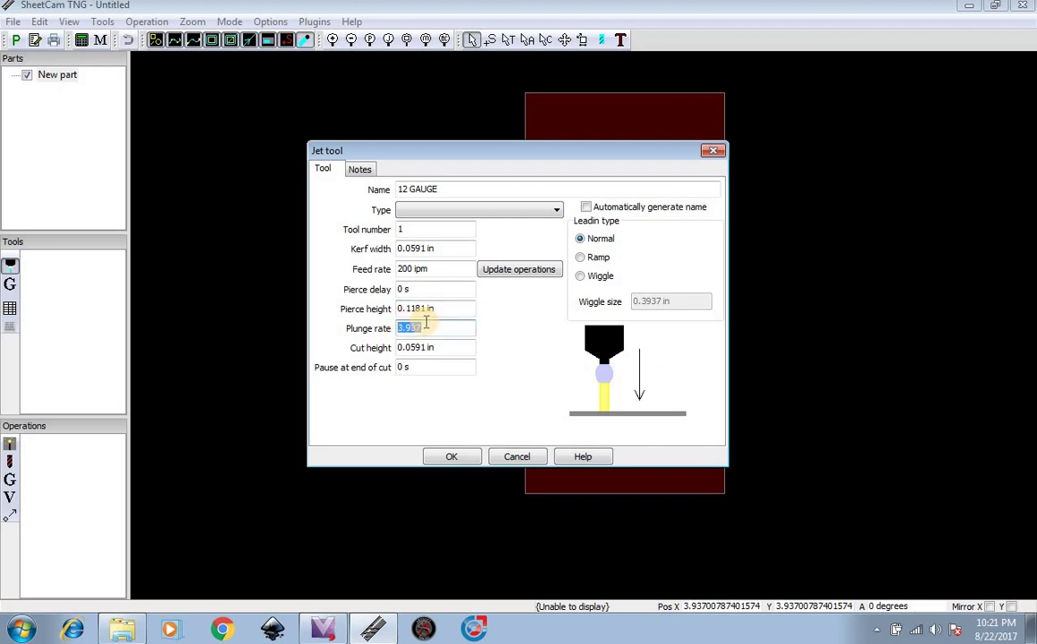
type("4")
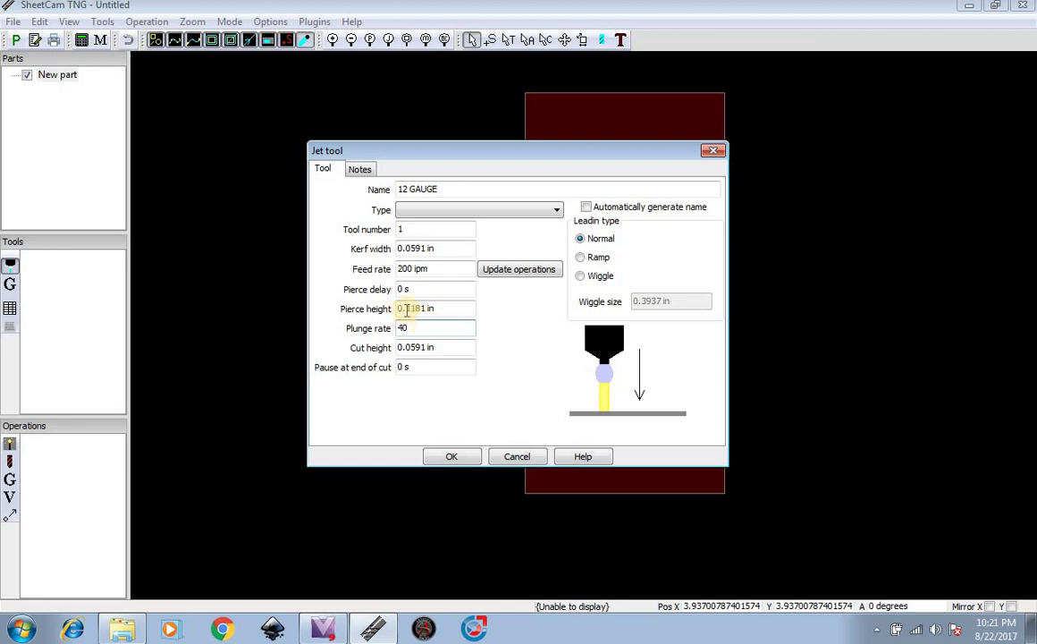
type("0")
left_click(424, 348)
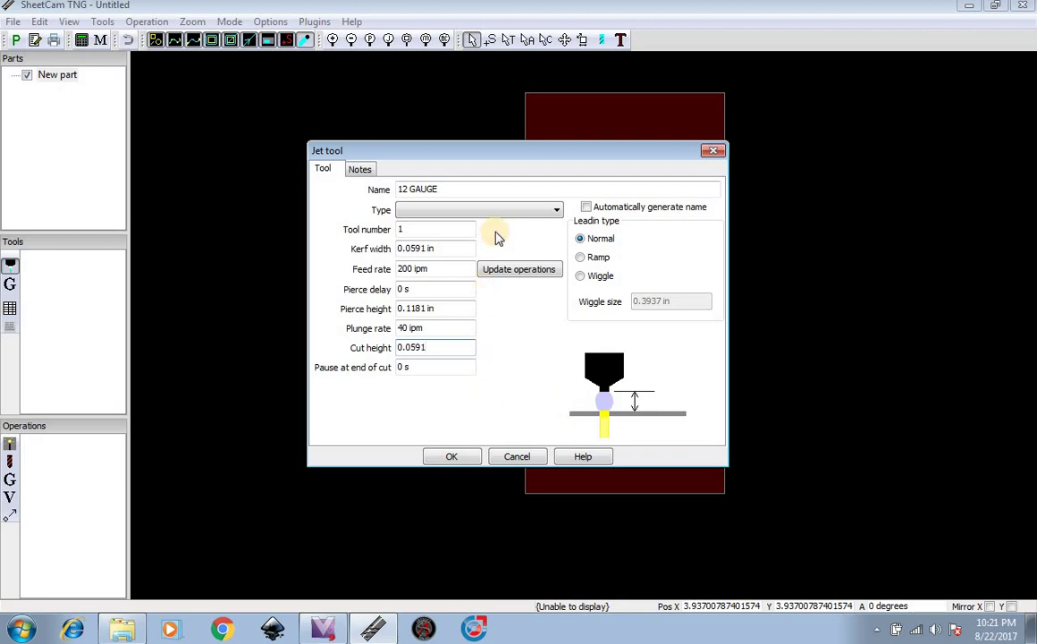
Step: Set the tool type to Plasma and enter the name '12 gauge'
left_click(504, 209)
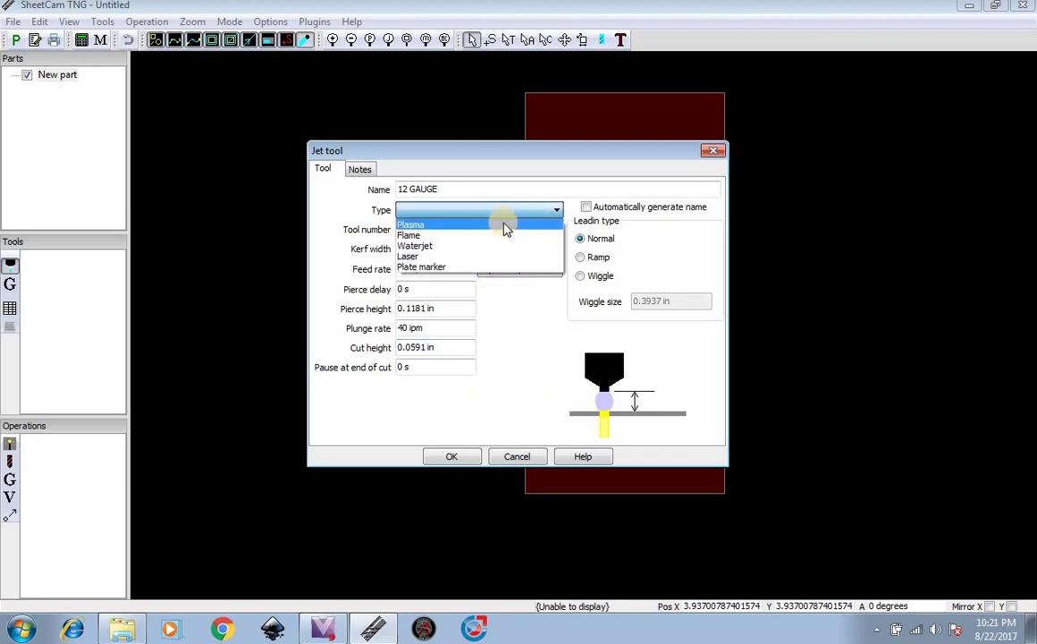
left_click(505, 225)
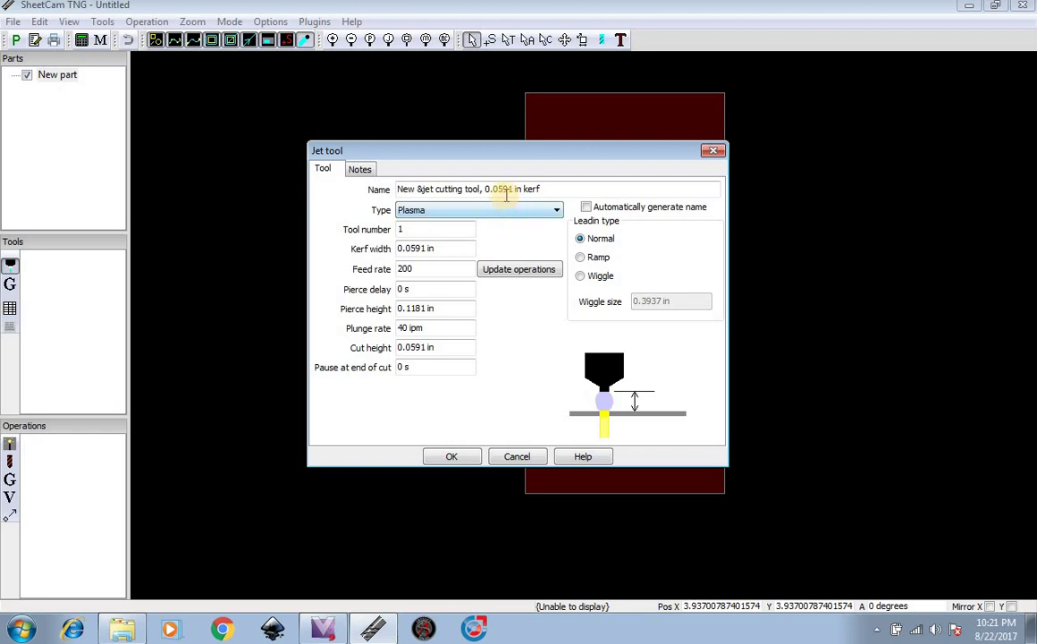
left_click_drag(545, 190, 103, 197)
type("1")
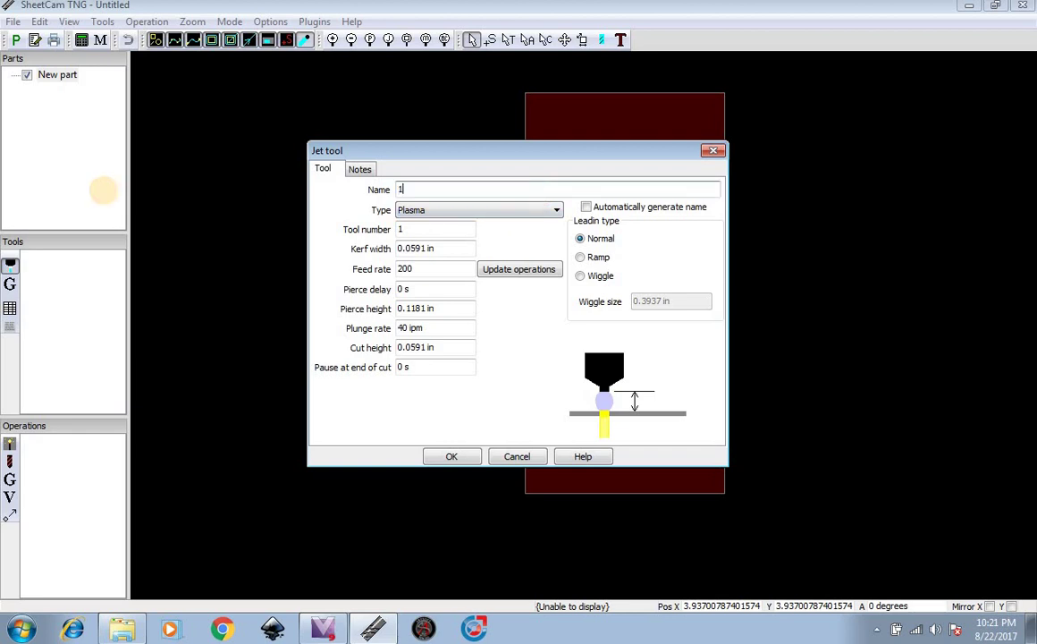
type("2 gauge small holes")
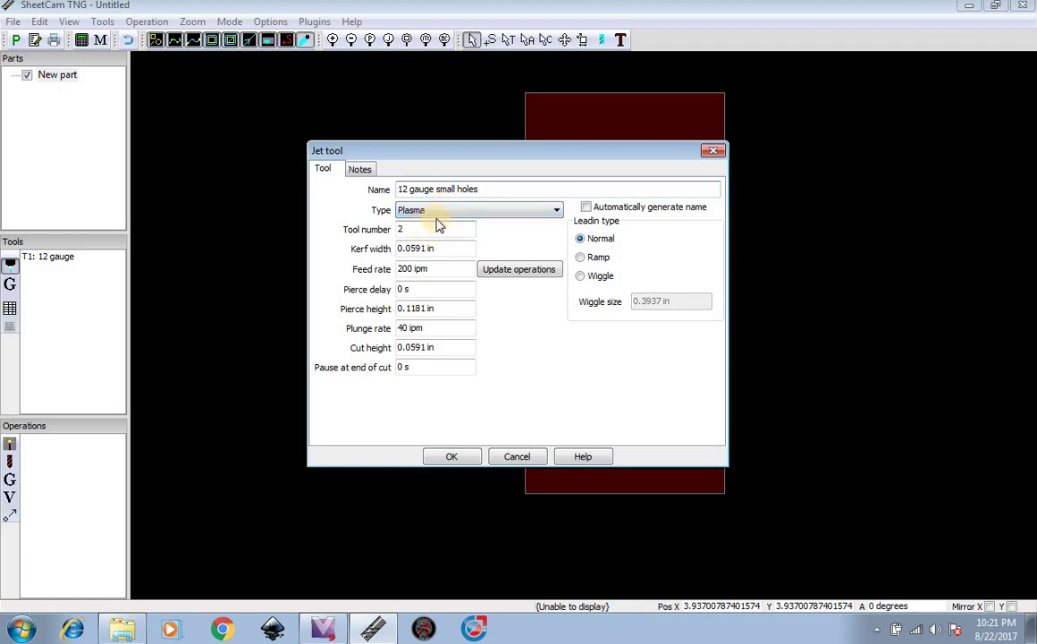
Step: Give the '12 gauge small holes' tool a 90 ipm feed rate with zero pierce delay and save it
key("shift+Tab")
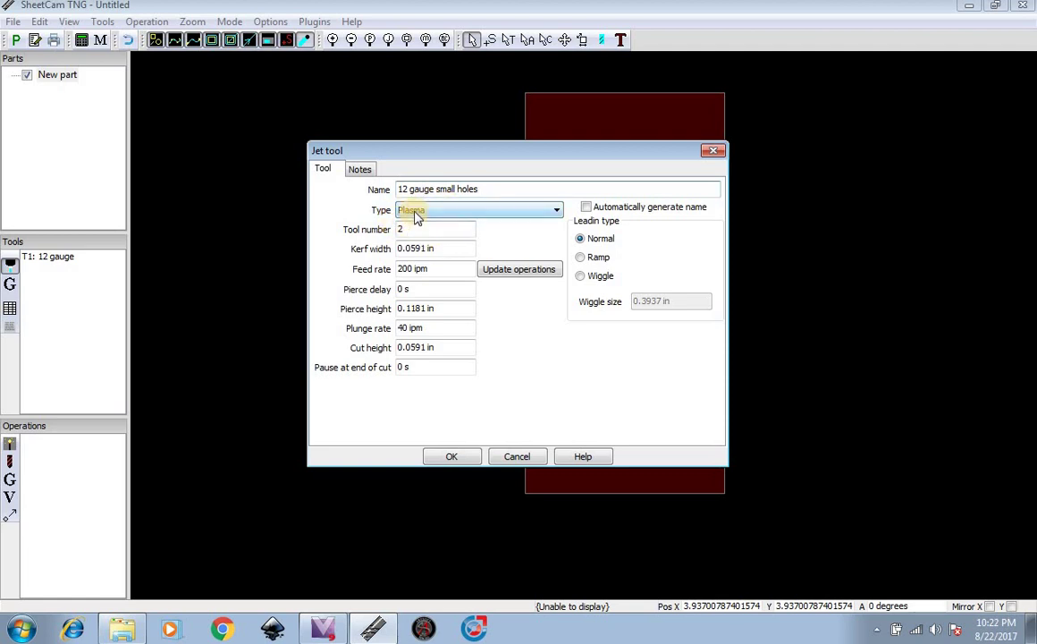
left_click(407, 269)
type("9")
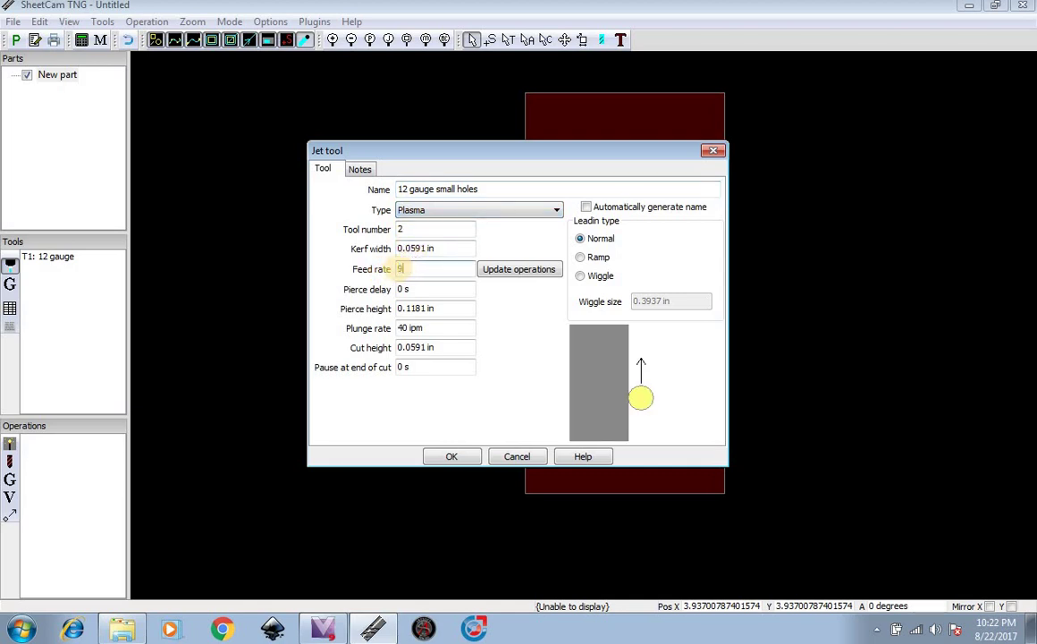
type("0")
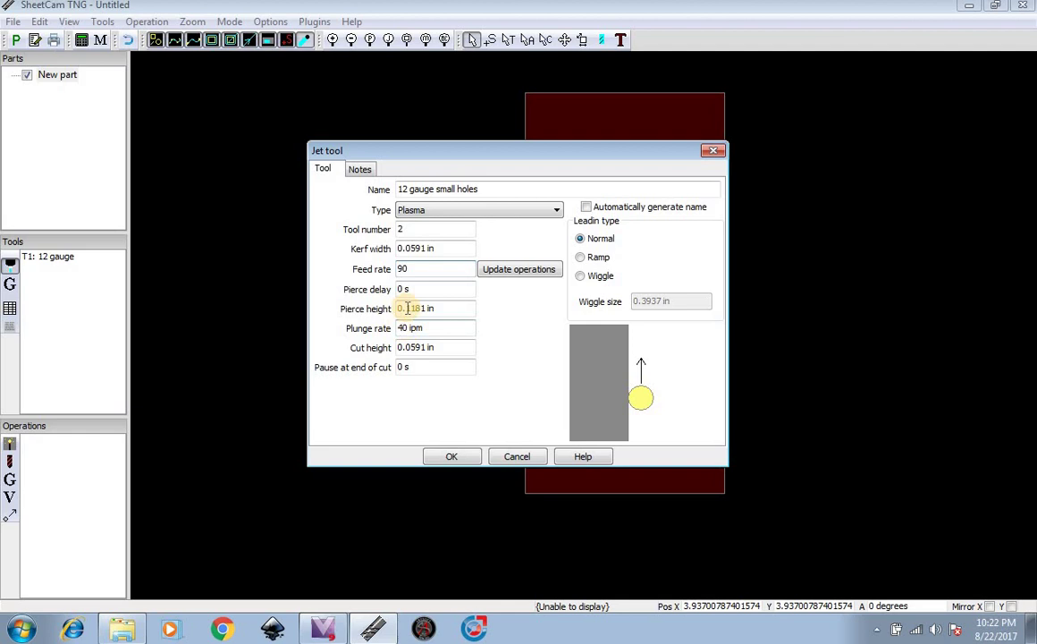
left_click(404, 289)
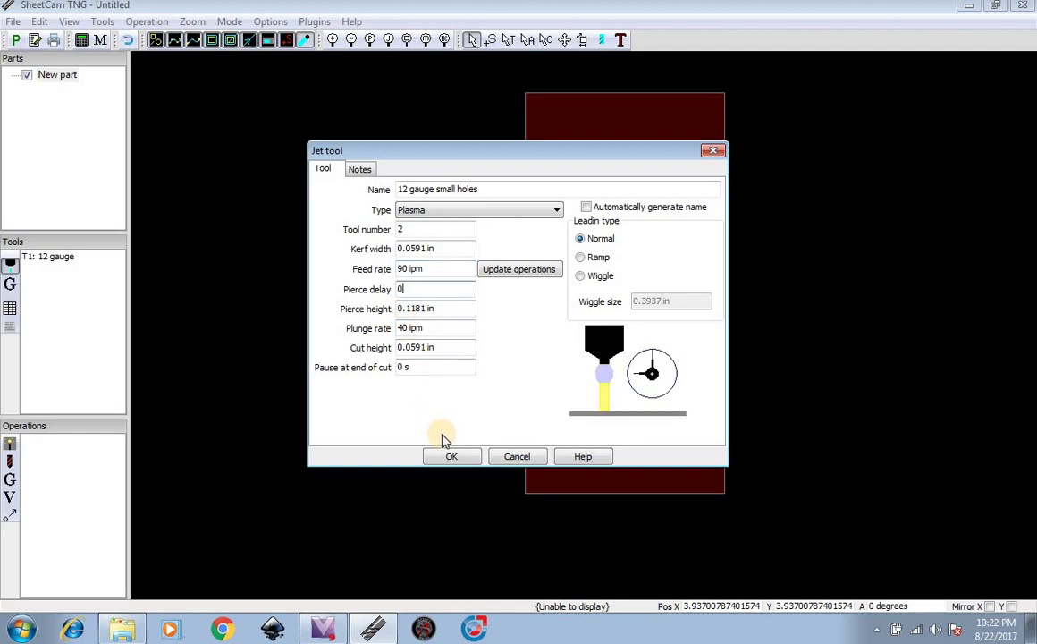
left_click(449, 459)
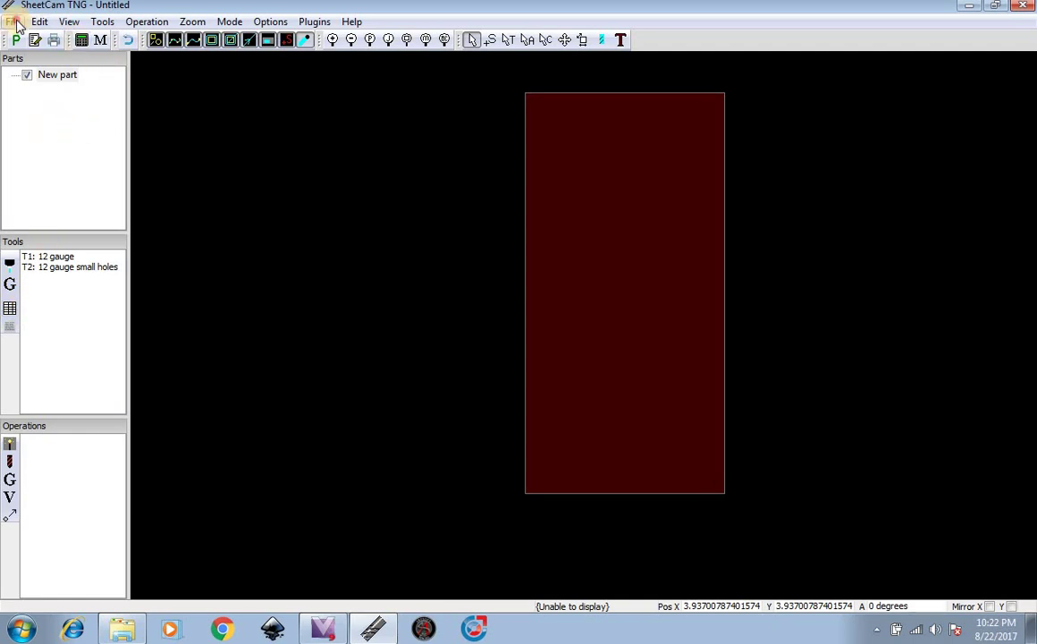
Step: Create a new part and agree to import a drawing into it
left_click(13, 23)
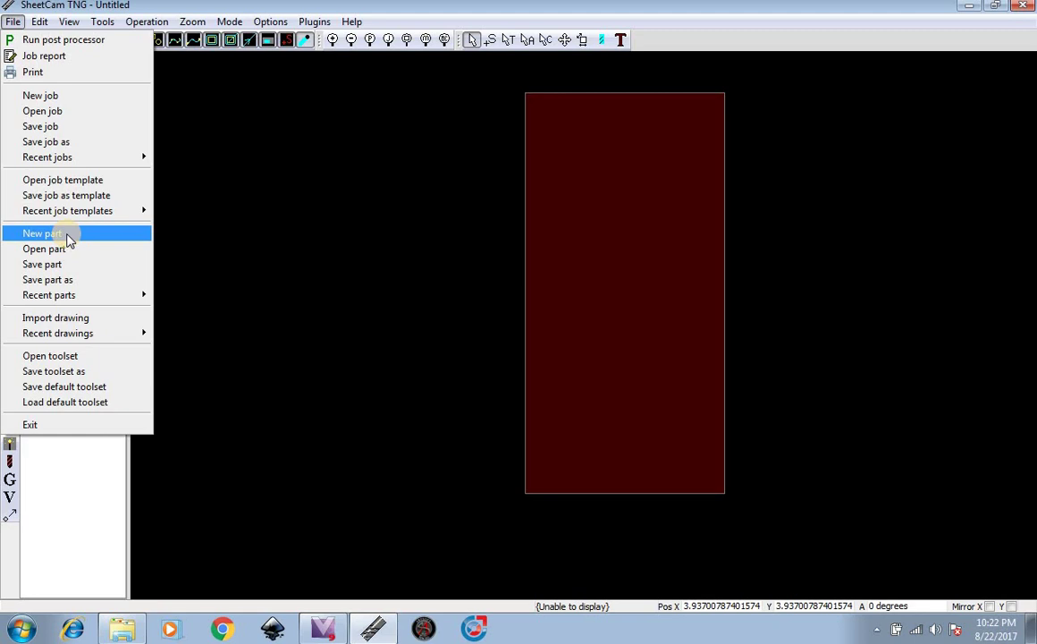
left_click(67, 237)
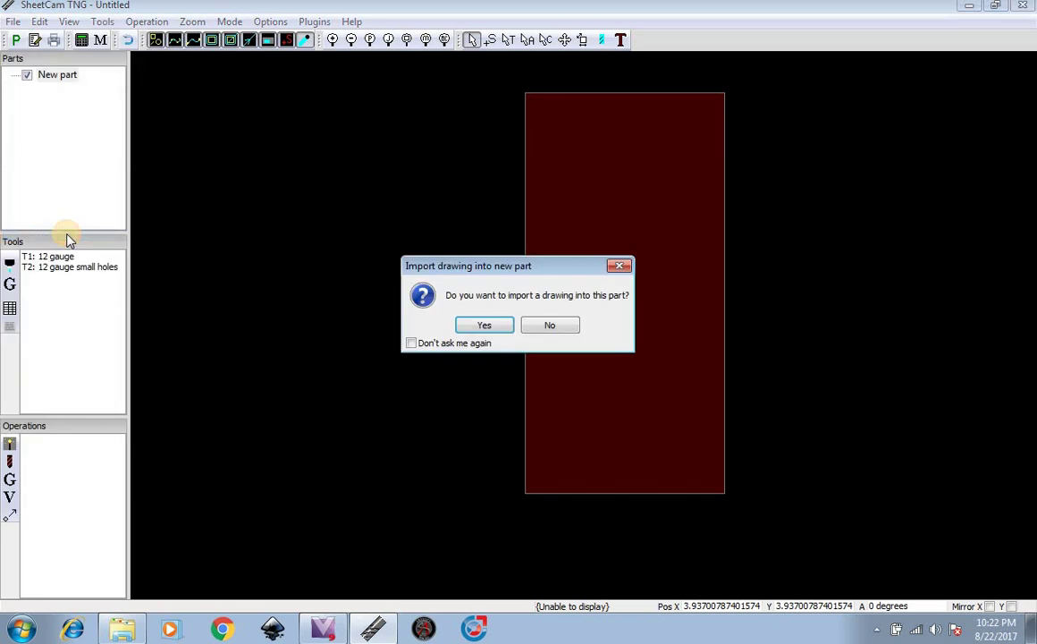
left_click(488, 326)
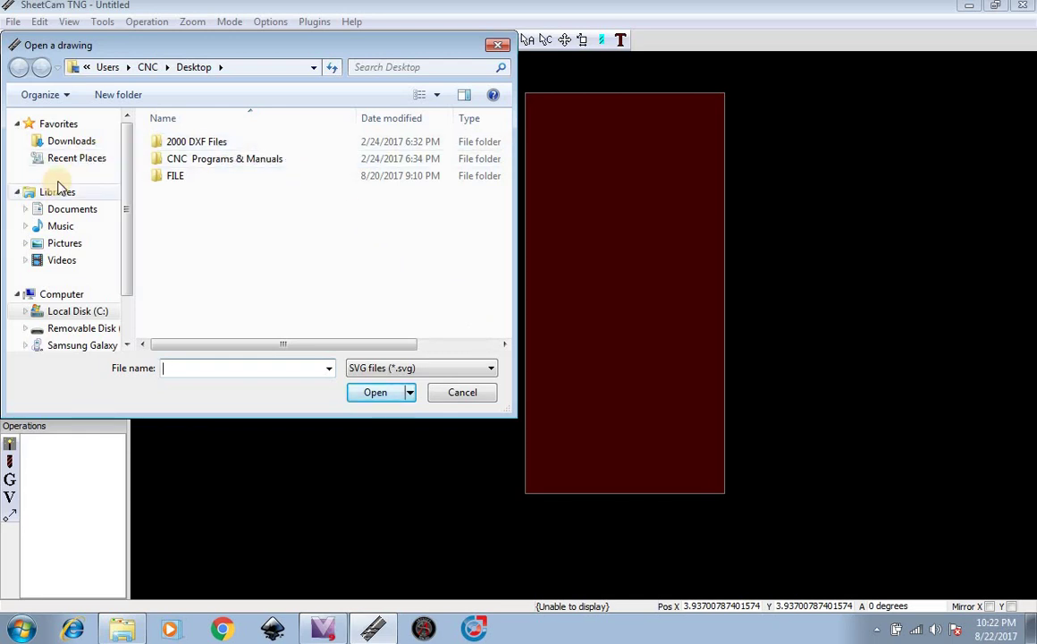
Step: Open the TEST PART DXF drawing from C:\Users\CNC\Desktop
left_click(87, 310)
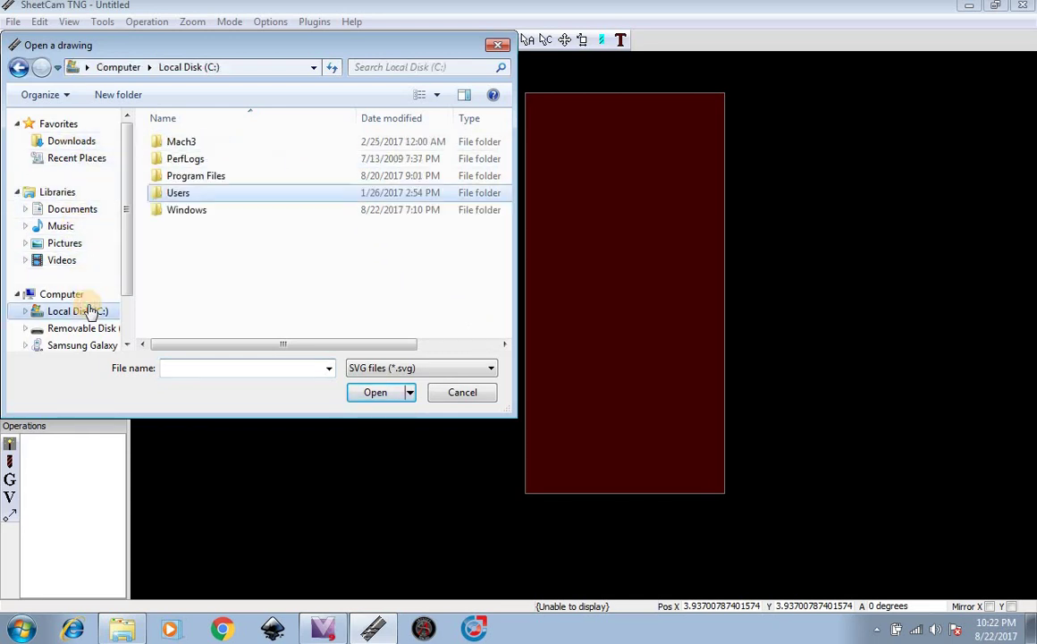
double_click(195, 196)
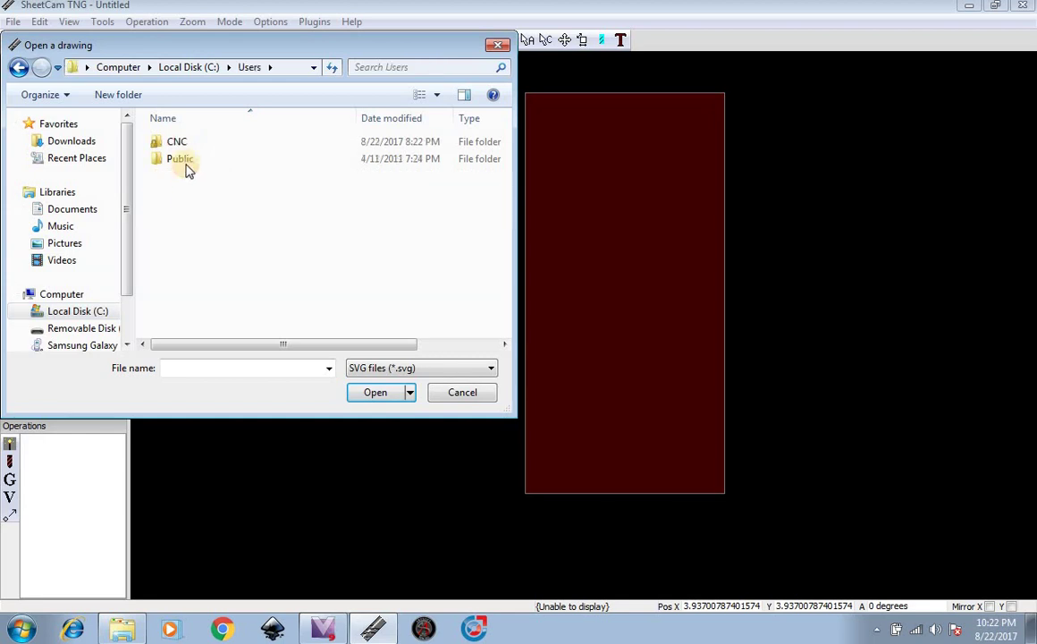
double_click(174, 141)
left_click(177, 161)
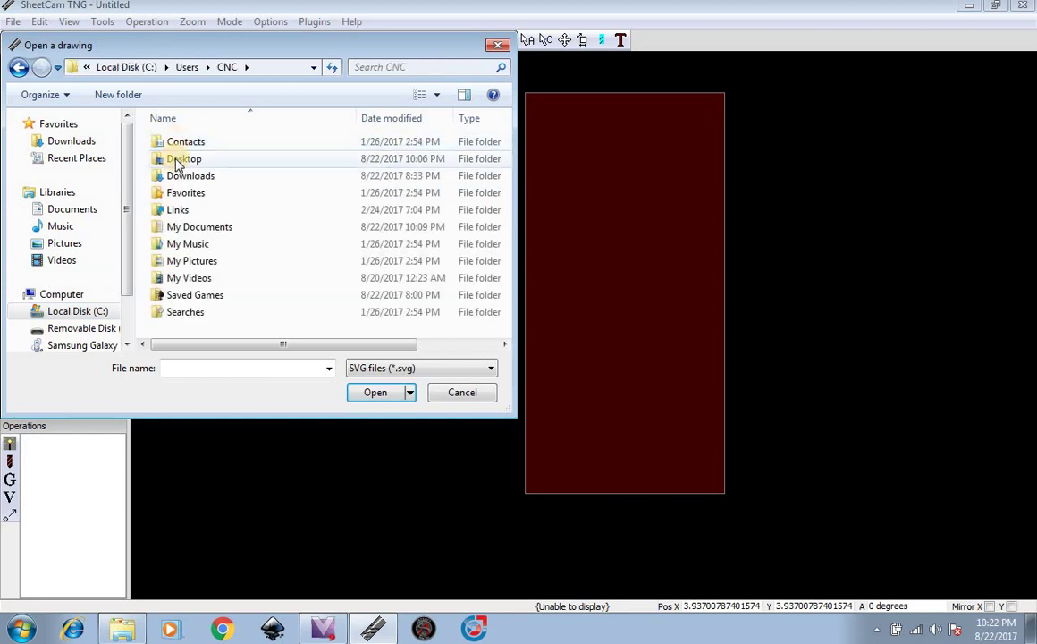
double_click(177, 159)
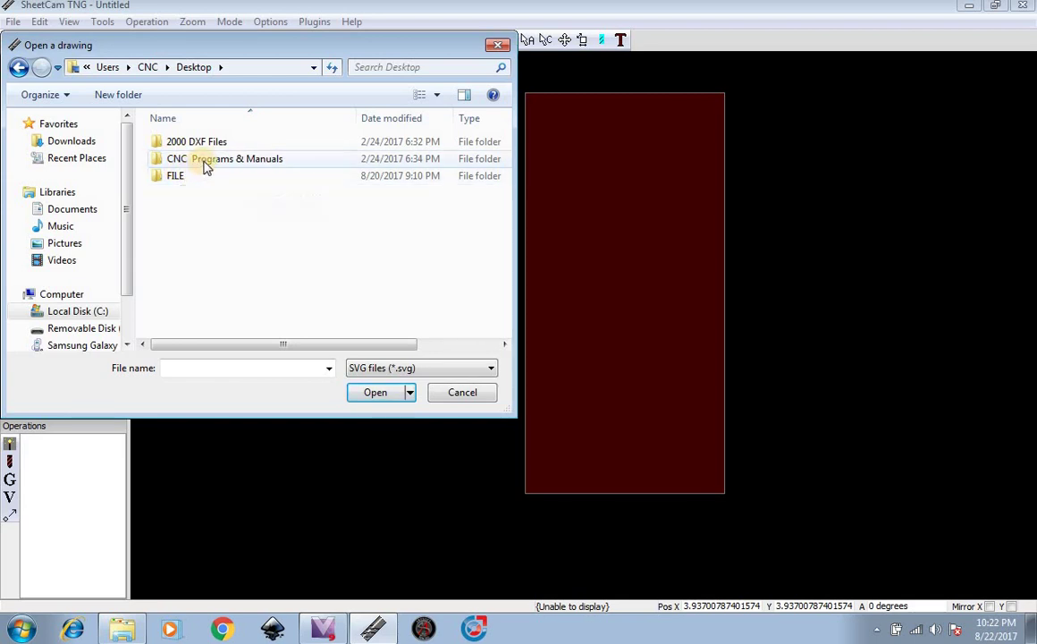
left_click(384, 370)
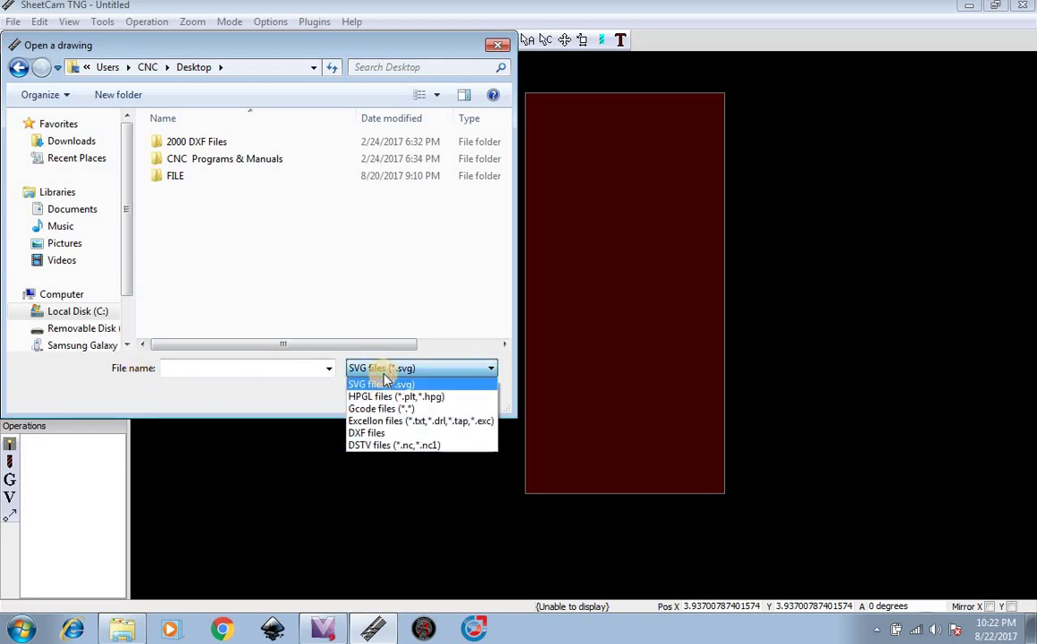
left_click(387, 435)
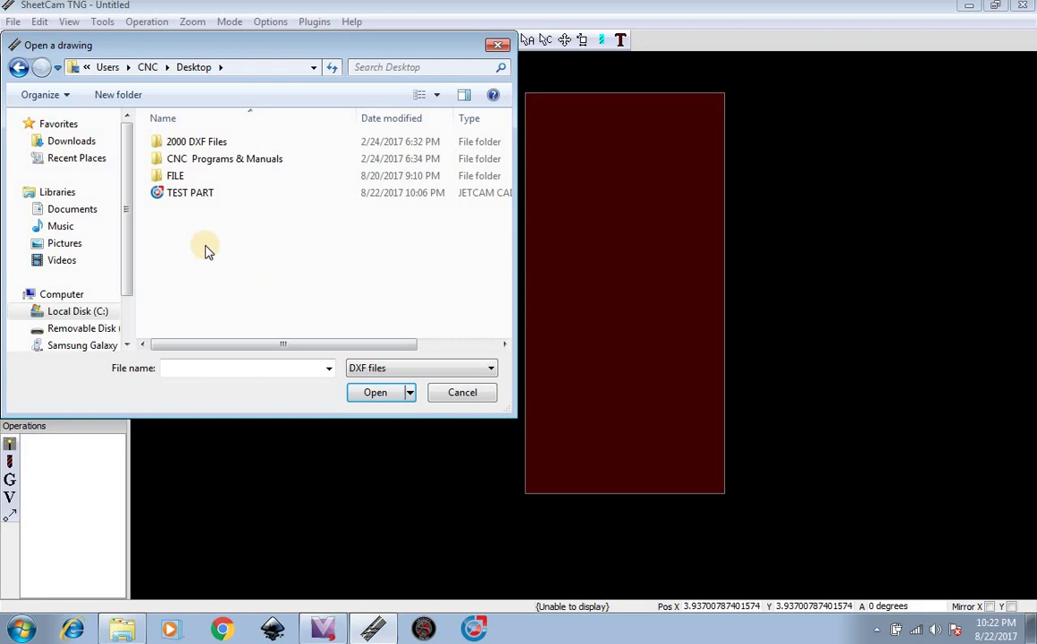
left_click(185, 197)
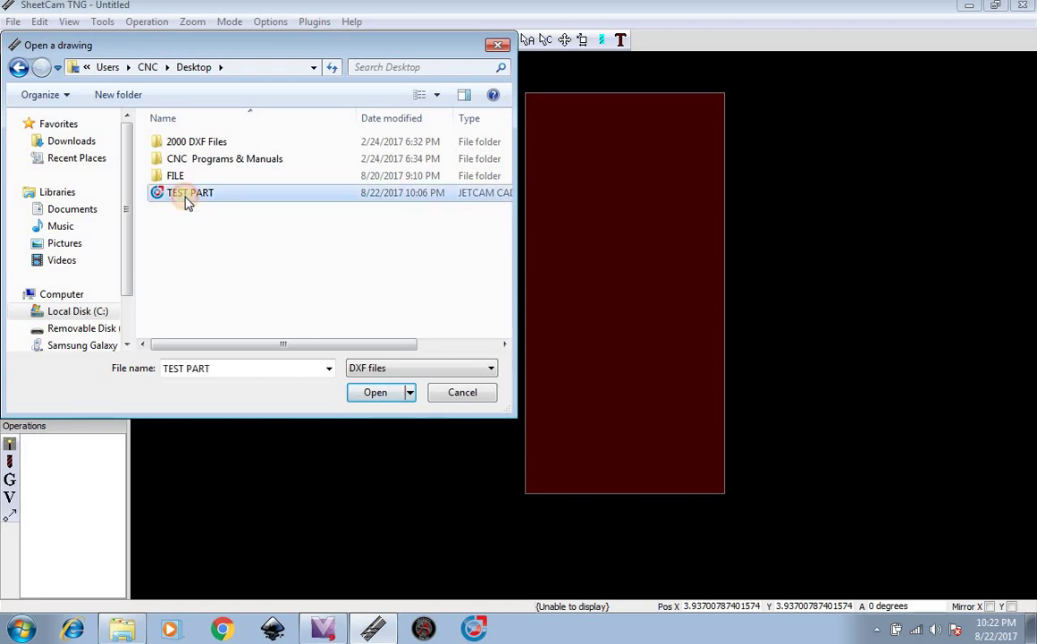
left_click(375, 395)
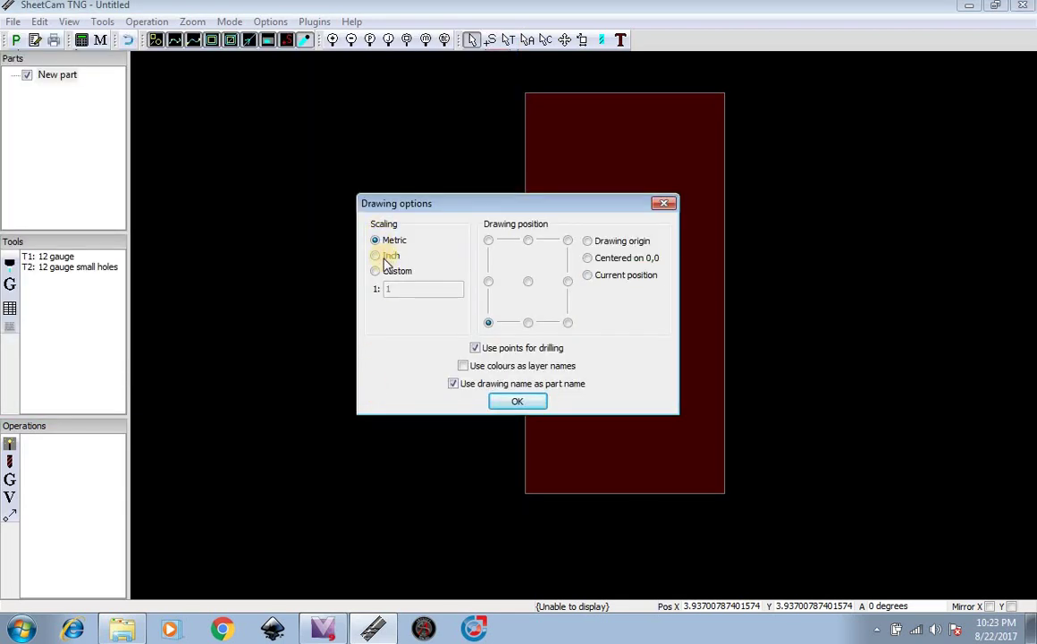
Step: Import TEST PART with inch scaling and zoom in on its outline, two holes and cutout
left_click(386, 255)
left_click(517, 402)
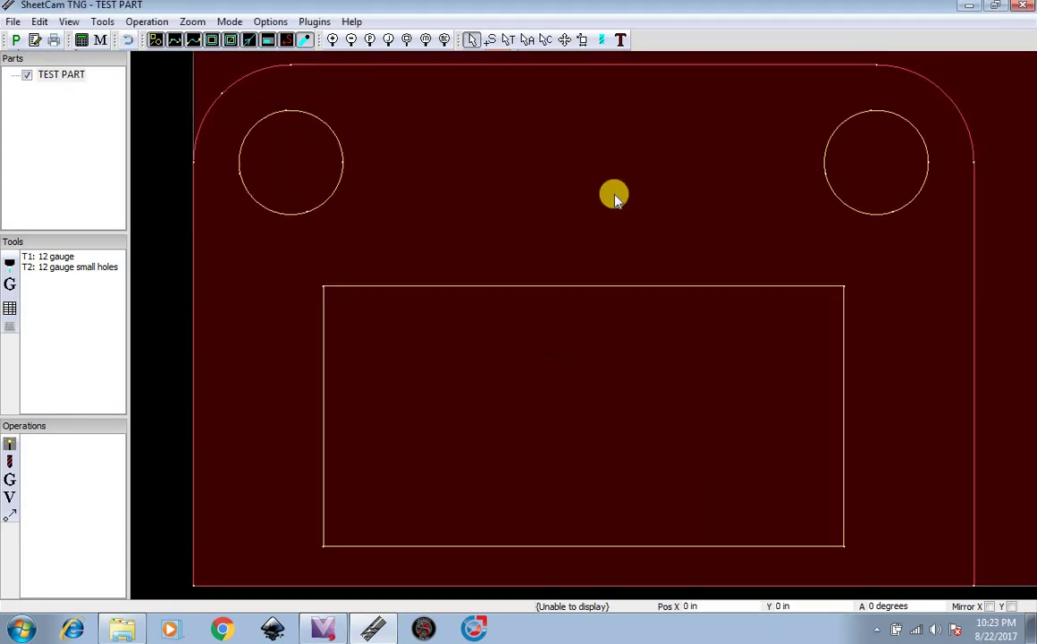
scroll(629, 371, "down", 2)
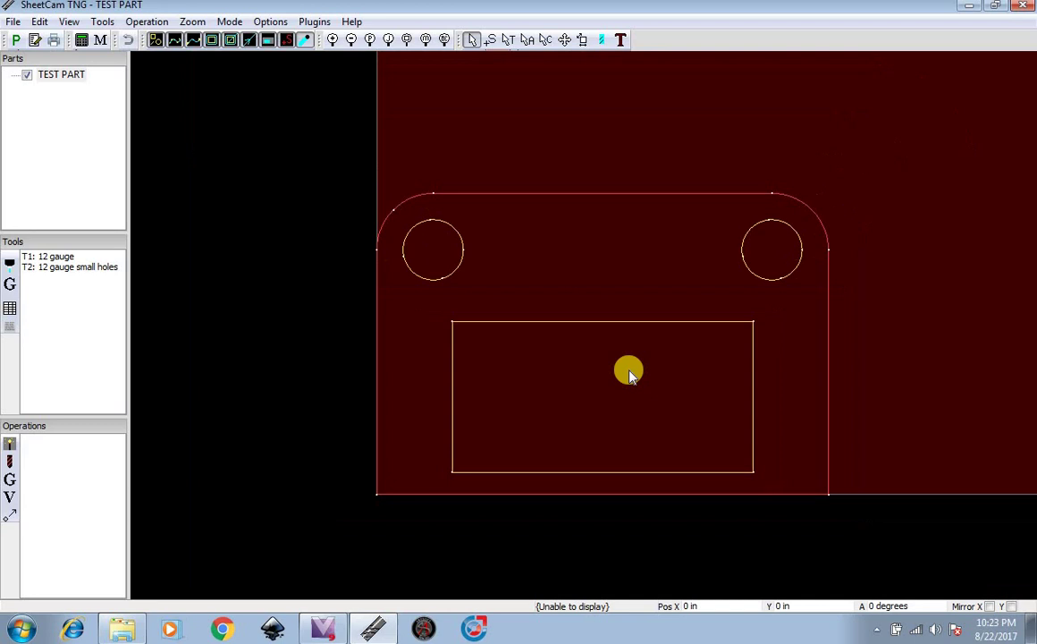
scroll(421, 426, "down", 4)
scroll(423, 429, "down", 3)
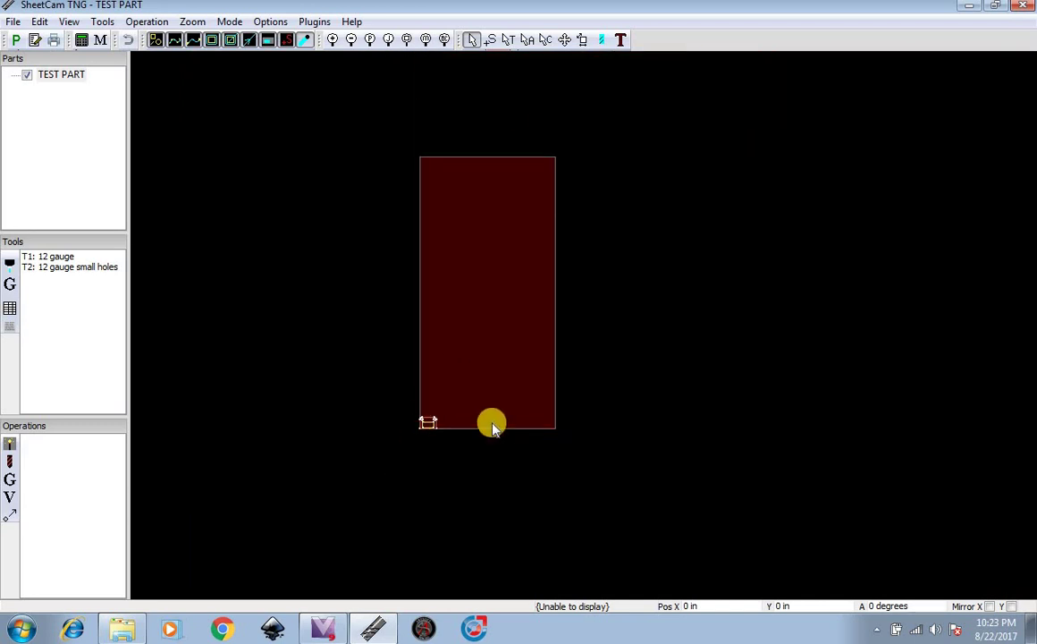
scroll(429, 420, "up", 6)
scroll(409, 427, "up", 4)
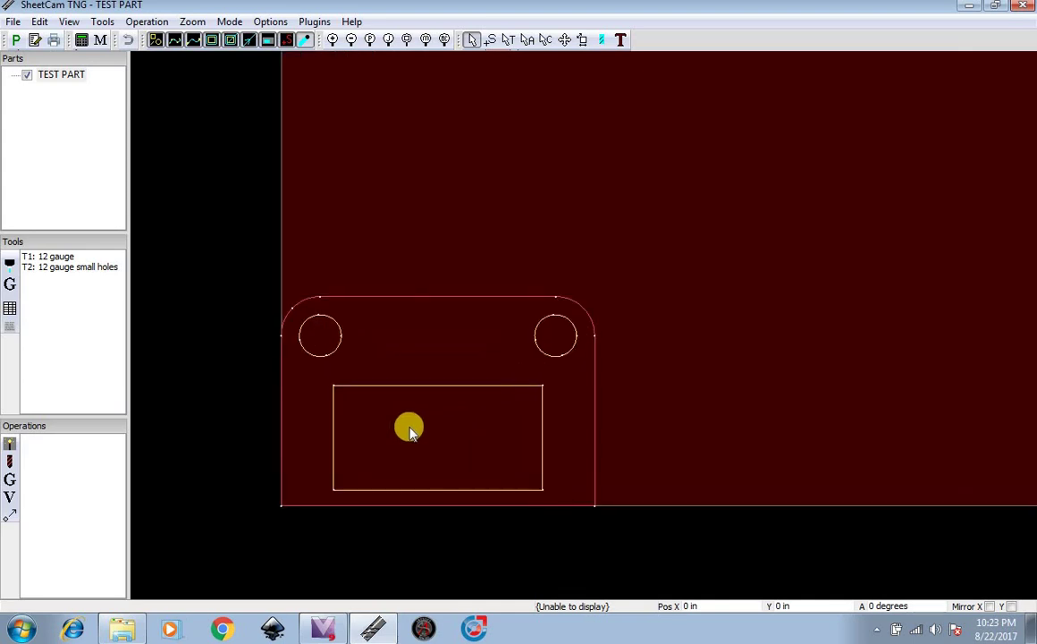
scroll(366, 346, "up", 1)
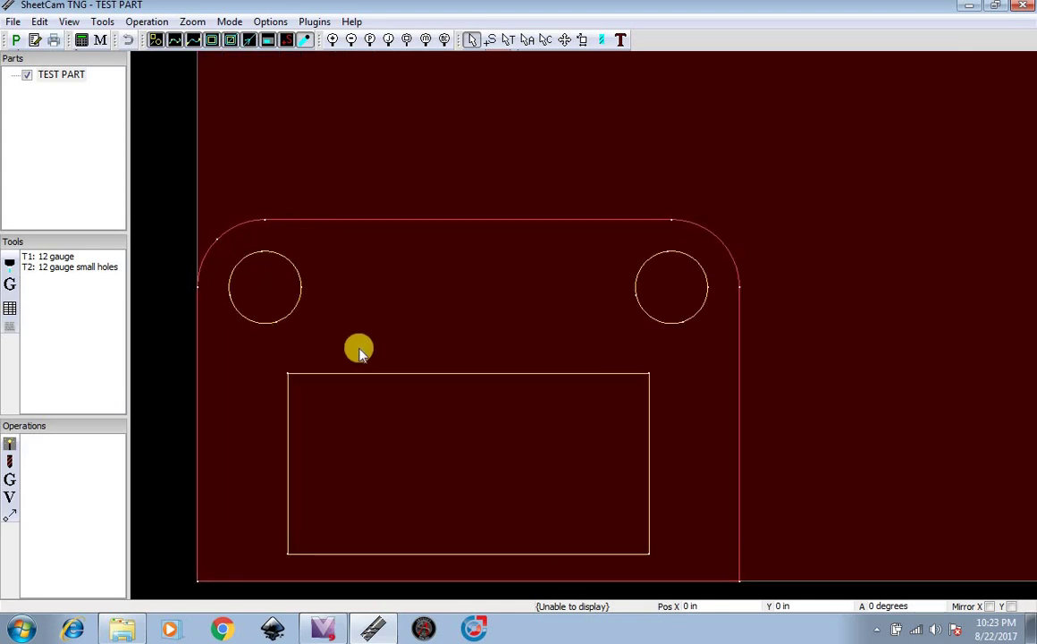
Step: With Edit contours on, move the outer outline onto a new layer called 'outside'
left_click(549, 42)
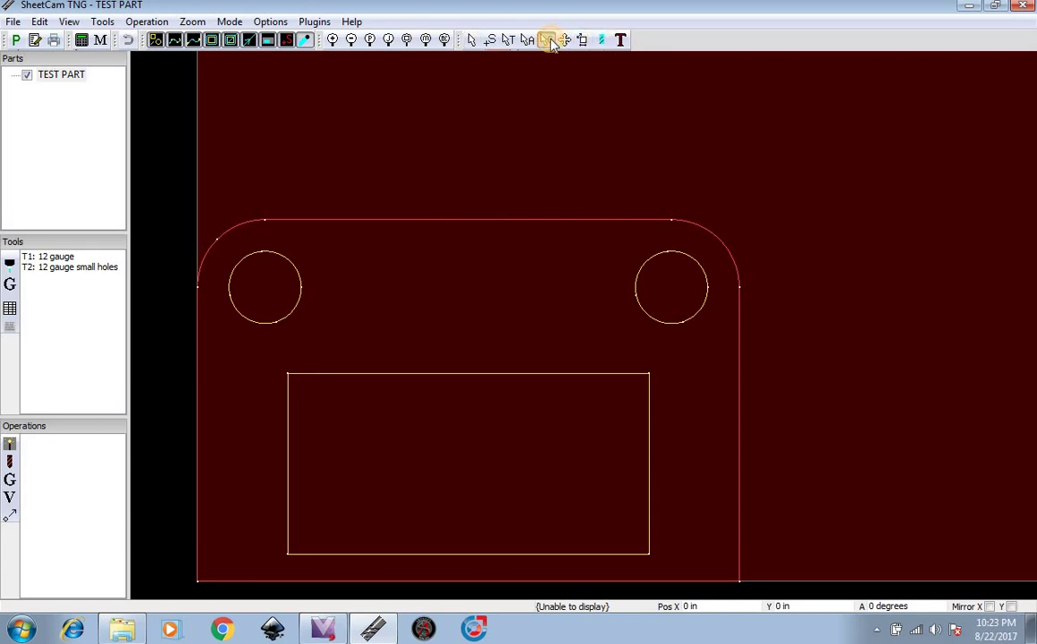
left_click(521, 214)
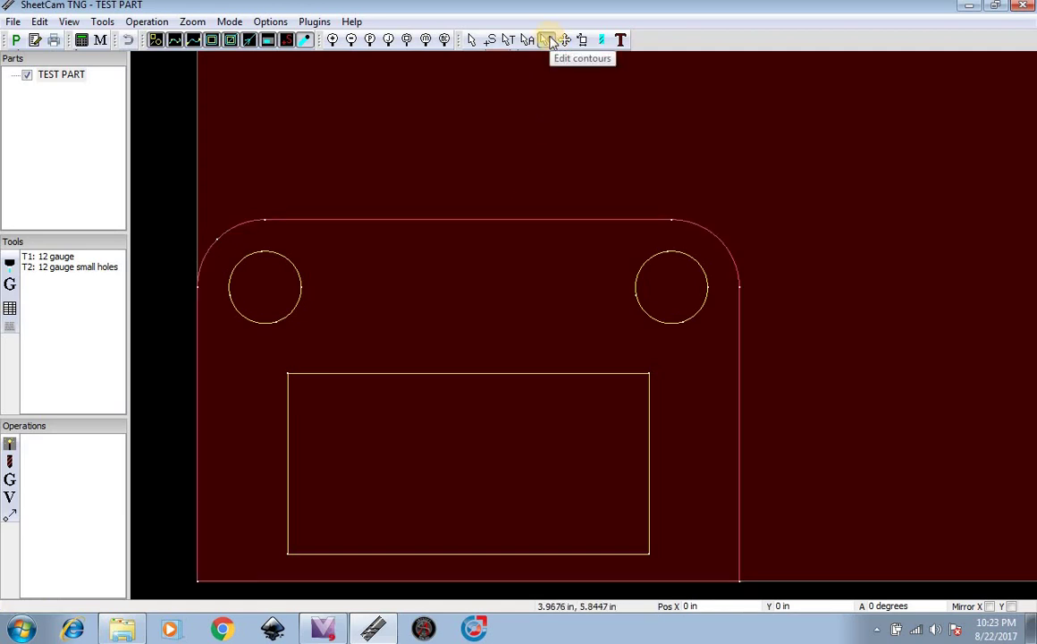
left_click(549, 41)
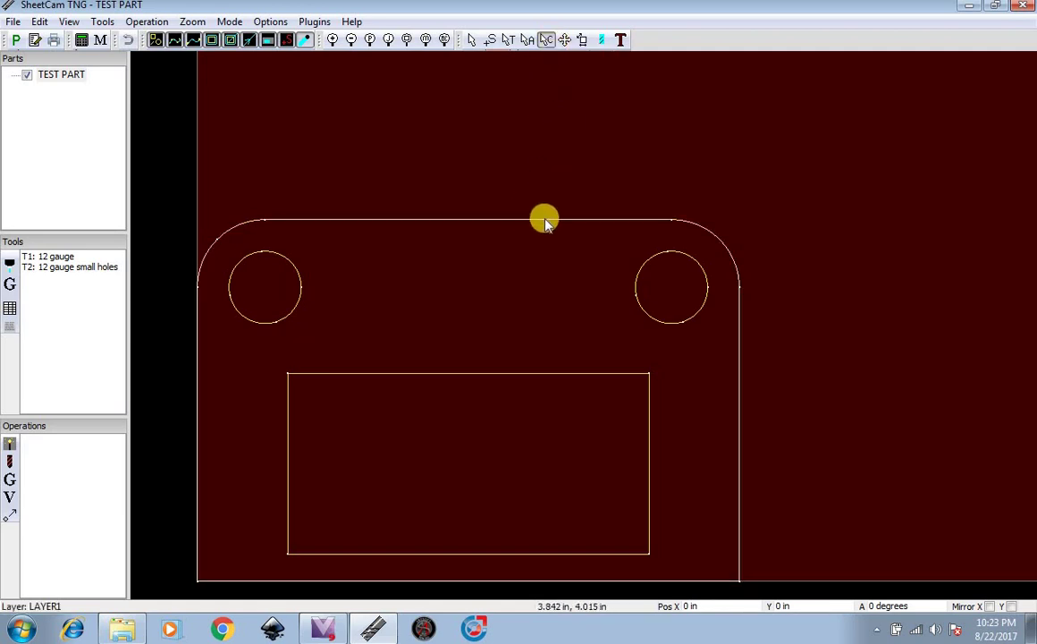
right_click(547, 220)
mouse_move(562, 225)
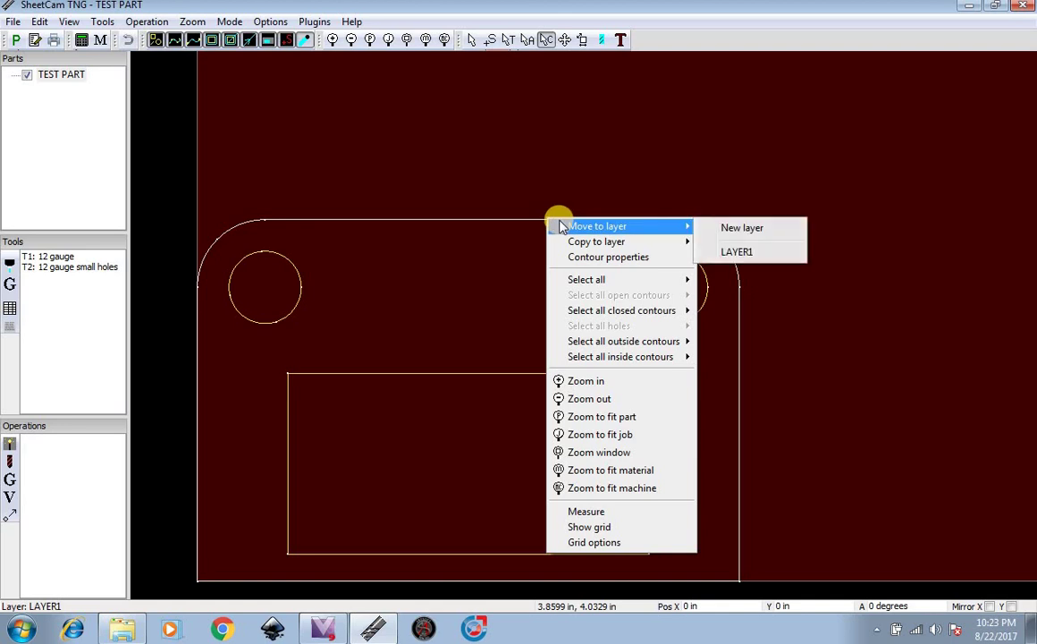
left_click(715, 232)
type("o")
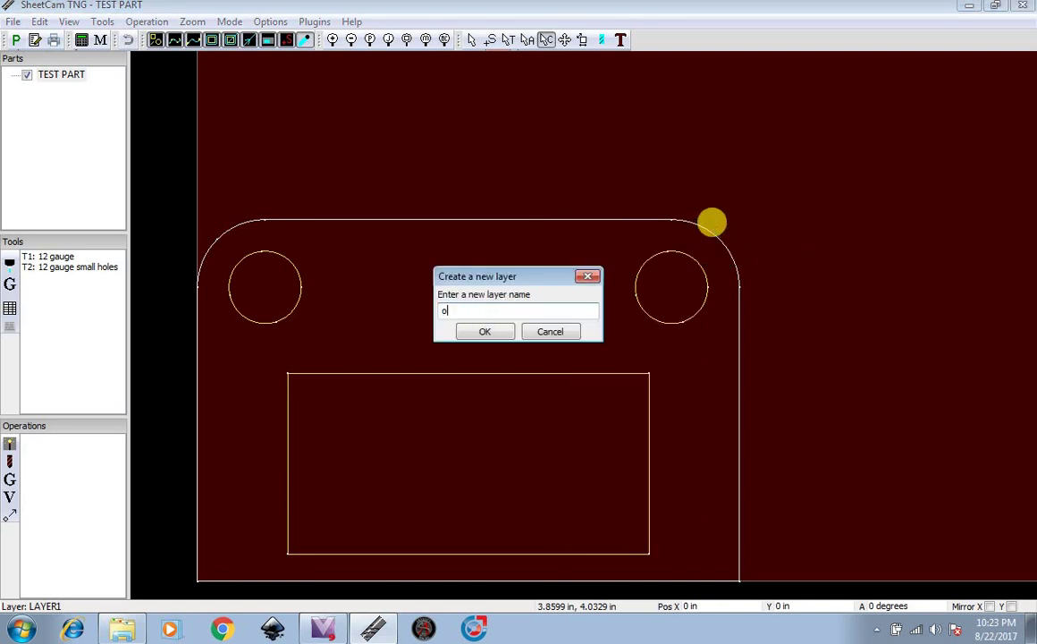
type("utside")
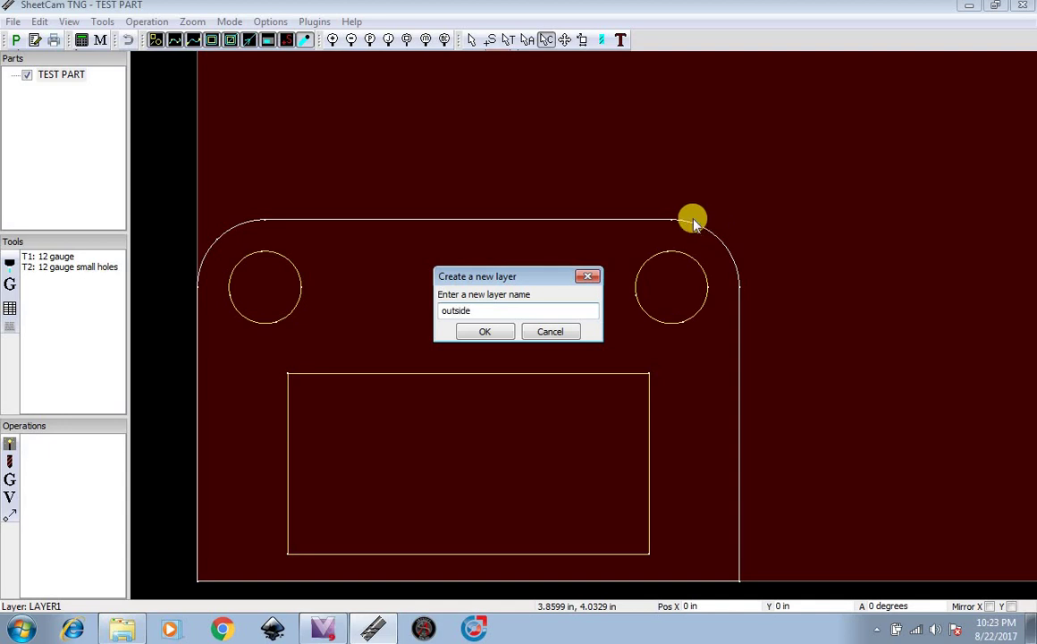
left_click(490, 329)
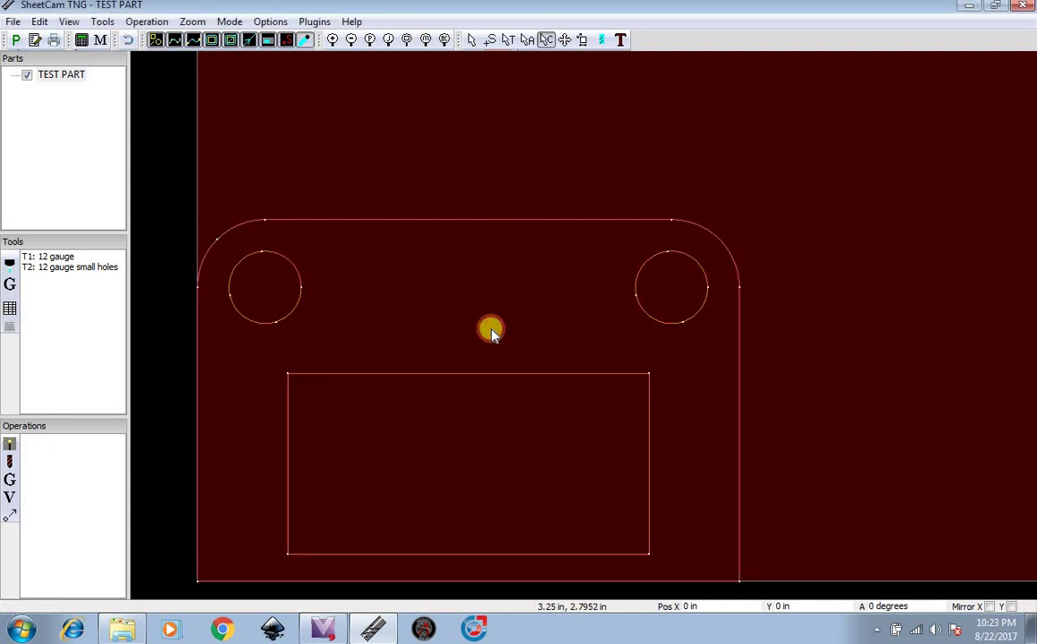
Step: Start a new jet cutting operation set to Inside Offset on LAYER1
left_click(10, 445)
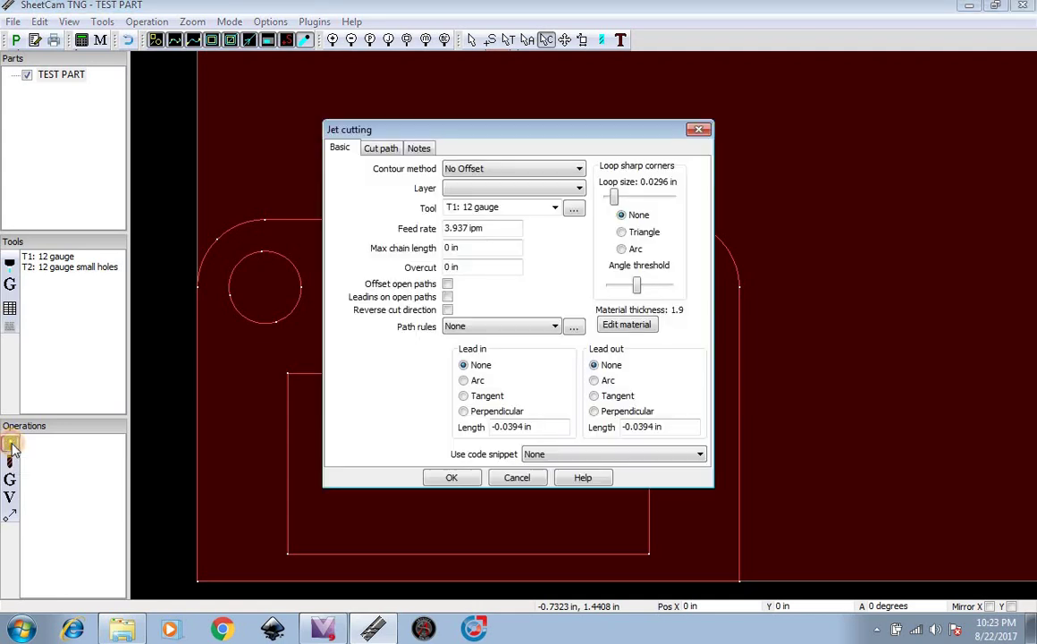
left_click(515, 170)
left_click(515, 187)
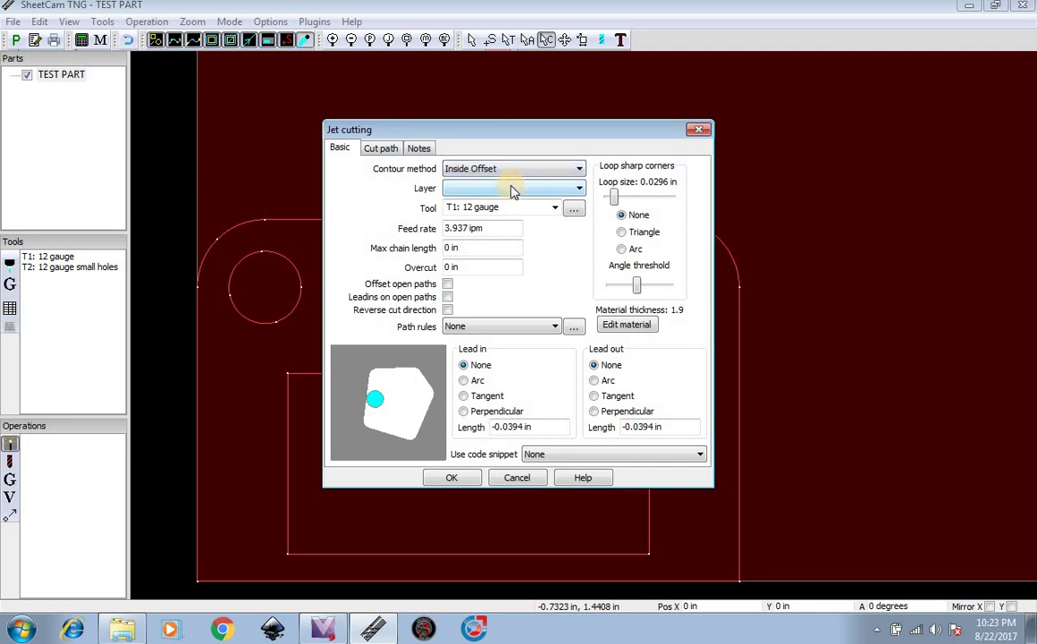
left_click(514, 188)
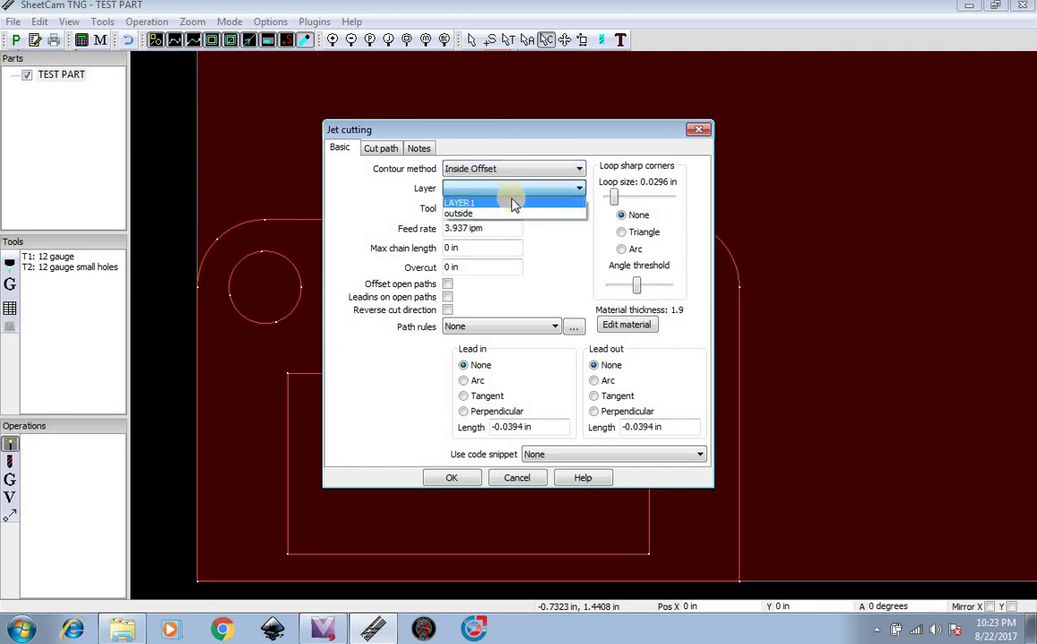
left_click(514, 203)
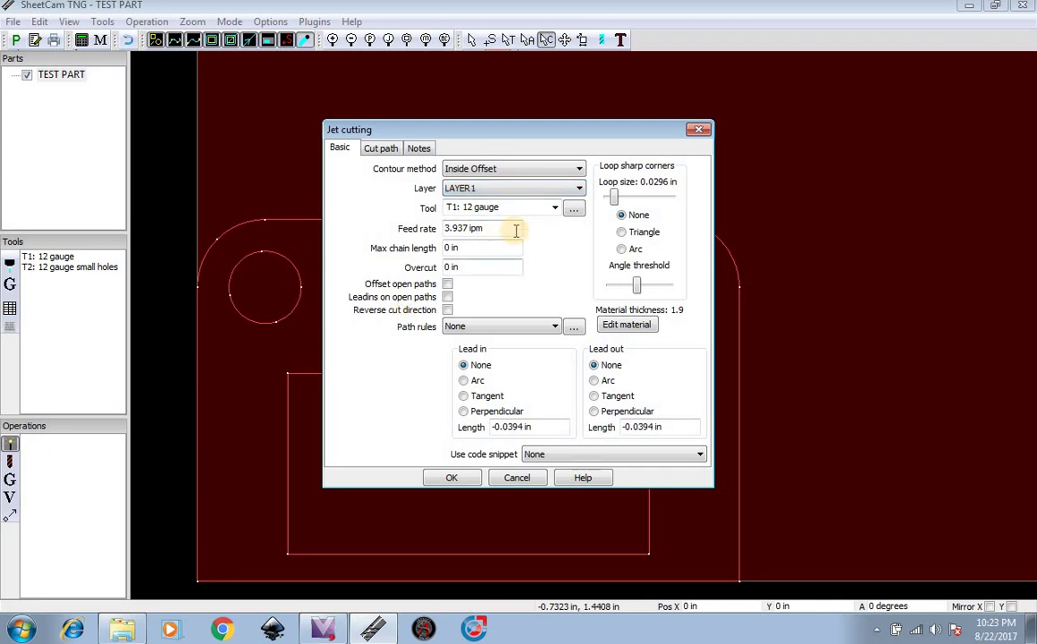
Step: Set feed 150 ipm, 0.2 in arc lead-in and lead-out, triangle corner loops, and confirm
left_click(461, 229)
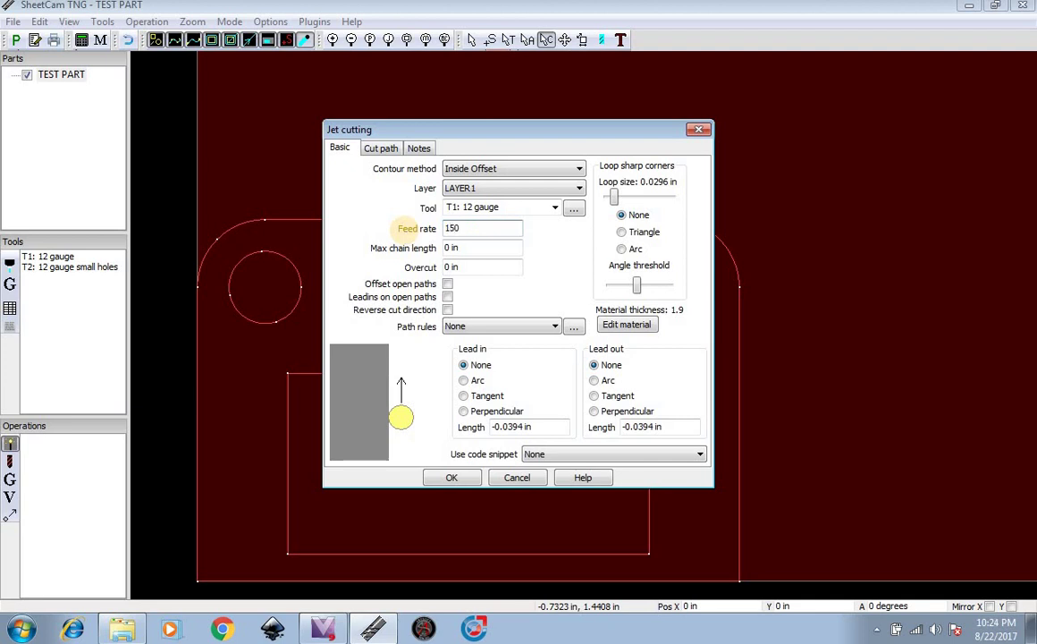
left_click(484, 383)
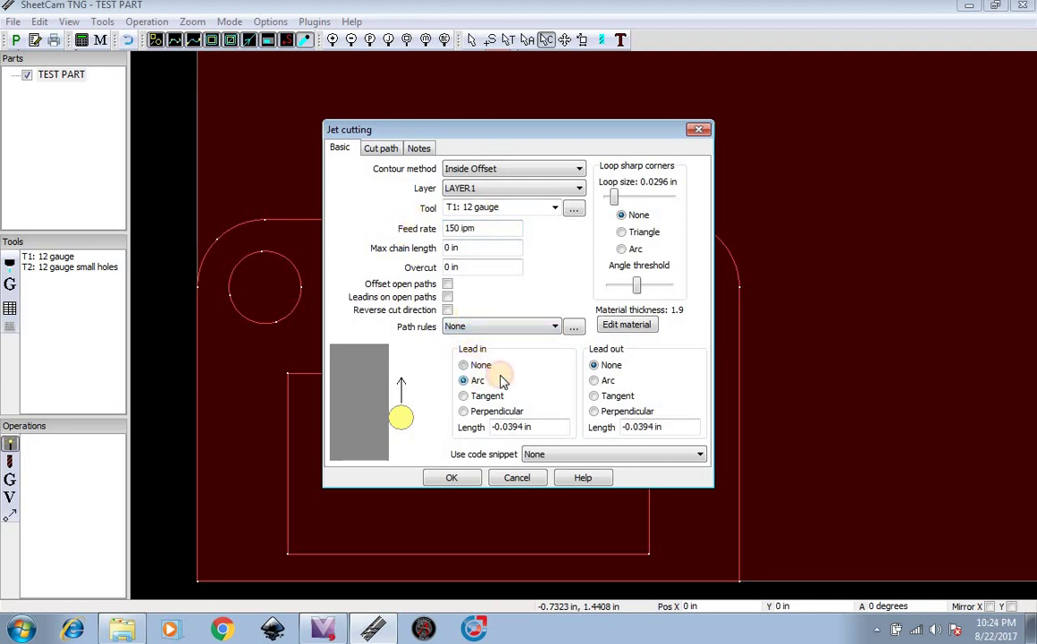
left_click(592, 384)
left_click(532, 426)
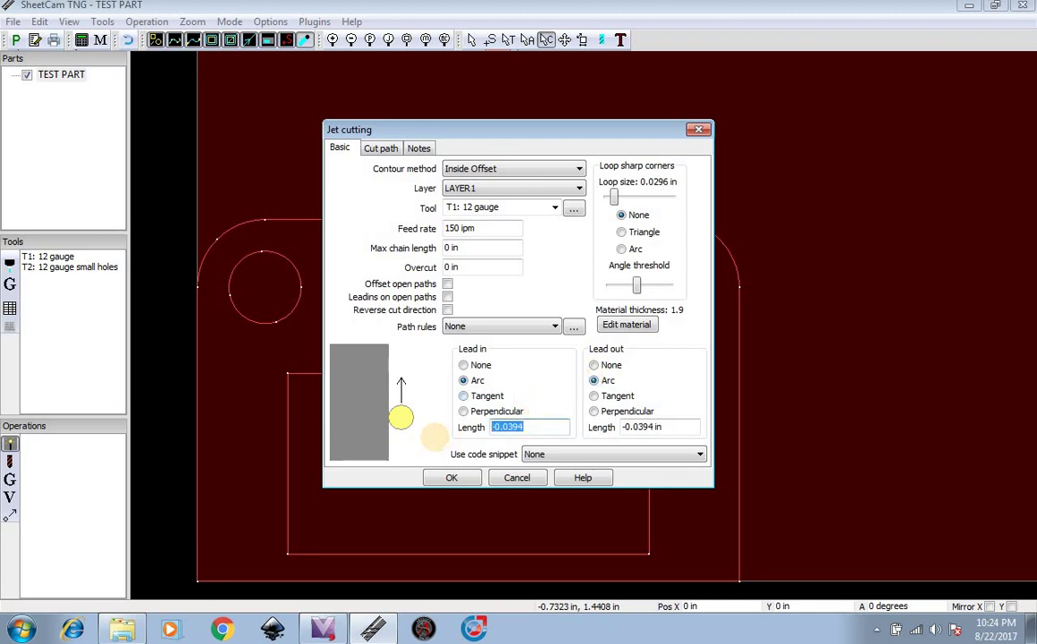
key("Tab")
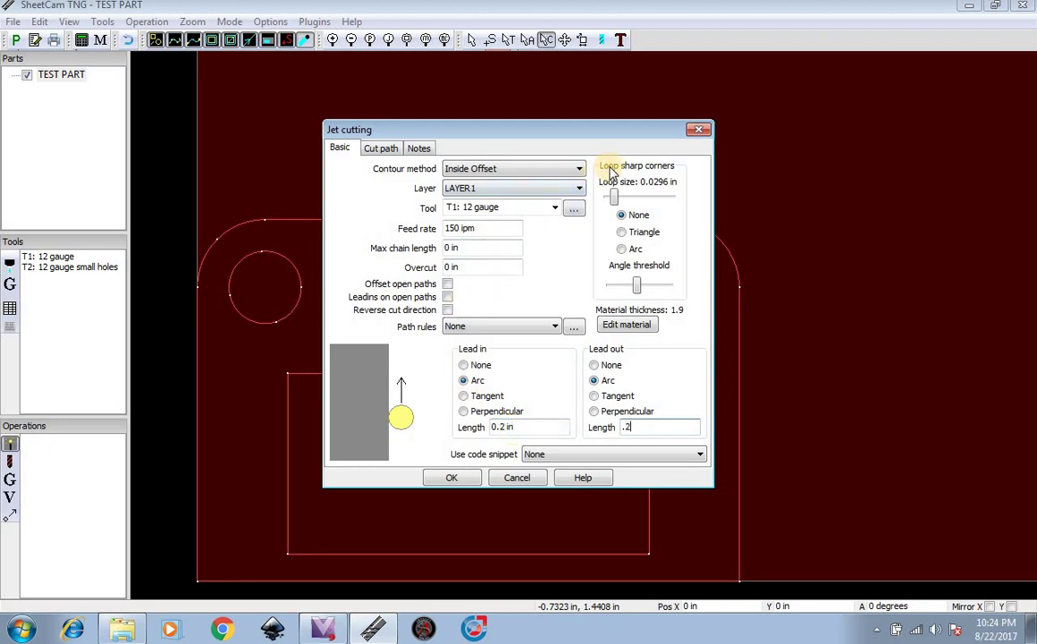
left_click(630, 232)
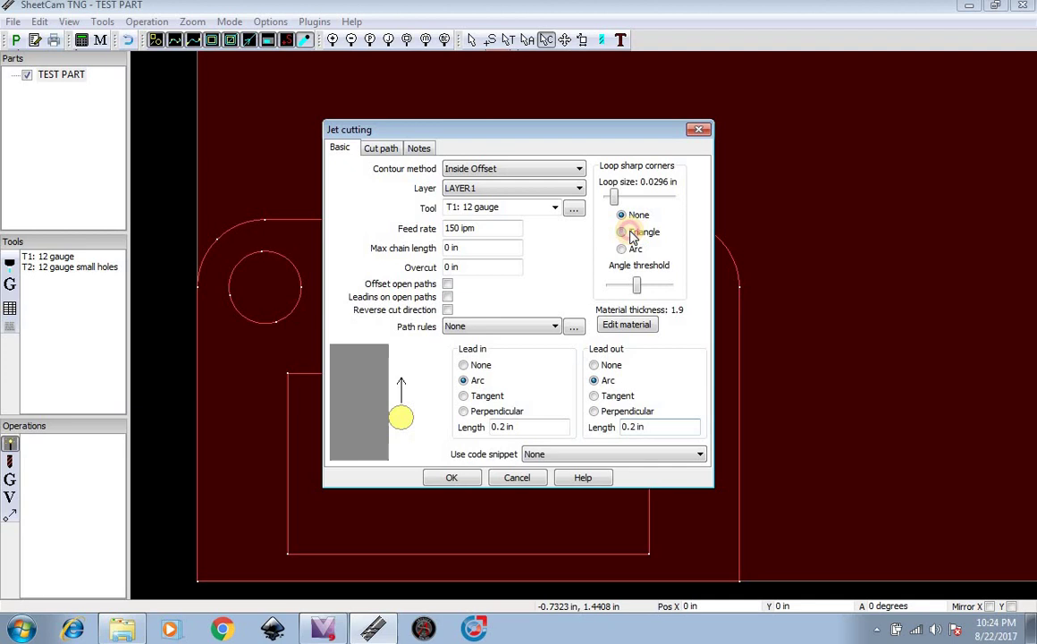
left_click(618, 199)
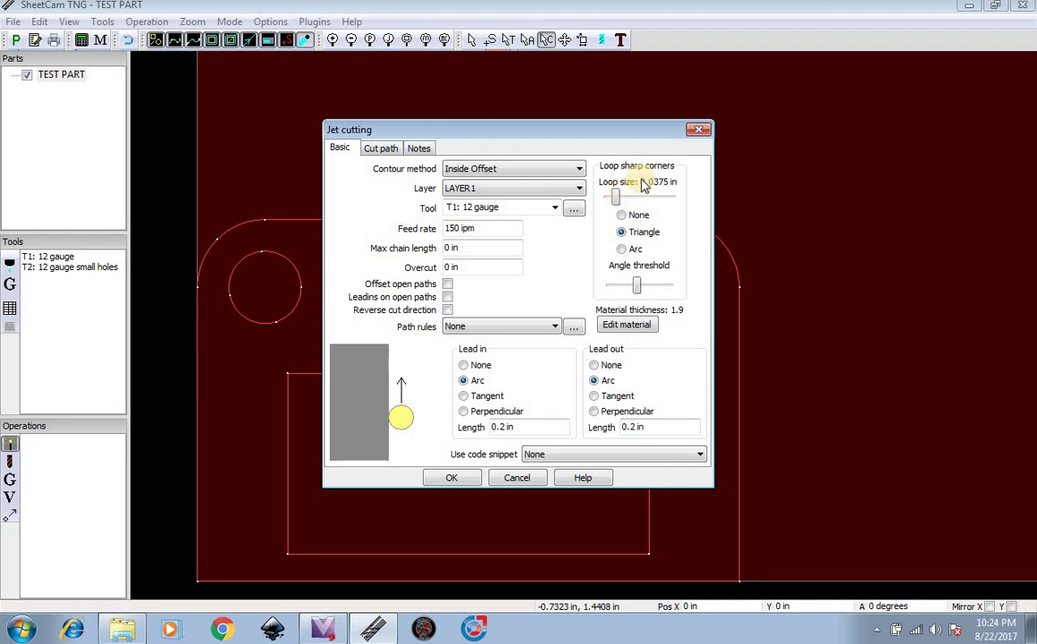
left_click(453, 478)
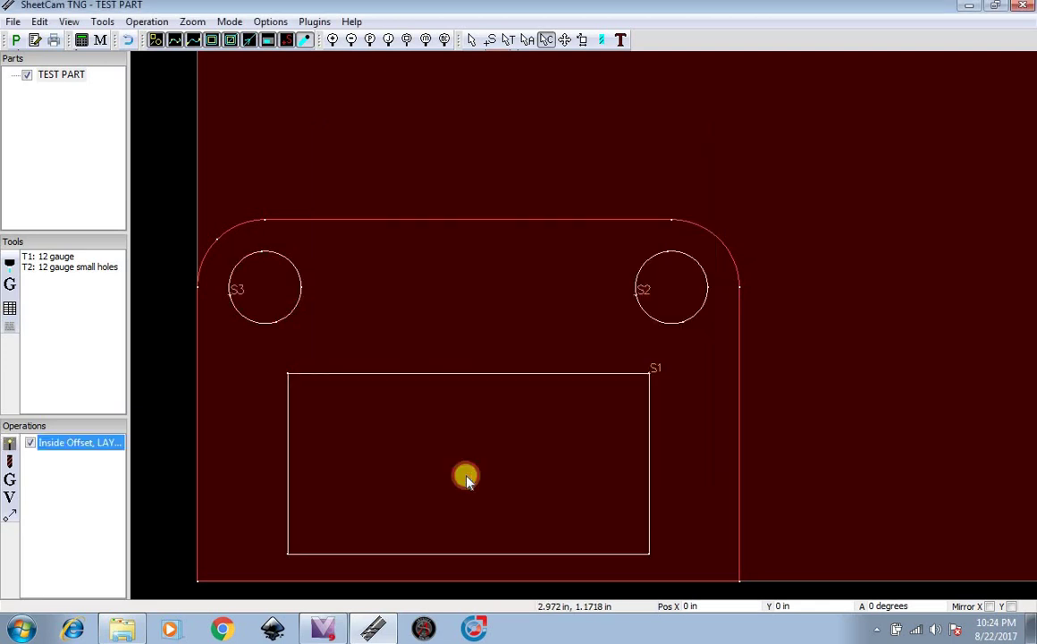
Step: Zoom around corner S1 and the holes to inspect the inside-cut toolpaths
scroll(626, 375, "up", 5)
scroll(622, 374, "up", 2)
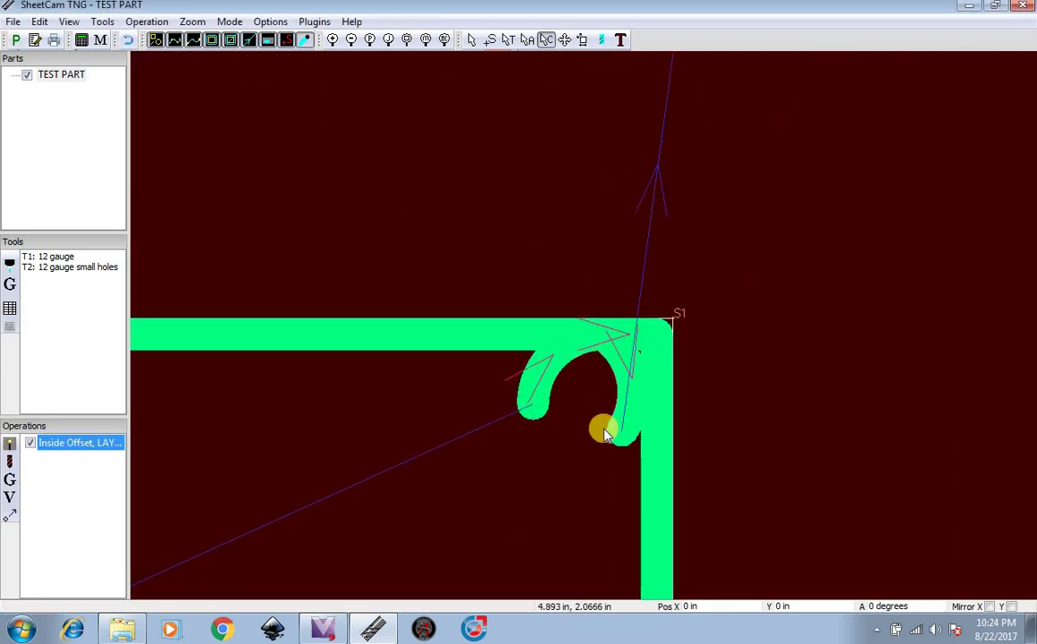
scroll(549, 363, "down", 4)
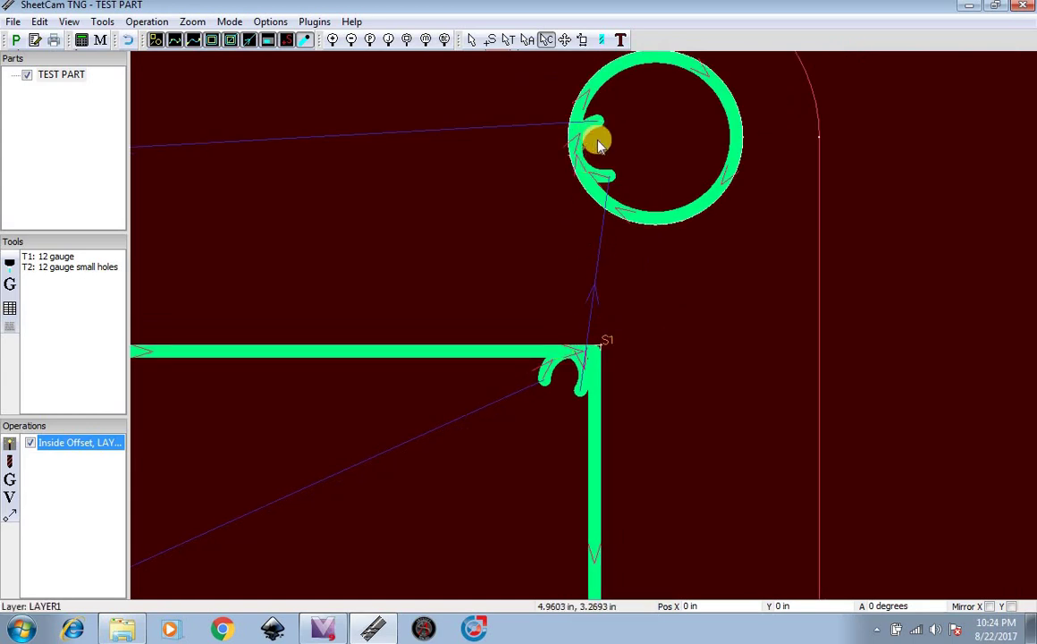
scroll(549, 407, "down", 1)
scroll(667, 371, "down", 3)
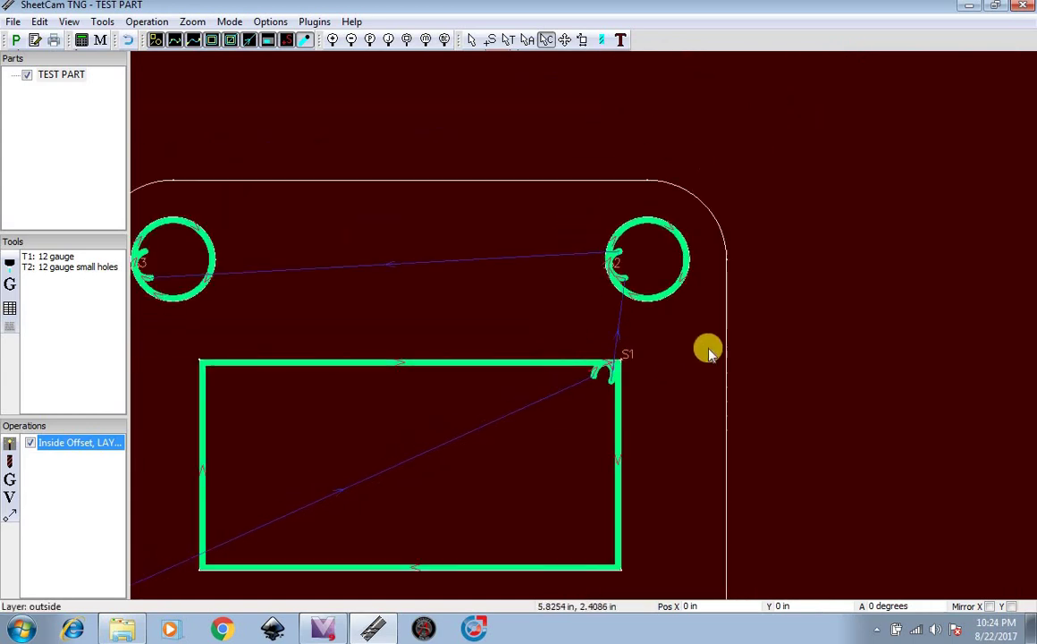
scroll(693, 348, "down", 2)
scroll(402, 487, "up", 2)
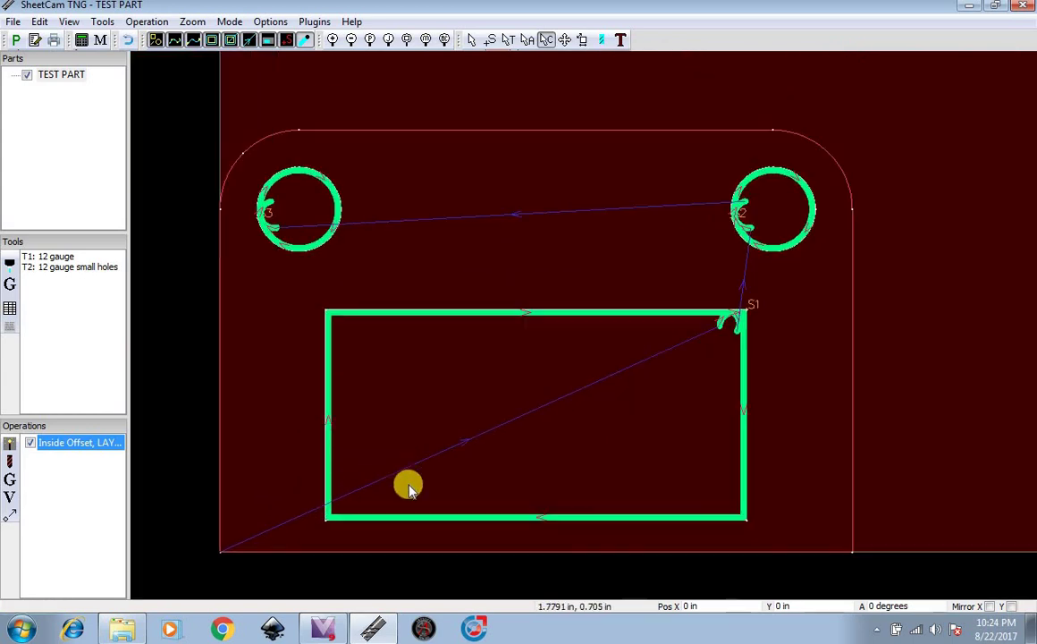
Step: Create an Outside Offset cut on the outside layer using the T1: 12 gauge tool
left_click(10, 444)
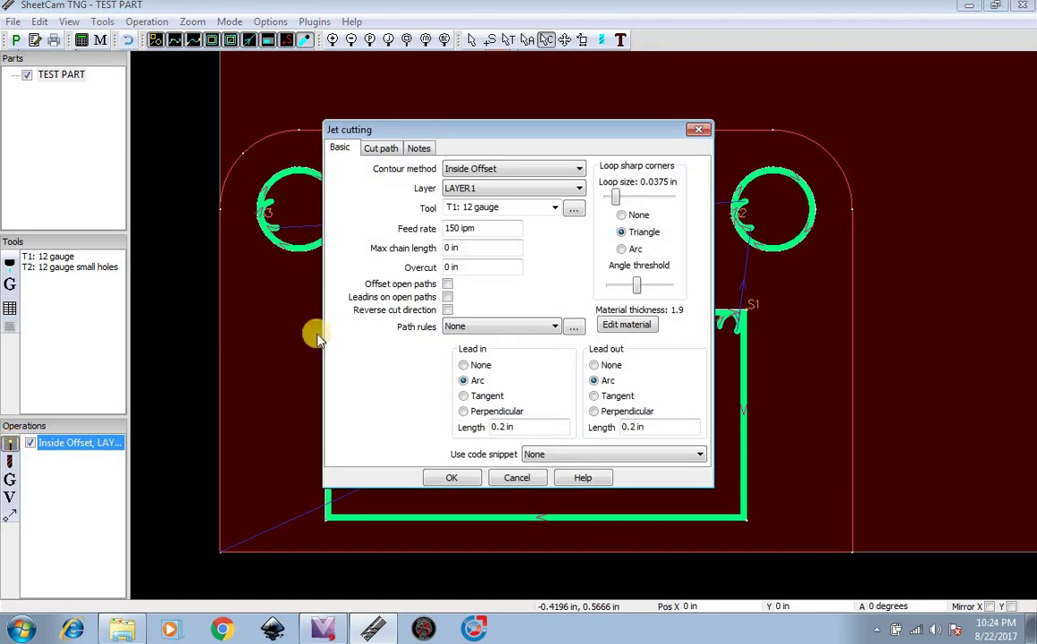
left_click(511, 170)
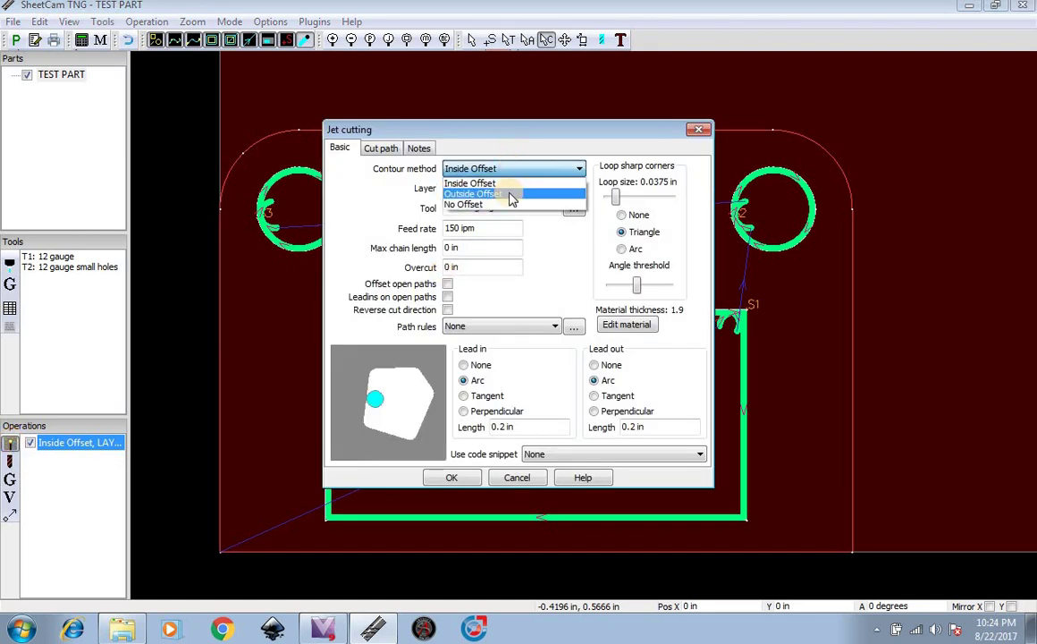
left_click(511, 195)
left_click(513, 188)
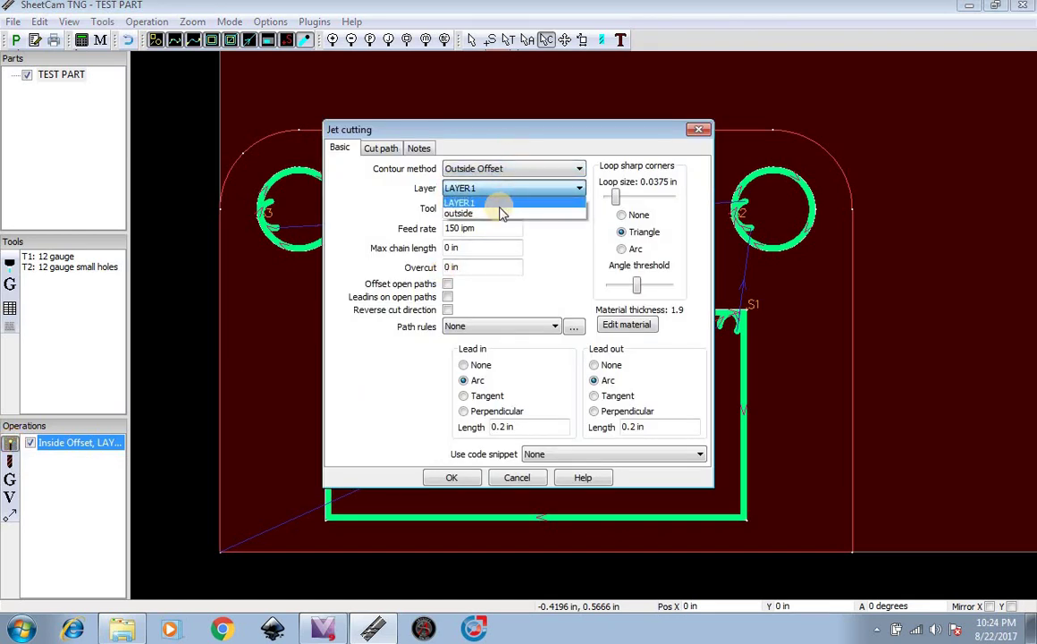
left_click(501, 212)
left_click(554, 207)
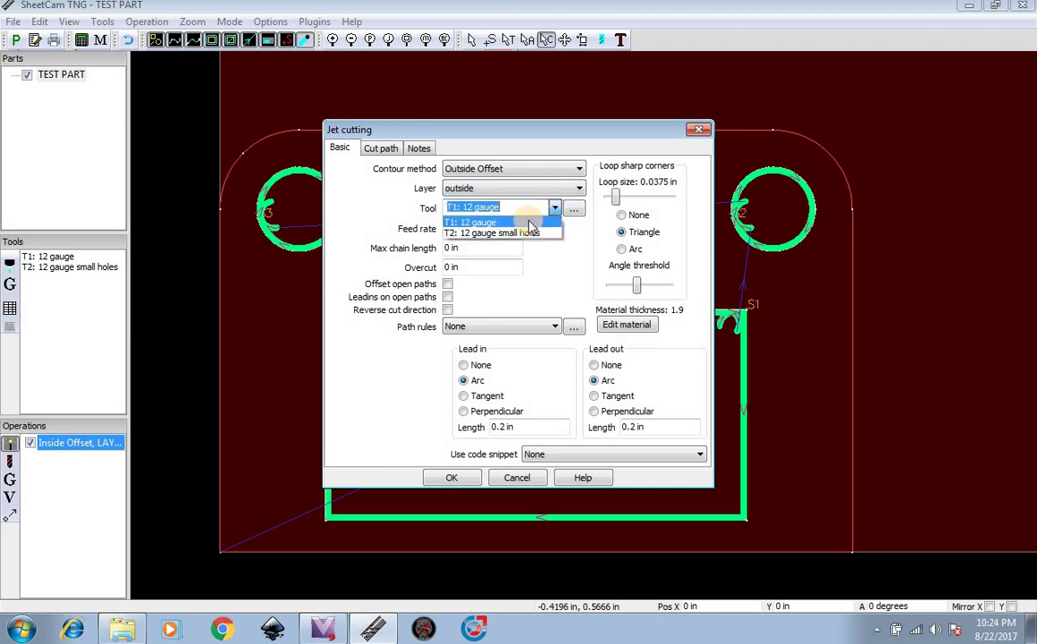
left_click(527, 224)
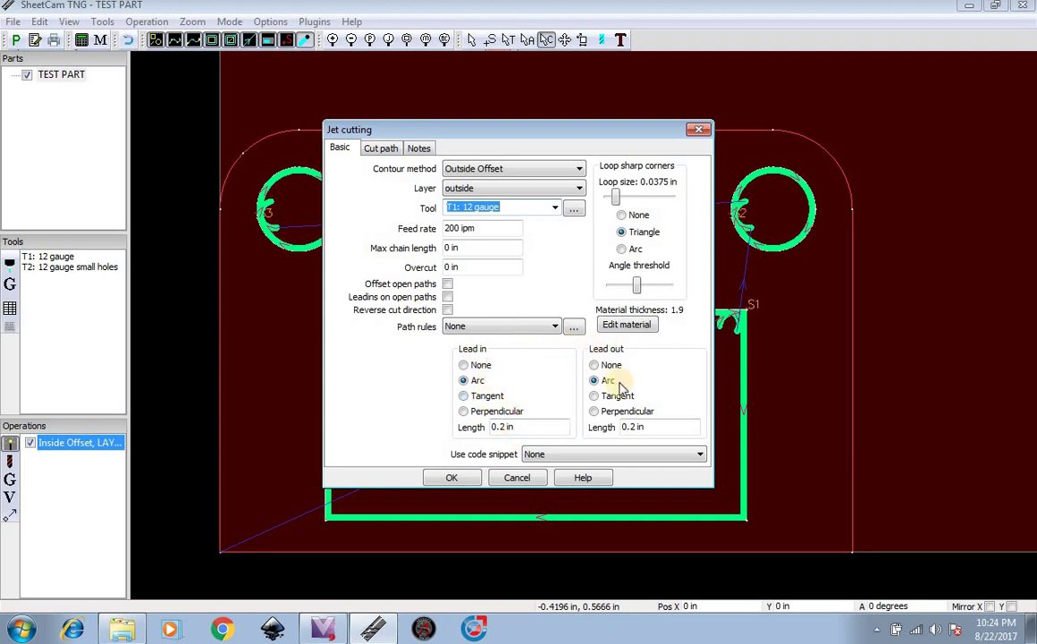
left_click(452, 478)
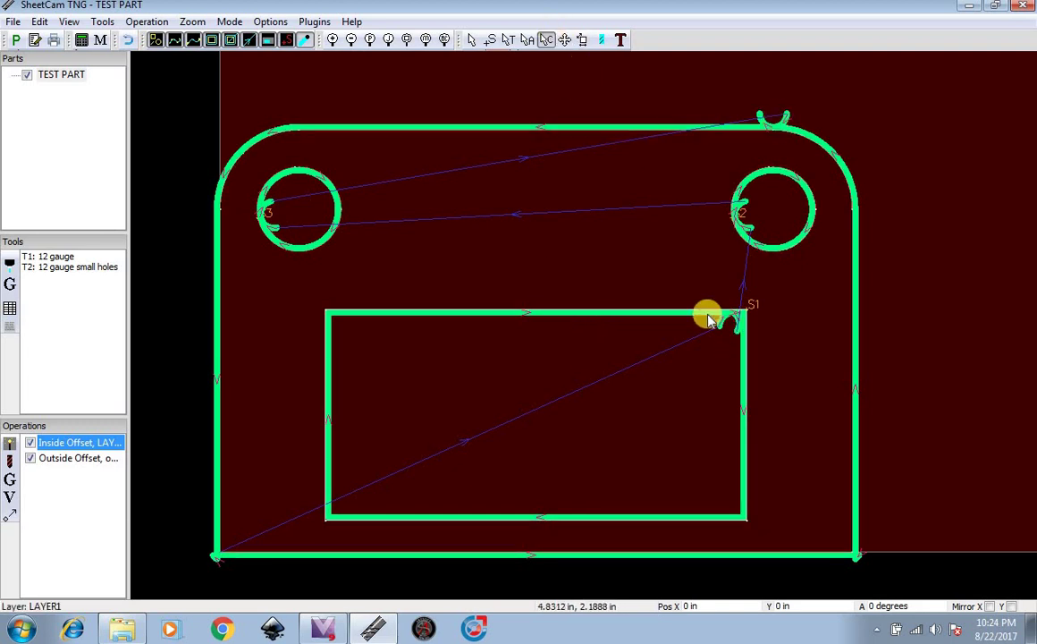
Step: In start-point editing, move the outer outline's start point left along its top edge
left_click(493, 41)
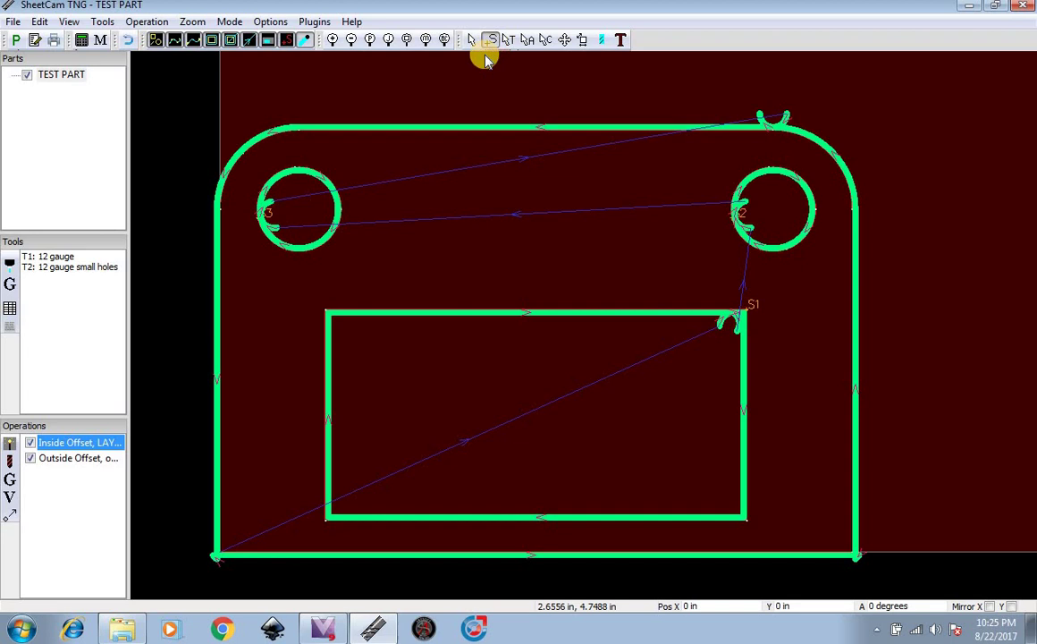
left_click(68, 460)
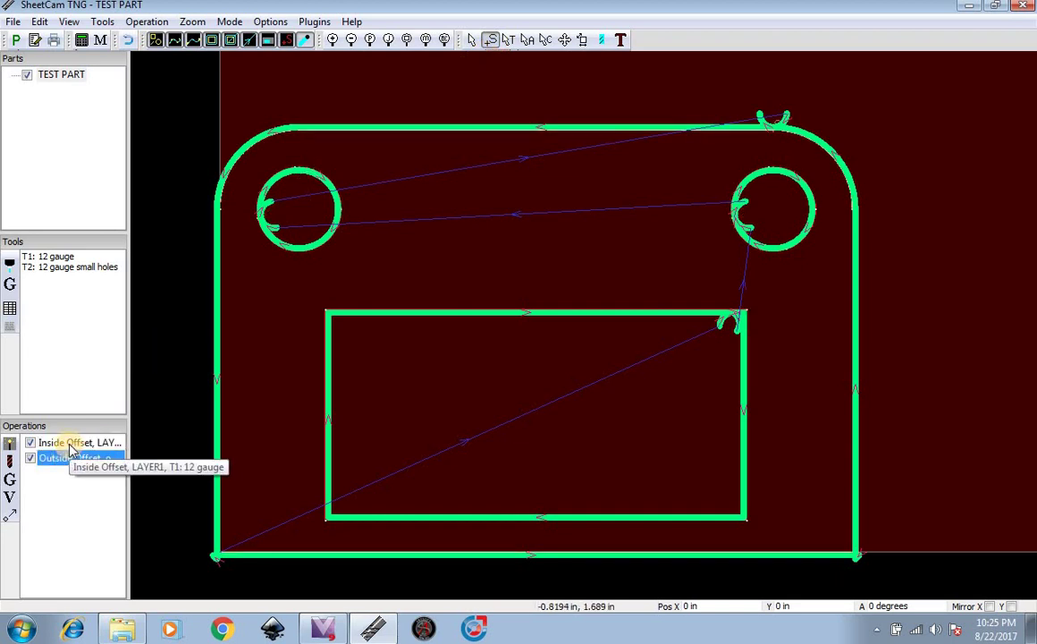
left_click(73, 442)
left_click(74, 460)
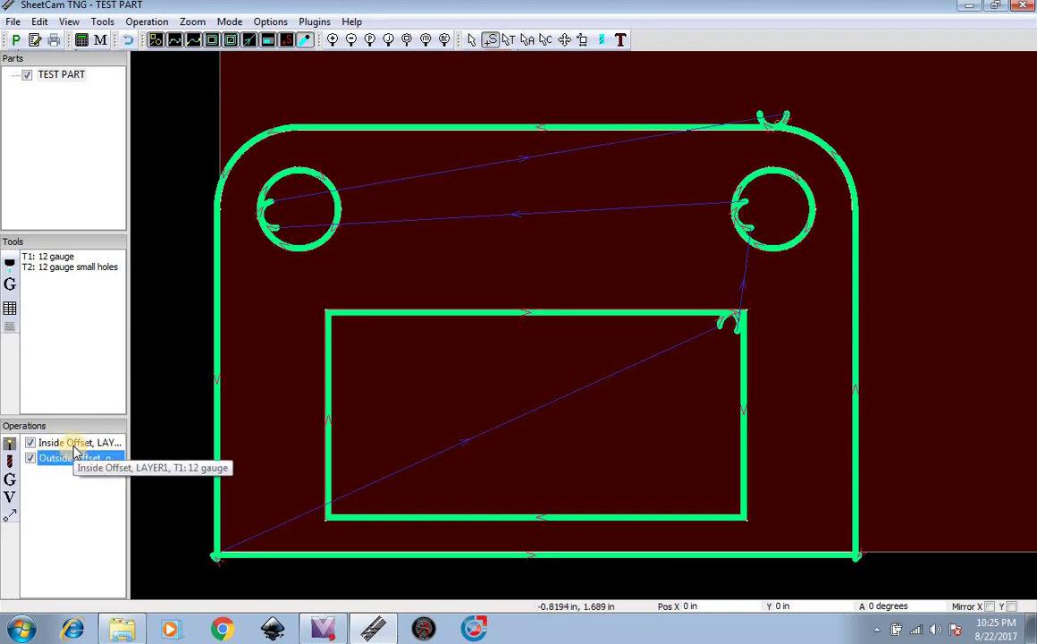
left_click(74, 443)
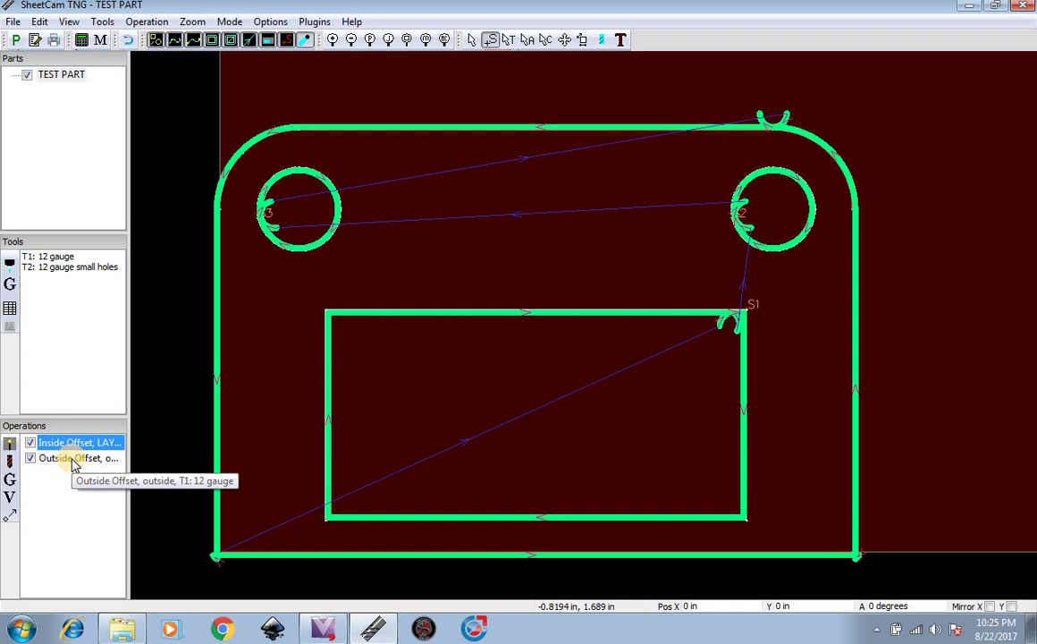
left_click(76, 459)
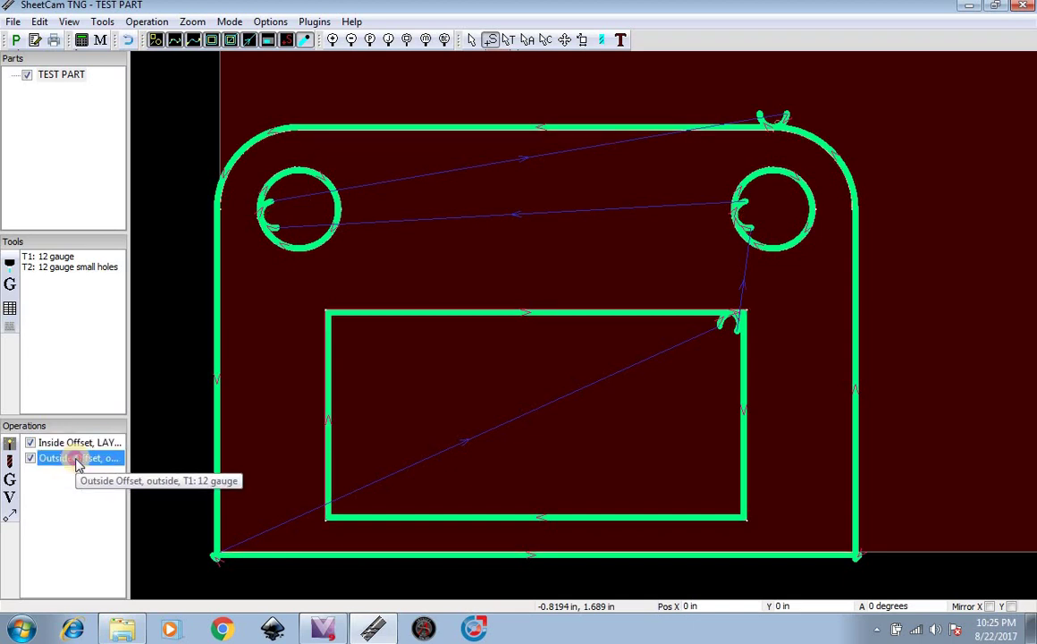
left_click_drag(536, 127, 413, 126)
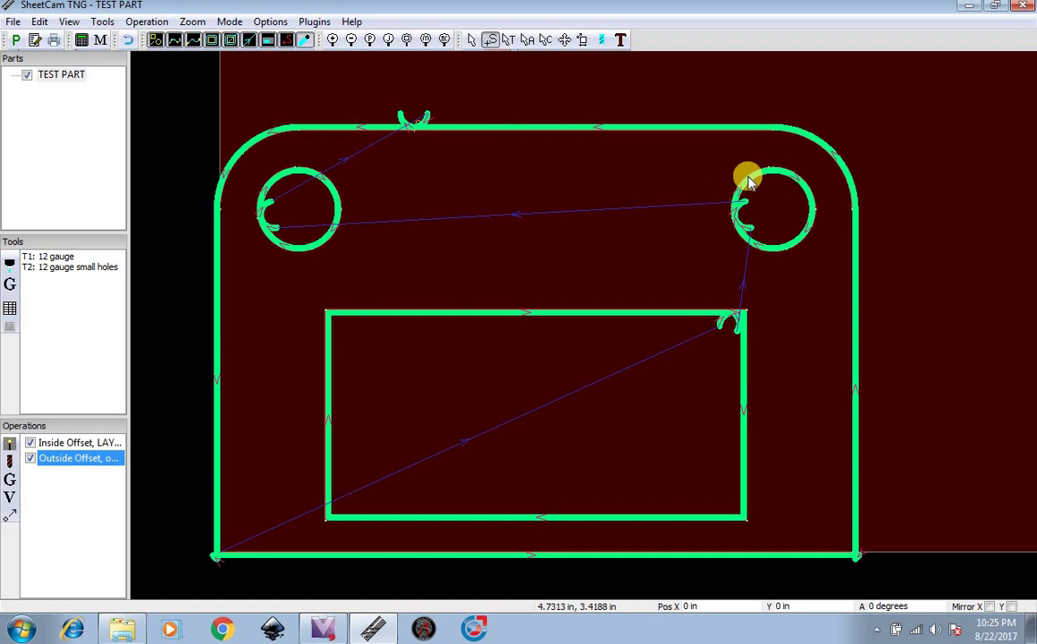
Step: Move the rectangle's start to its top-edge middle and both holes' starts to their bottoms
left_click(106, 442)
left_click(525, 322)
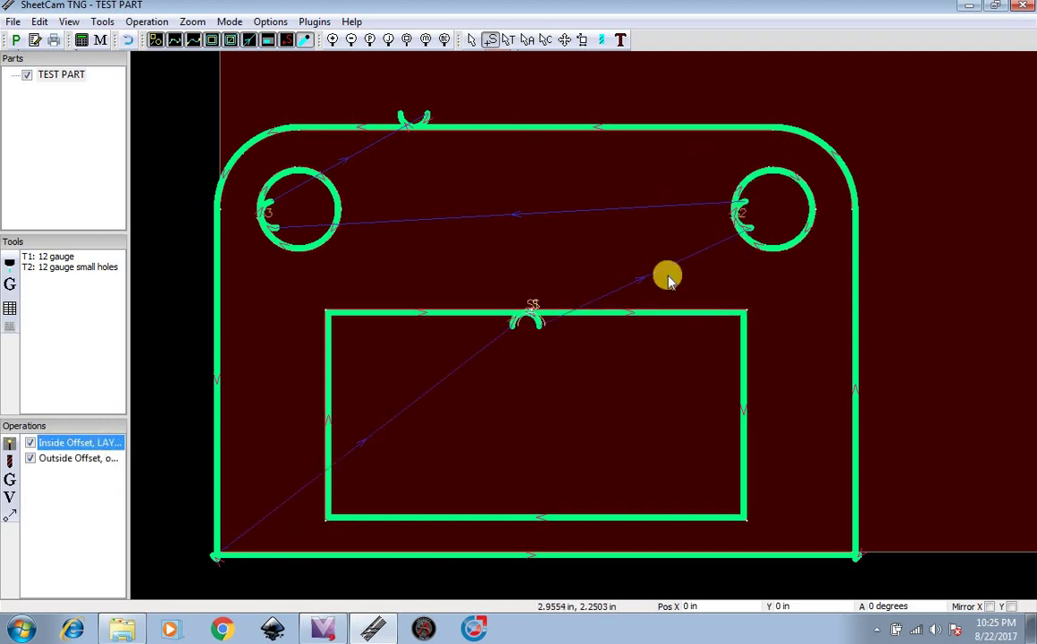
left_click(771, 237)
left_click(325, 249)
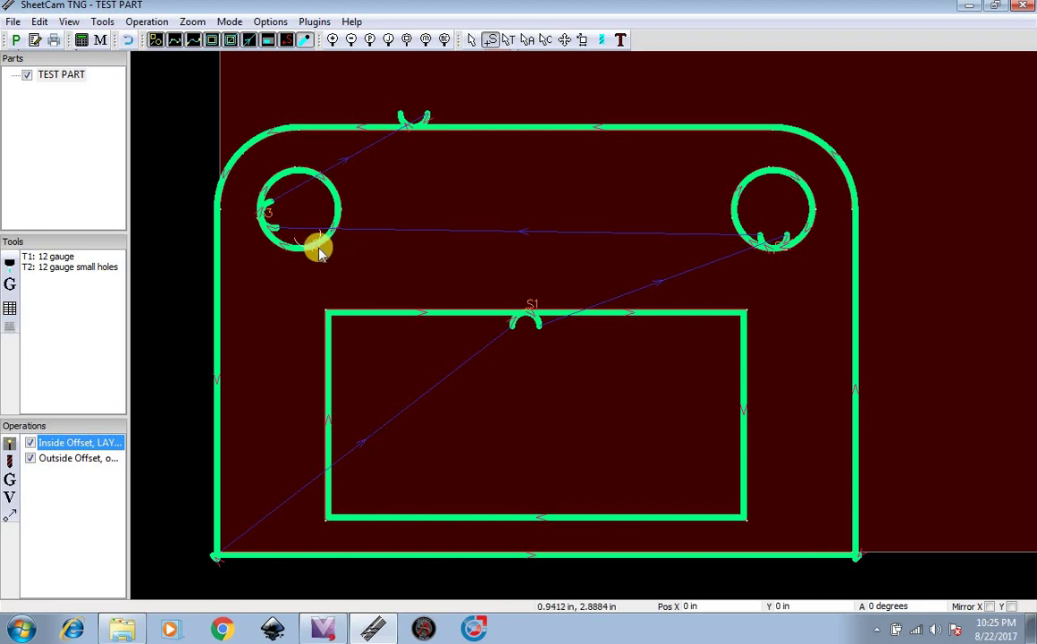
scroll(312, 320, "down", 2)
scroll(467, 245, "down", 2)
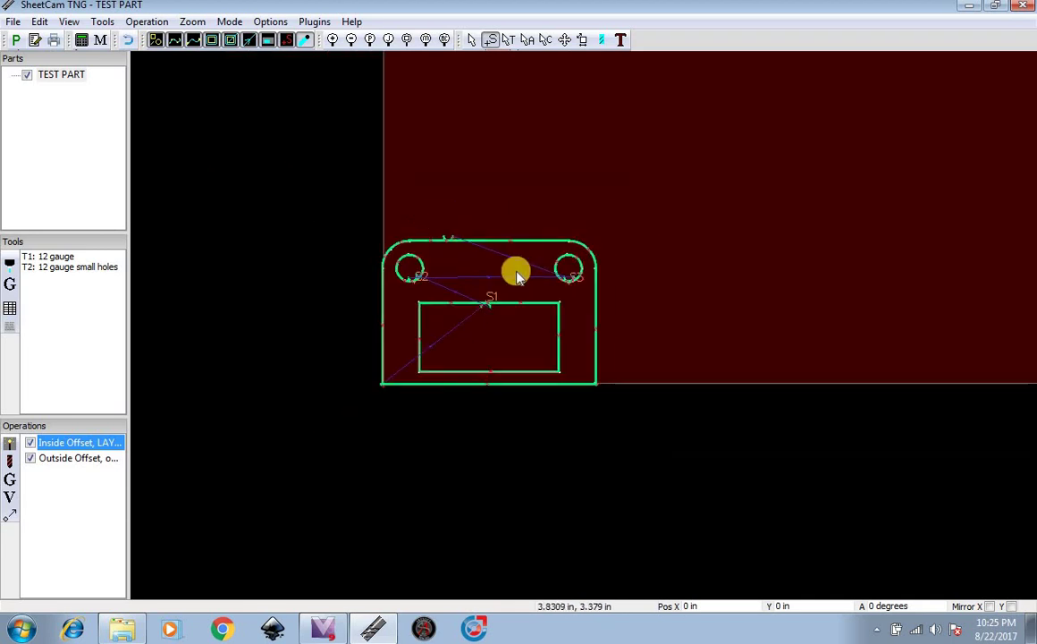
scroll(495, 139, "down", 1)
scroll(480, 271, "up", 2)
scroll(461, 486, "up", 2)
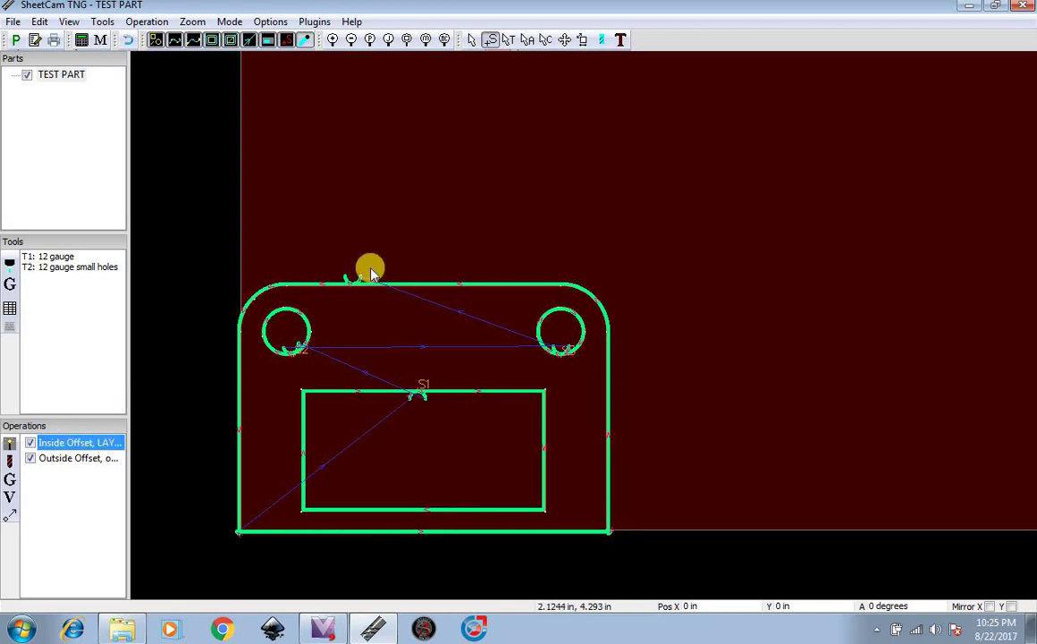
Step: In Nesting, open Array parts for the test part and enter 4 columns
left_click(567, 40)
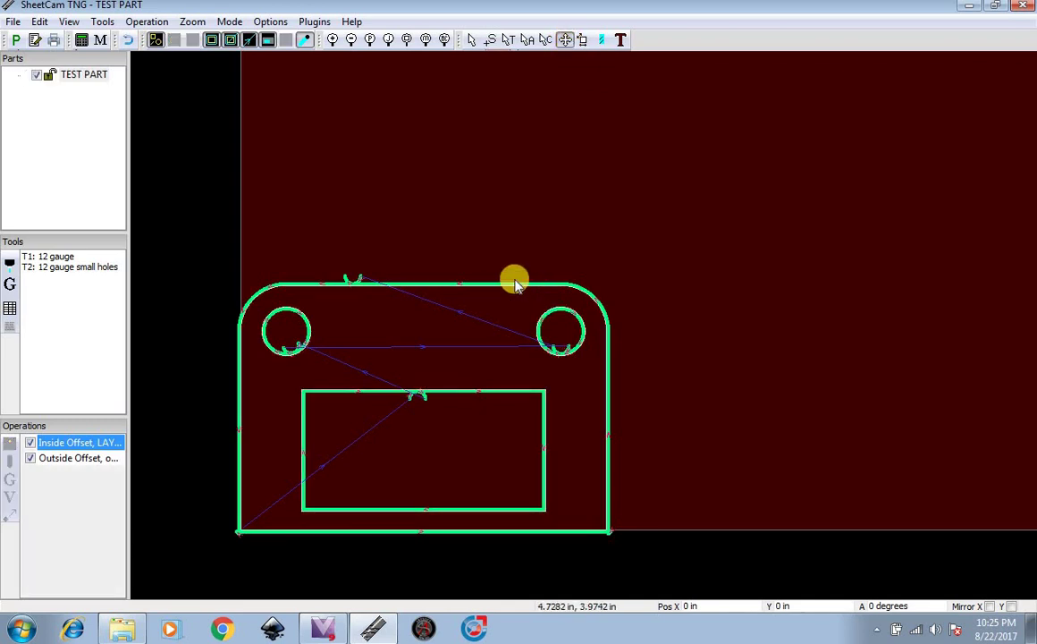
right_click(442, 333)
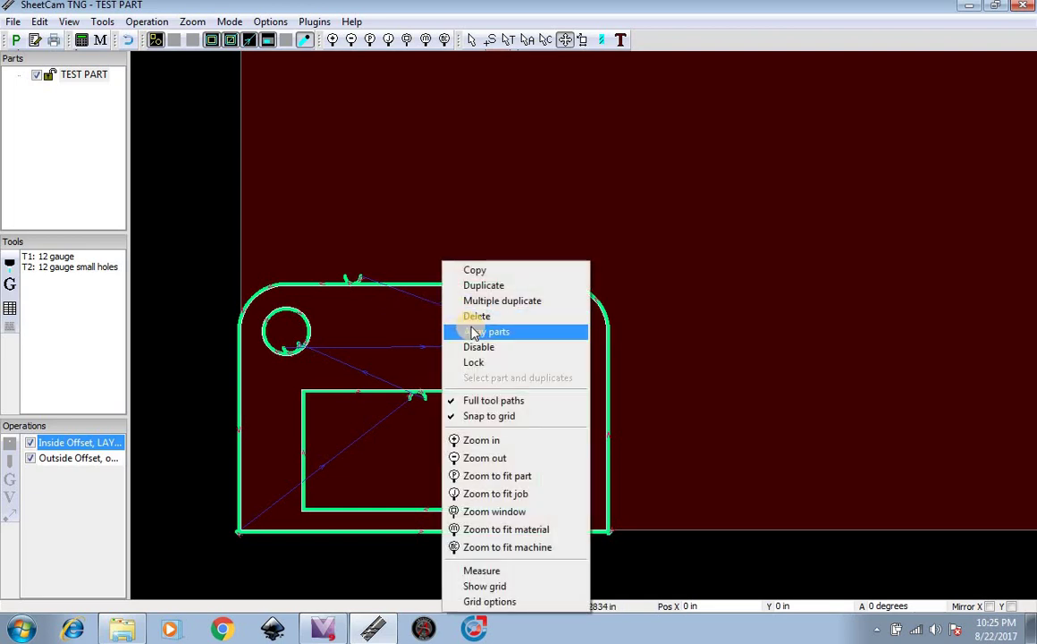
left_click(474, 332)
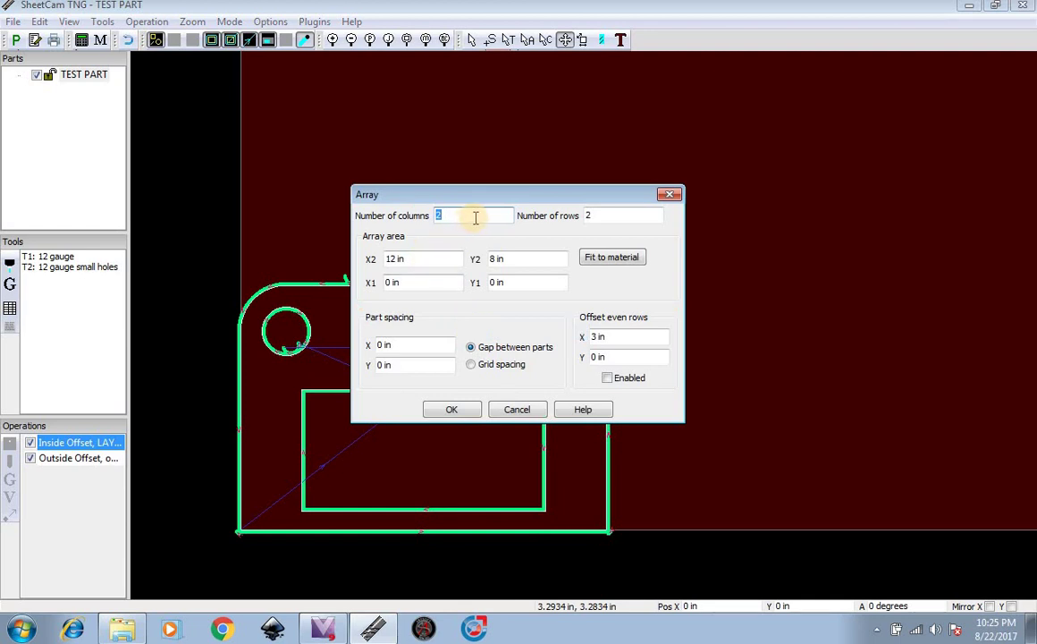
type("4")
double_click(591, 216)
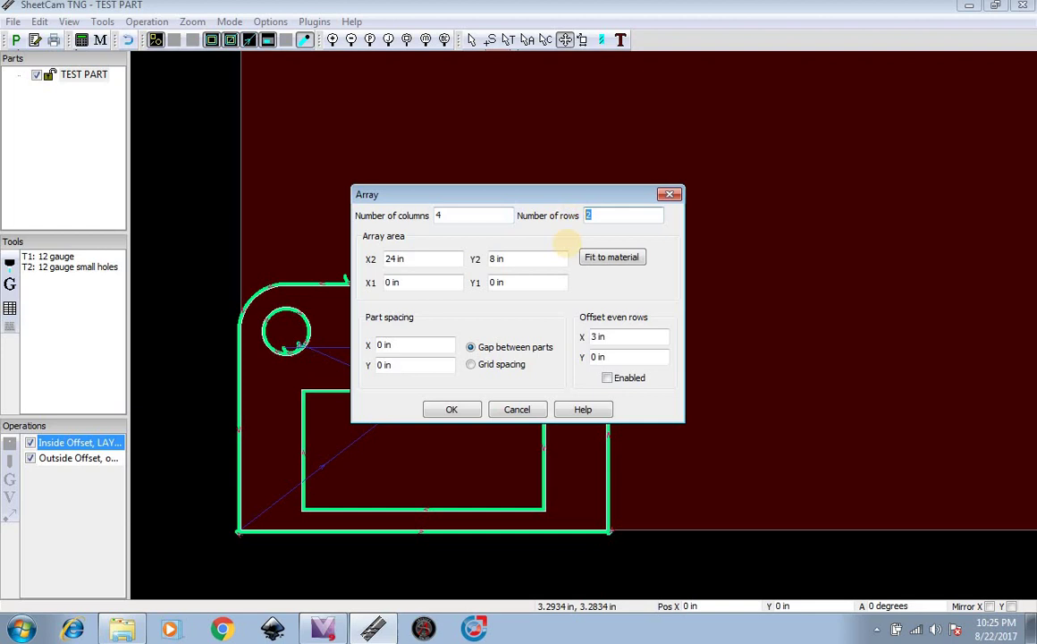
Step: Apply a 4 by 5 array with 5 rows and zoom to inspect the touching parts
type("5")
left_click(452, 410)
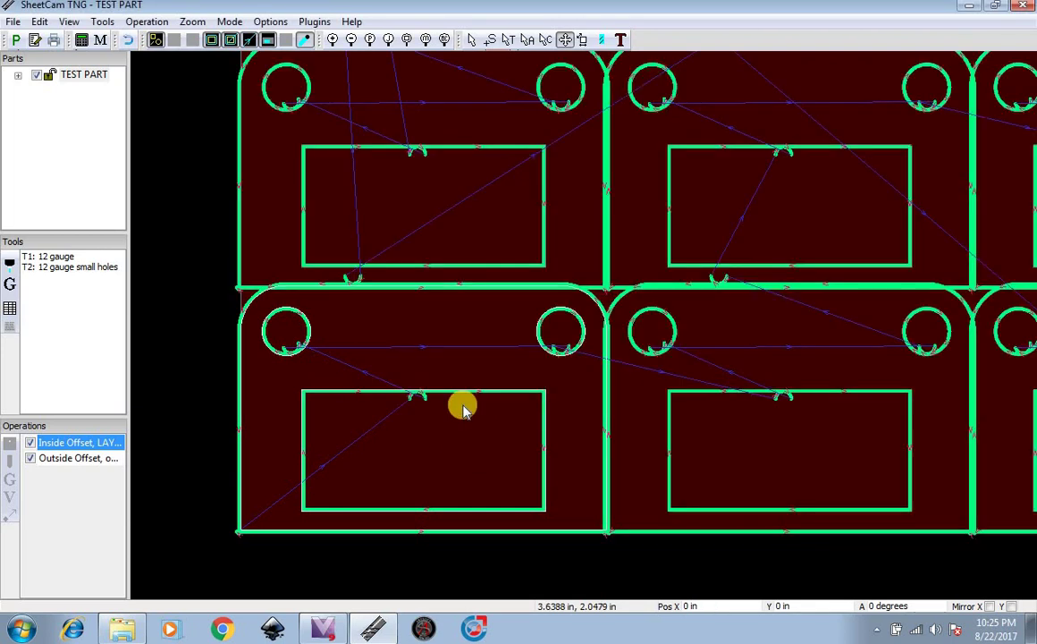
scroll(515, 313, "up", 2)
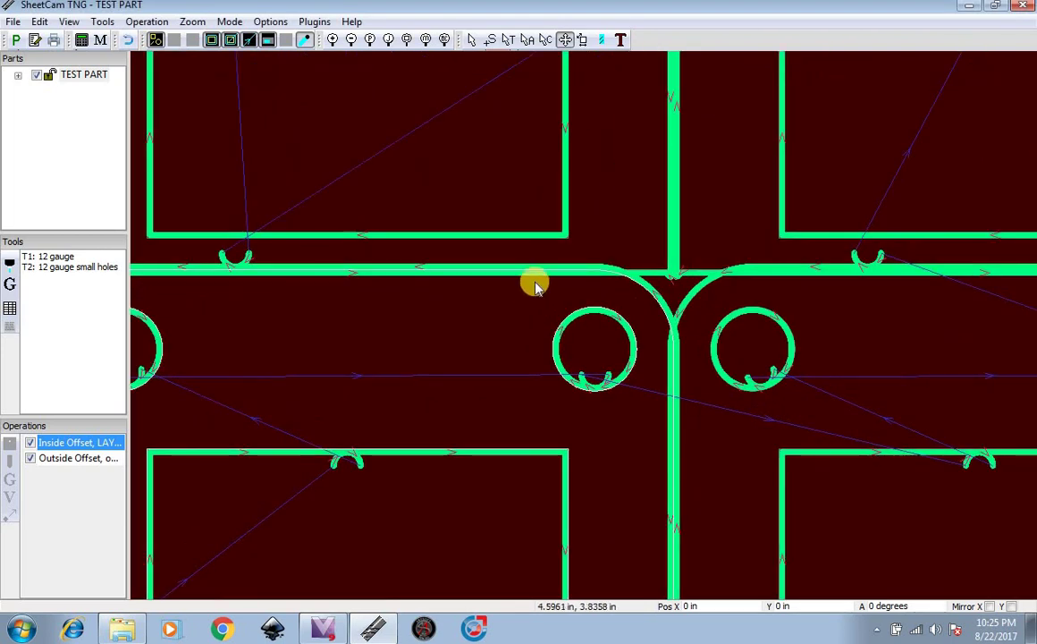
scroll(608, 273, "up", 3)
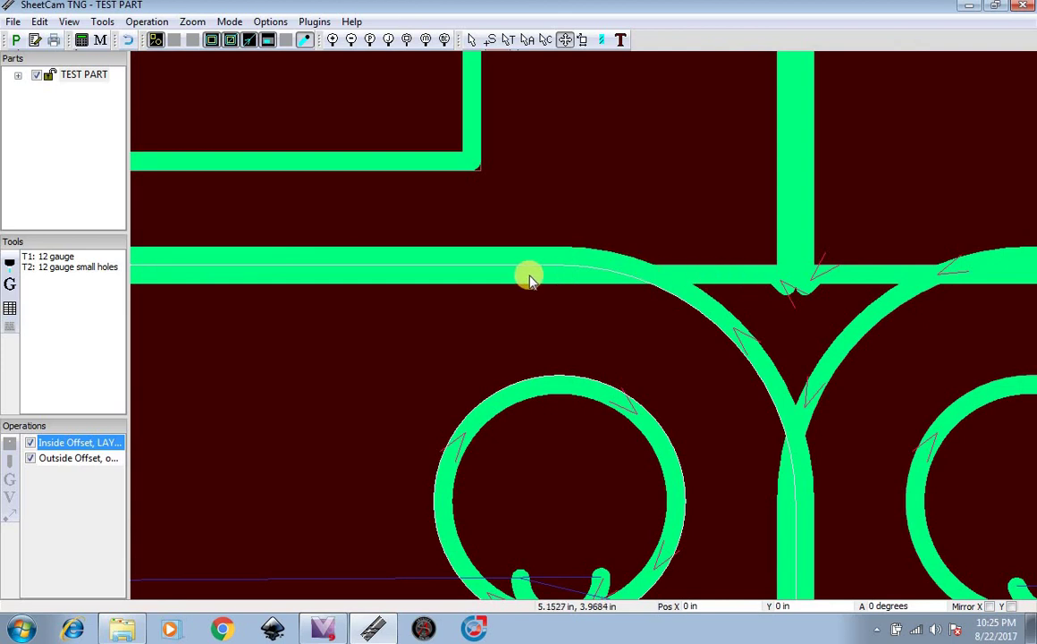
scroll(738, 307, "down", 6)
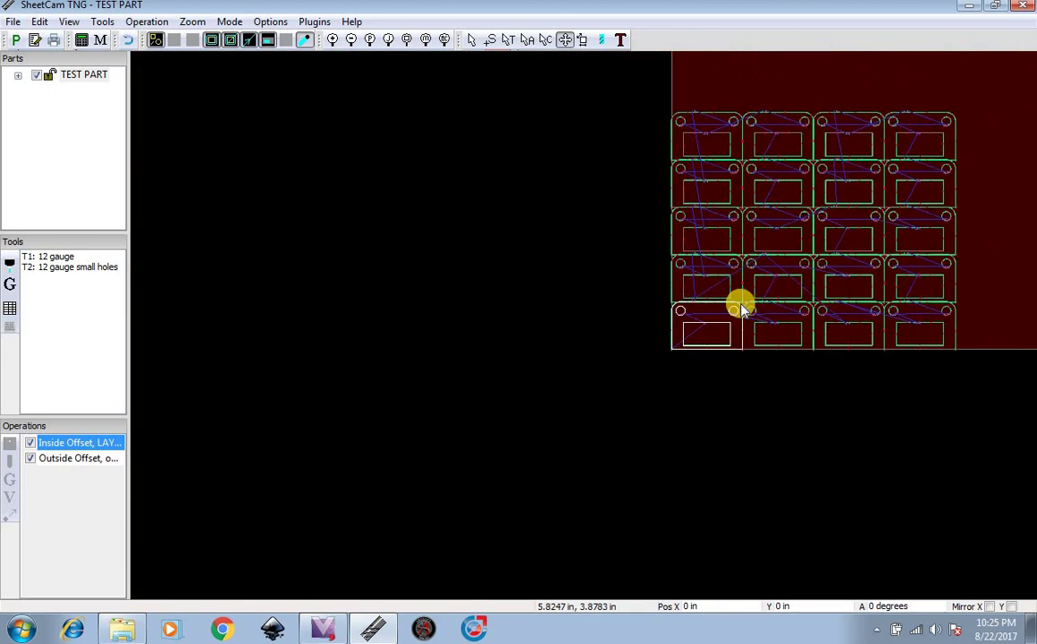
scroll(831, 273, "down", 3)
scroll(840, 250, "up", 3)
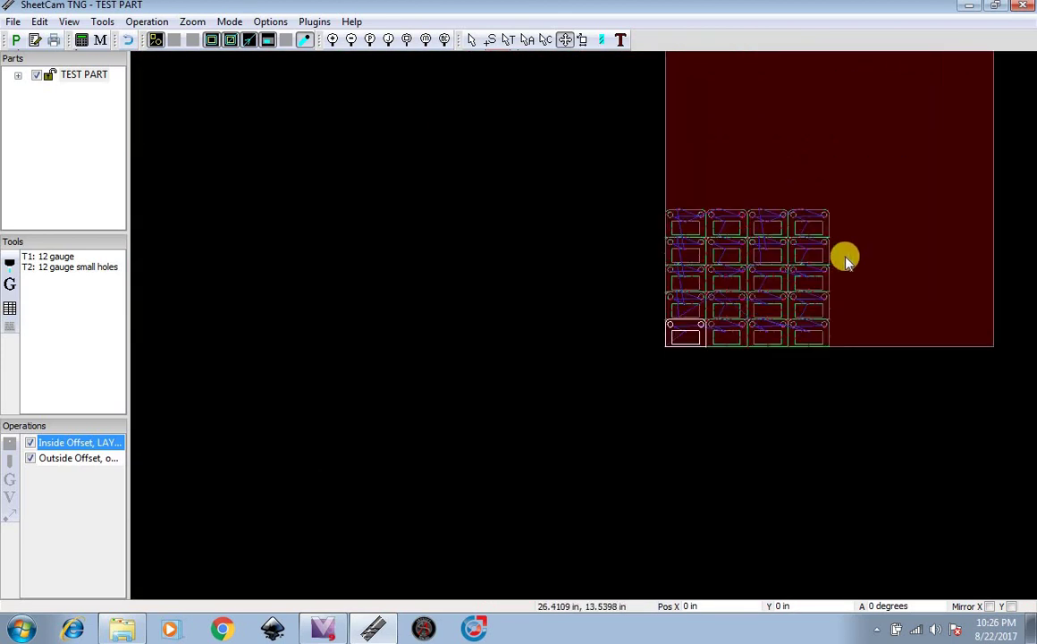
scroll(845, 261, "up", 1)
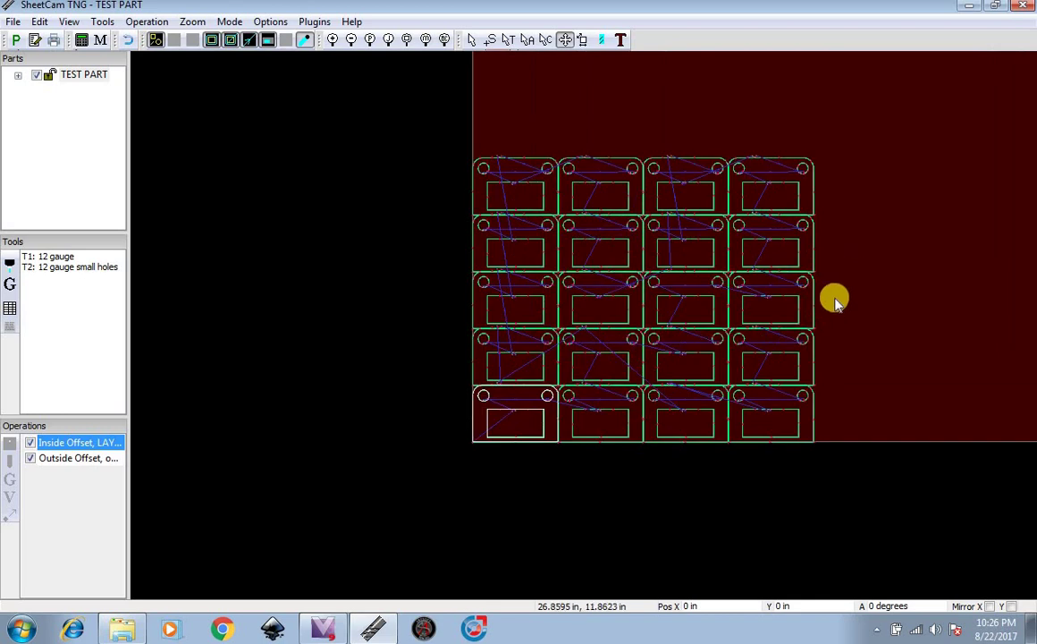
Step: Undo the array and bring up the part's context actions again
left_click(128, 41)
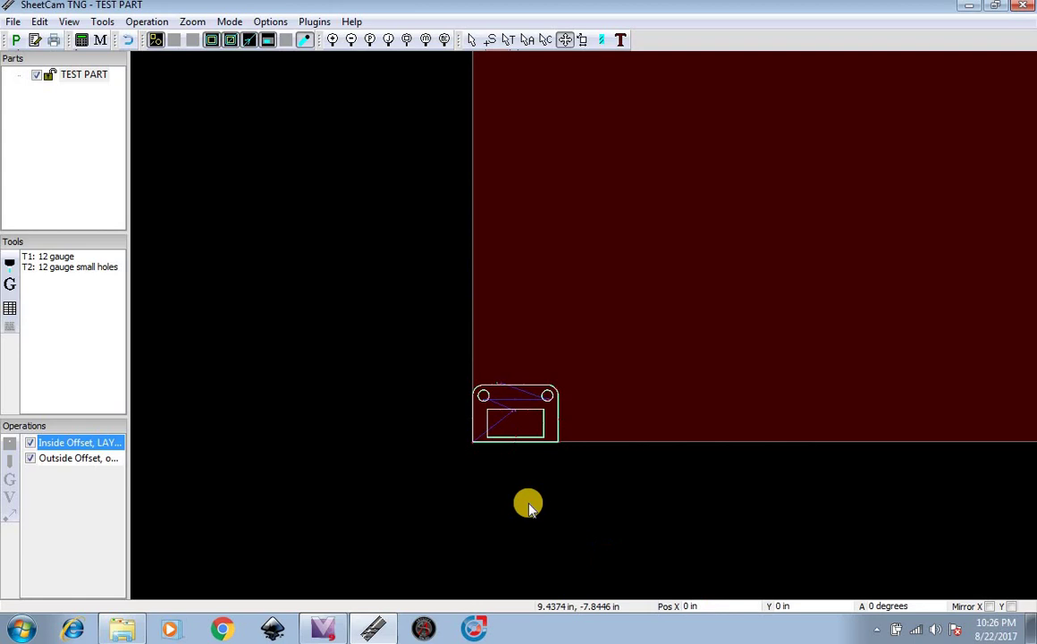
scroll(515, 416, "up", 1)
right_click(516, 417)
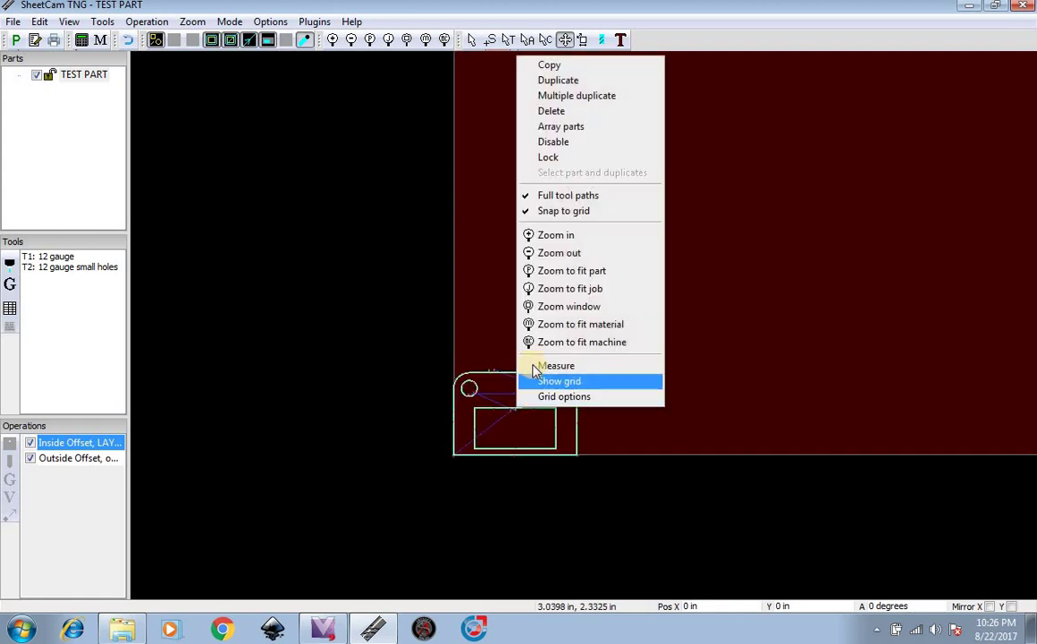
Step: Reopen Array parts and set the part spacing to a 0.25 in gap between parts
left_click(577, 134)
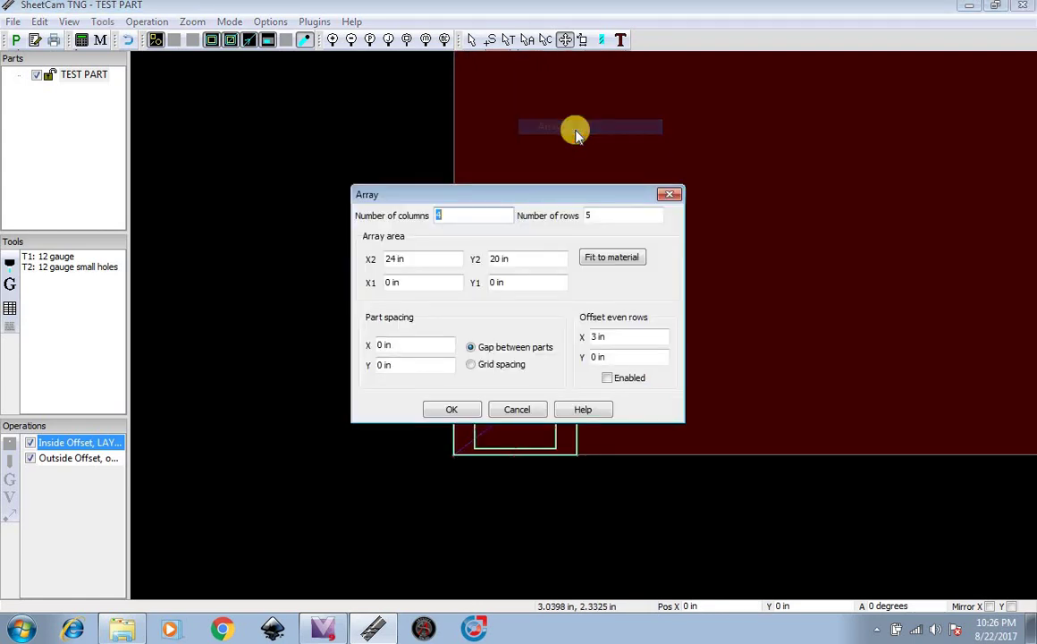
left_click(391, 347)
left_click_drag(390, 347, 342, 363)
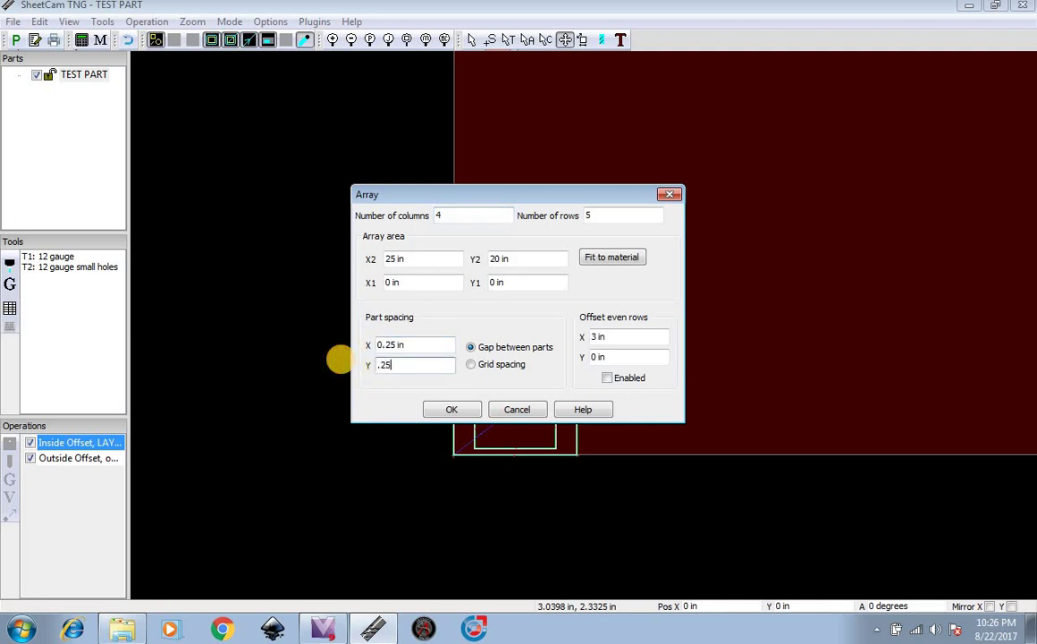
type(".25")
left_click(420, 345)
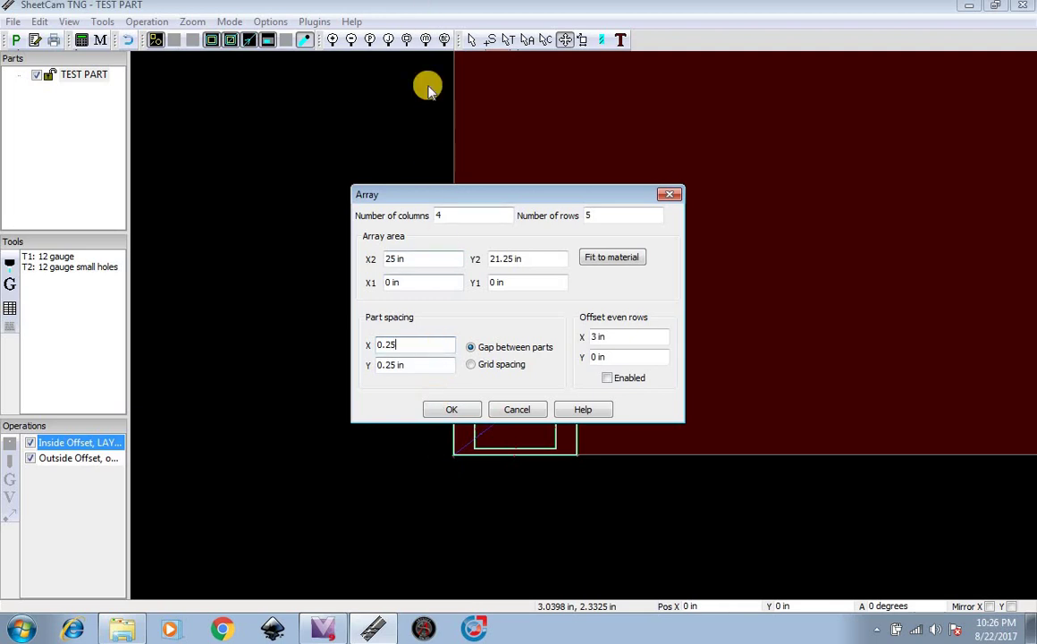
left_click(438, 365)
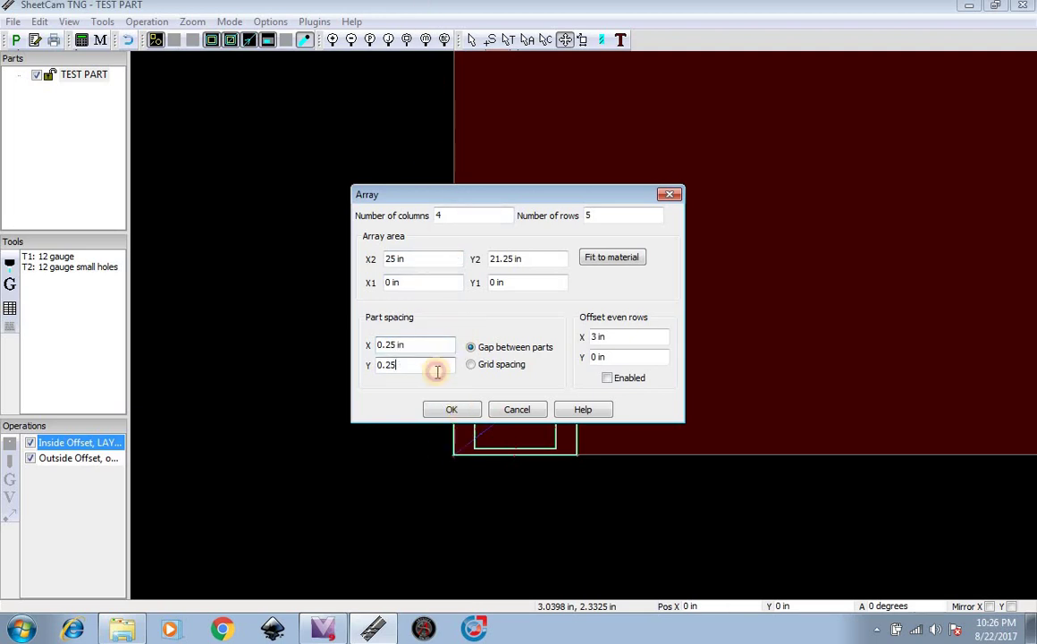
Step: Apply the spaced 4 by 5 array and zoom to view the nested grid
left_click(465, 416)
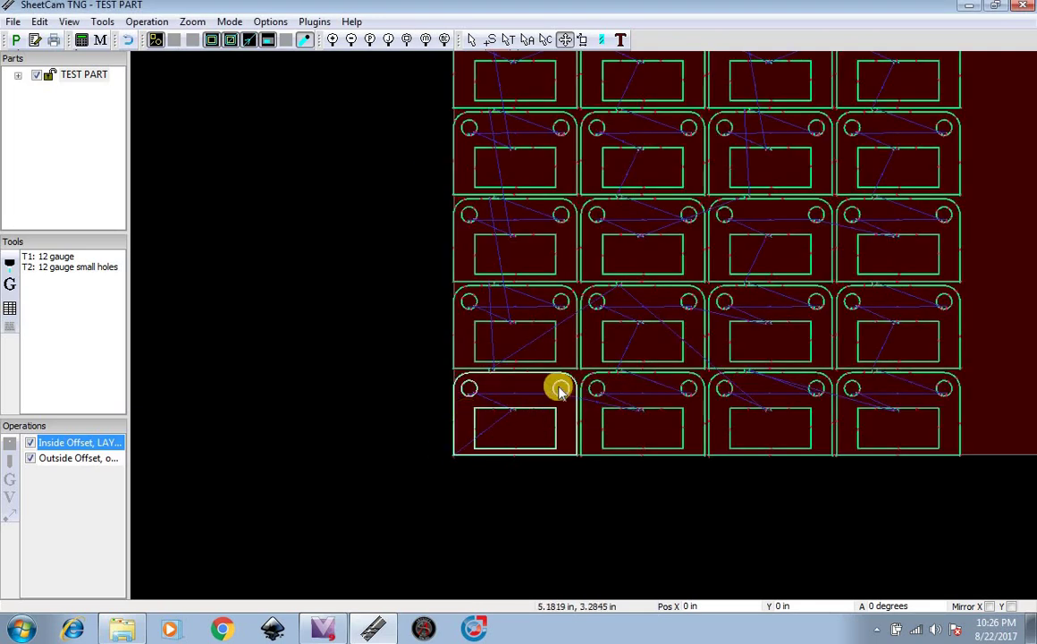
scroll(576, 376, "up", 3)
scroll(644, 384, "up", 5)
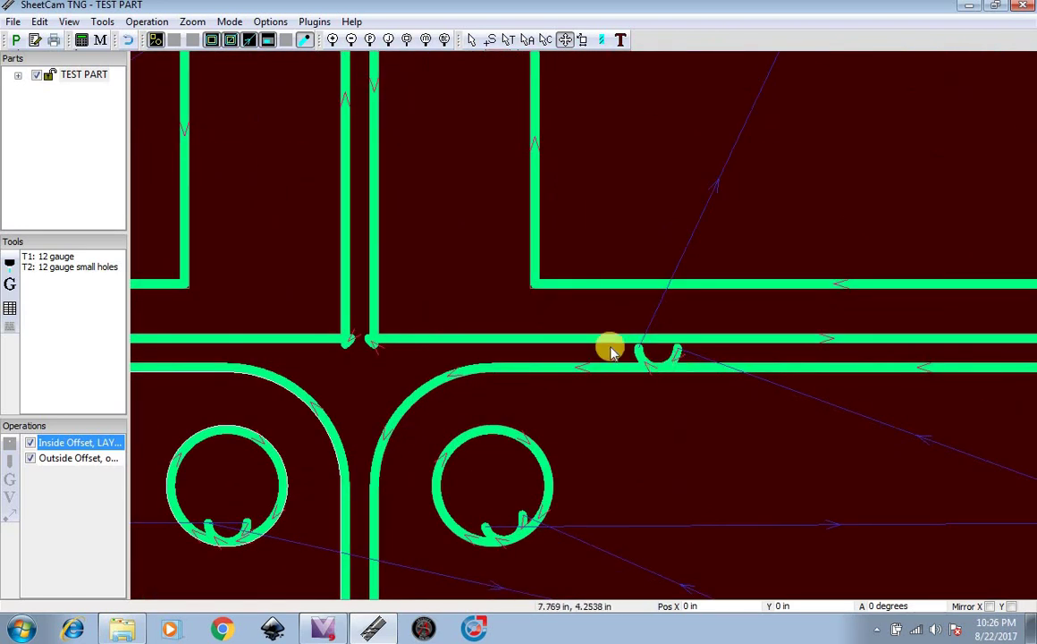
scroll(460, 411, "down", 2)
scroll(480, 418, "down", 8)
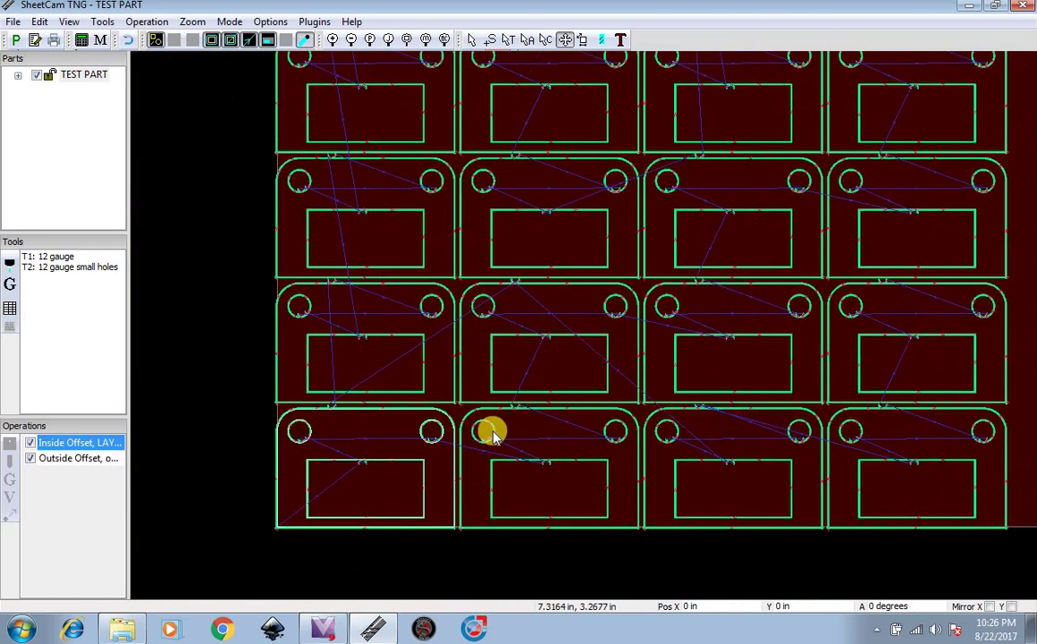
scroll(723, 345, "down", 6)
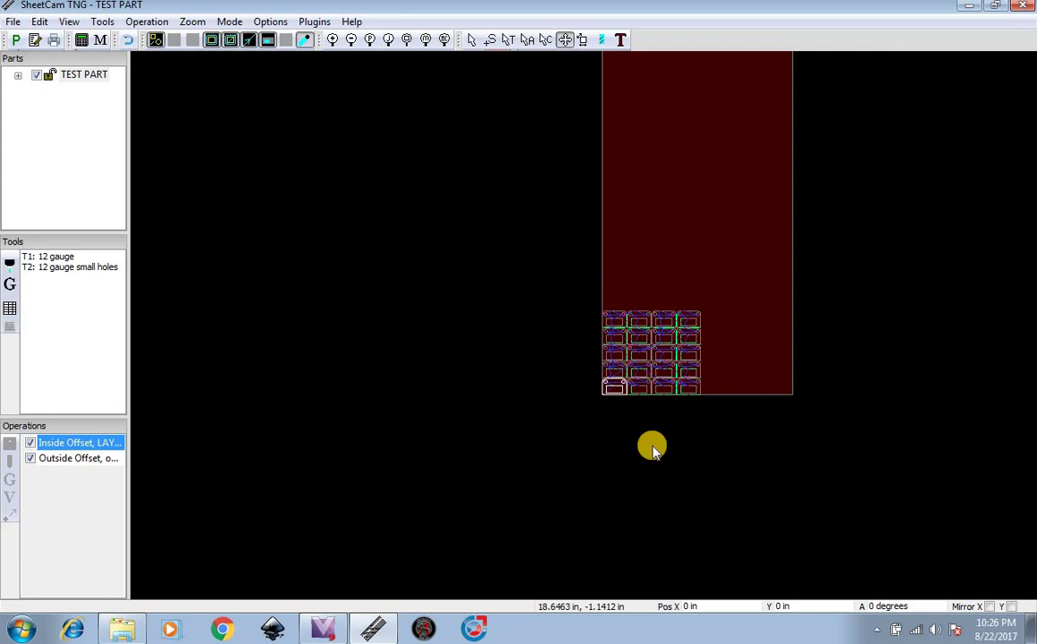
scroll(700, 375, "up", 3)
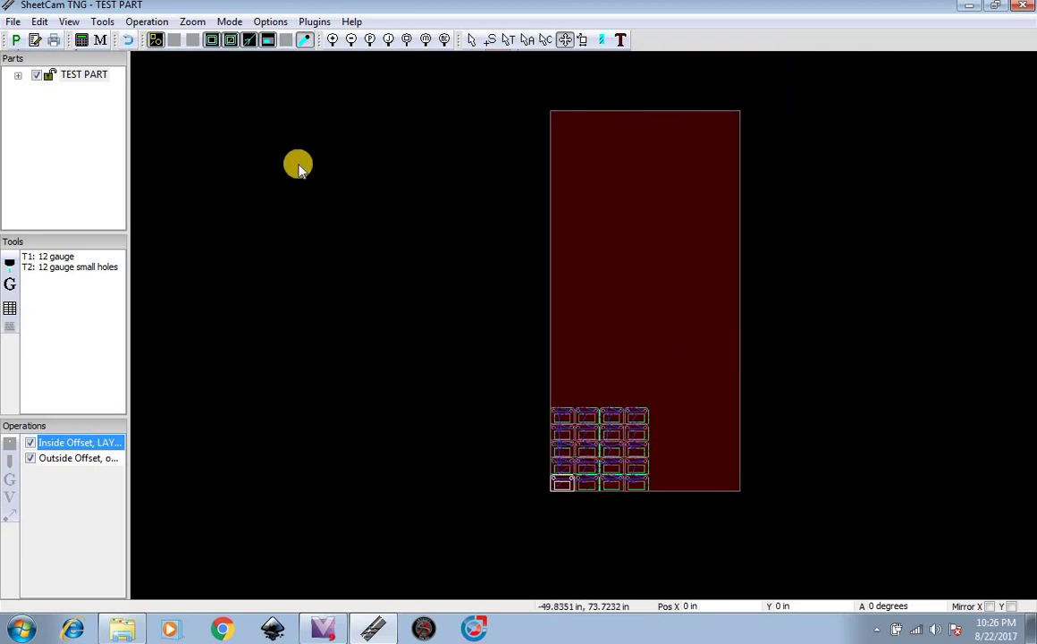
Step: Undo the nesting back to a single test part and zoom in on it
left_click(134, 42)
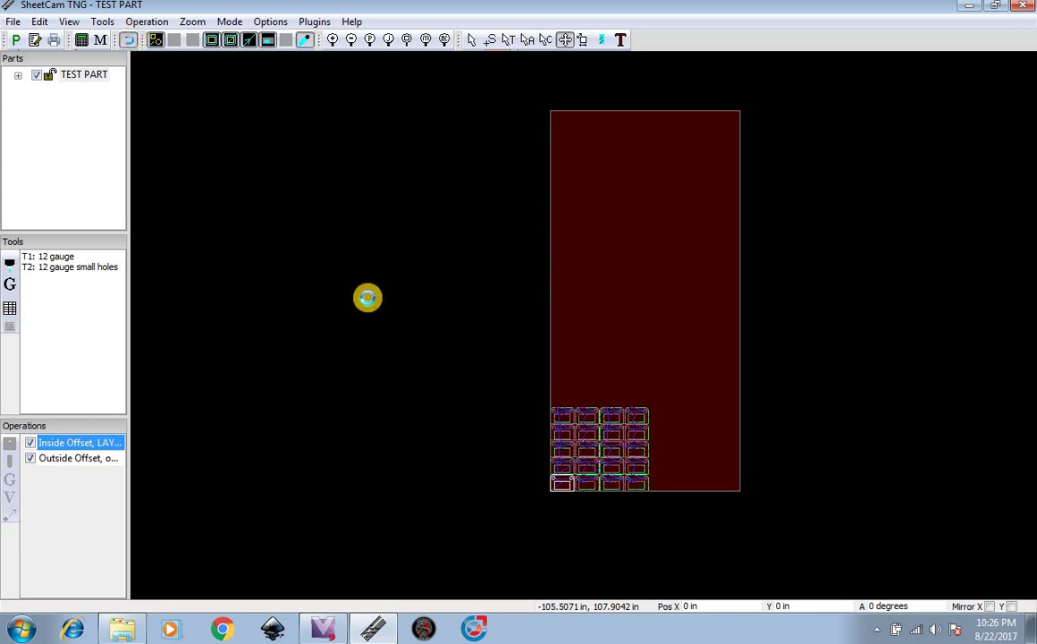
key("ctrl+z")
scroll(577, 483, "up", 8)
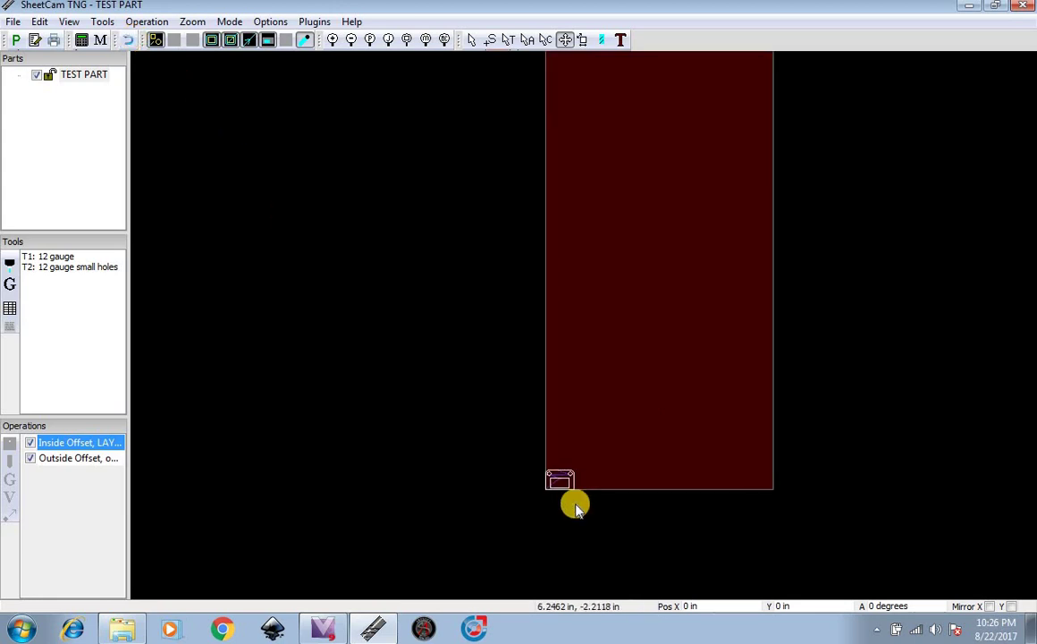
scroll(583, 526, "up", 3)
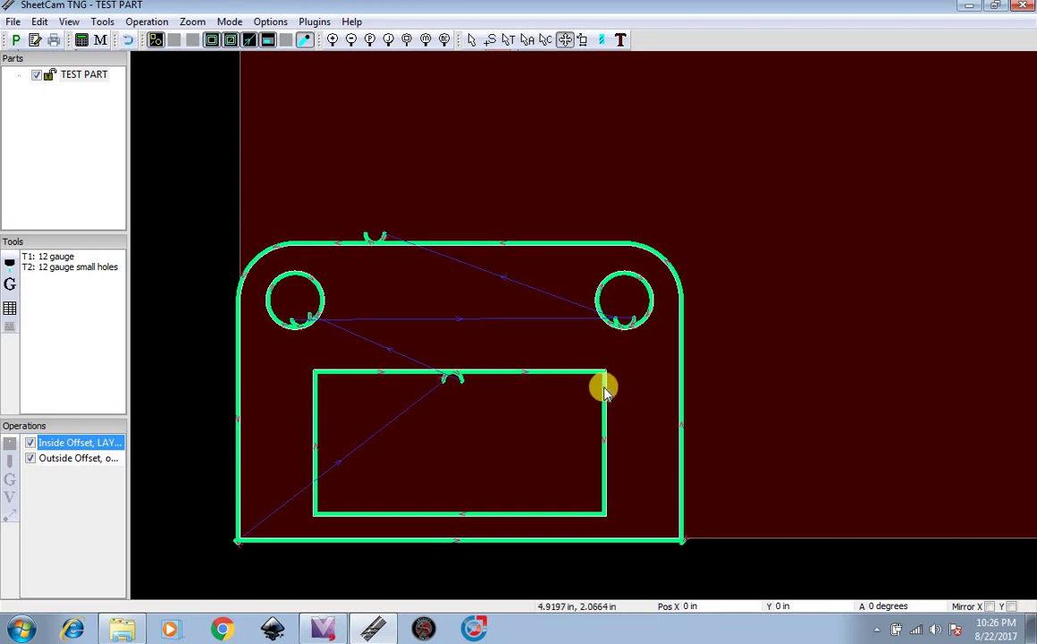
Step: Place a tab along the inner rectangle's top edge, then undo the last edit
left_click(511, 40)
scroll(529, 366, "up", 2)
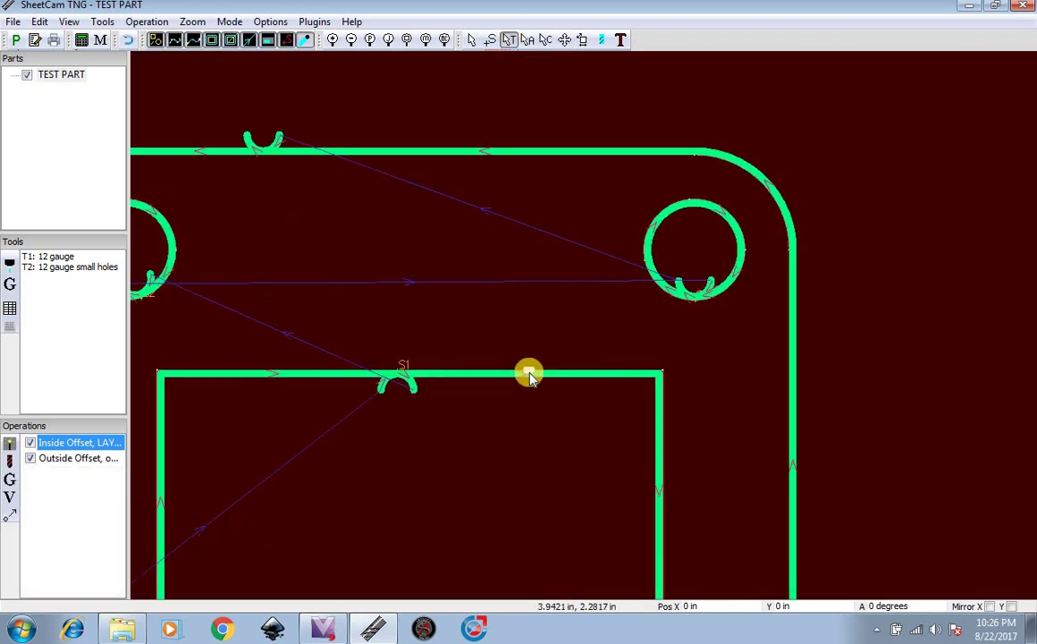
scroll(530, 375, "up", 3)
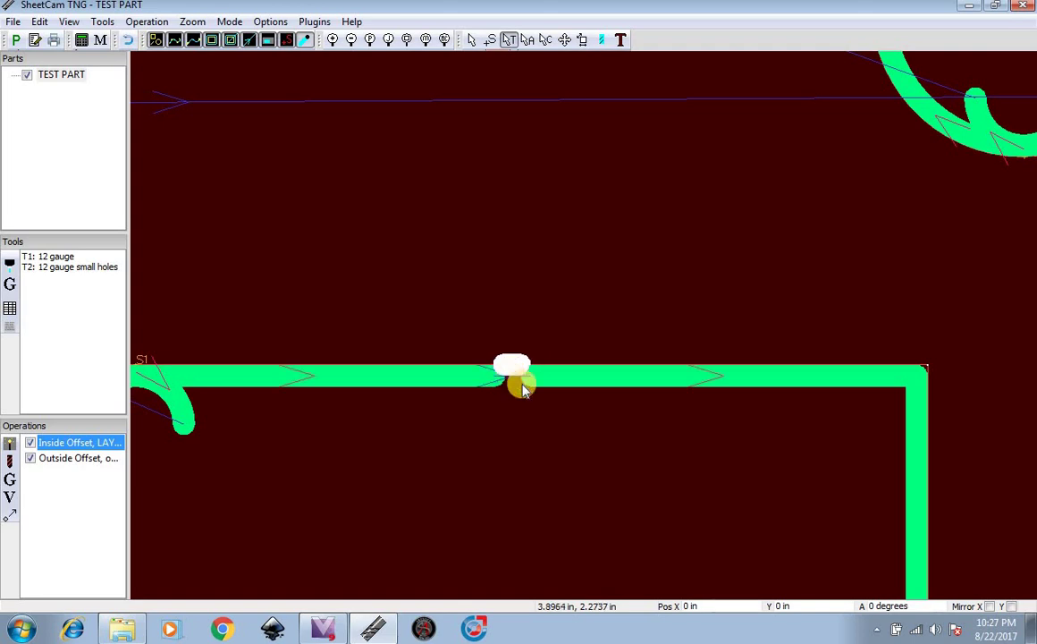
left_click(523, 387)
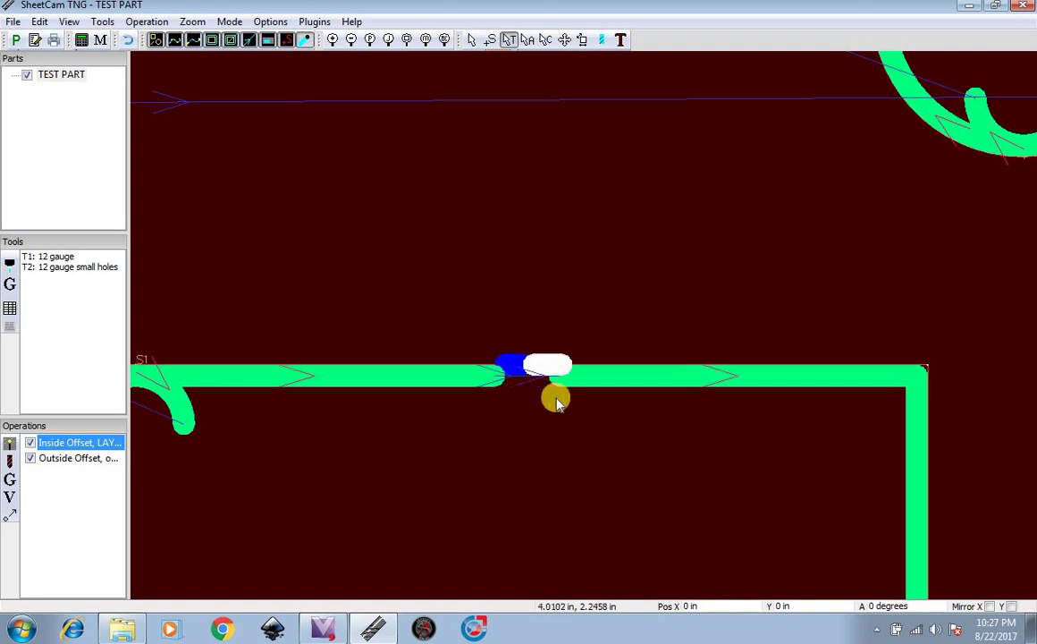
left_click(556, 403)
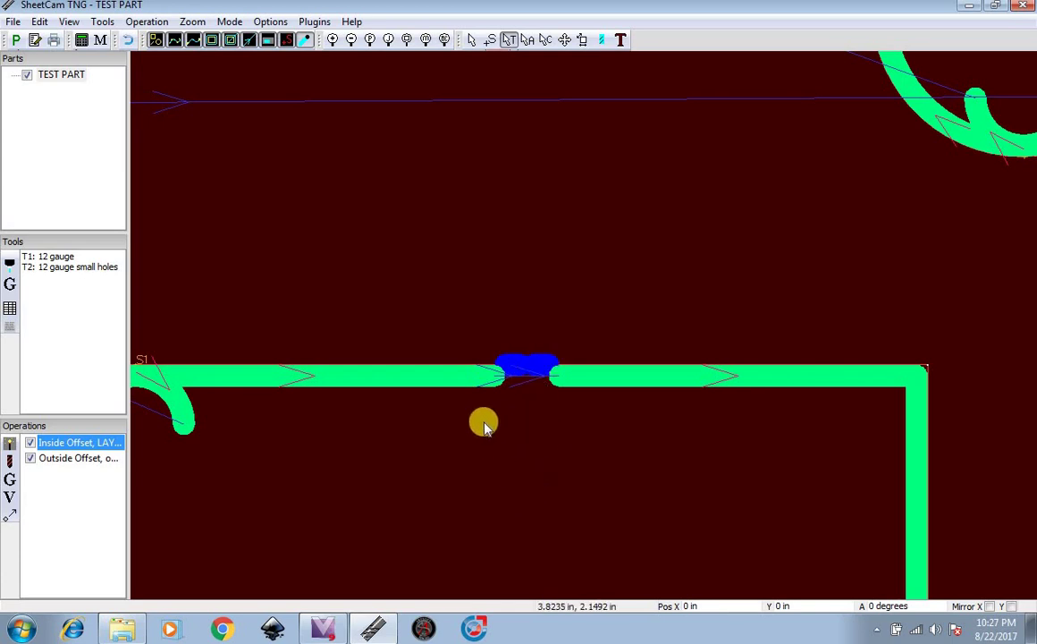
scroll(483, 425, "down", 2)
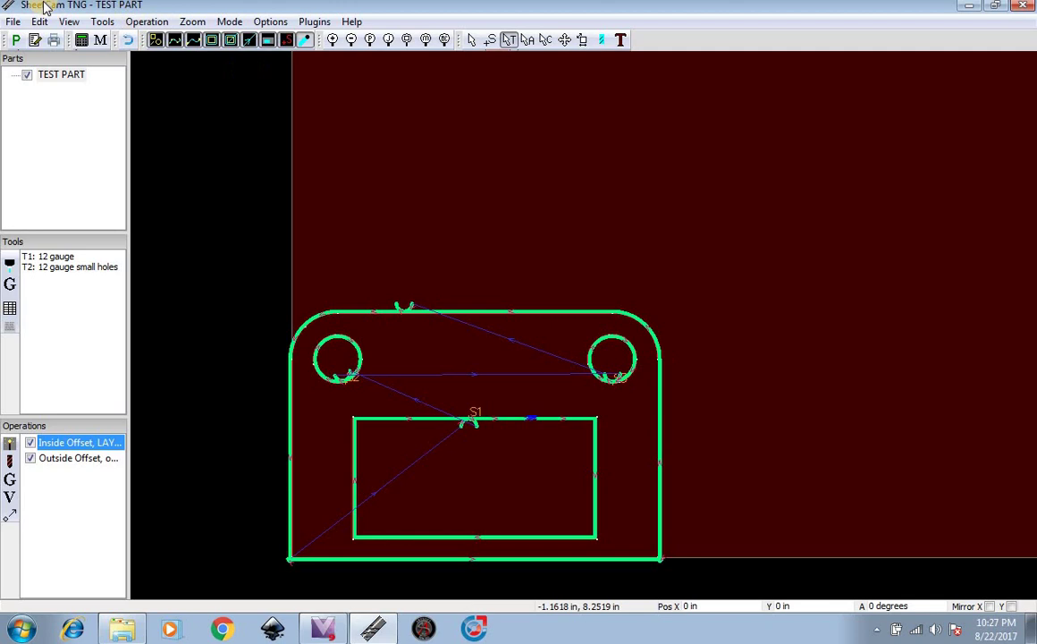
left_click(127, 40)
left_click(249, 45)
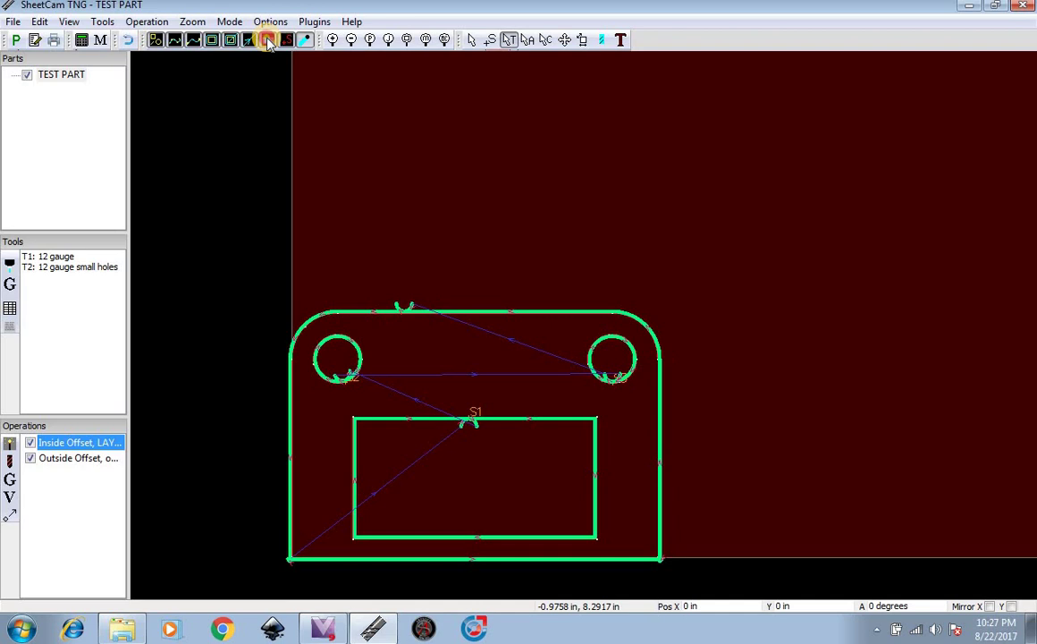
left_click(268, 41)
left_click(268, 41)
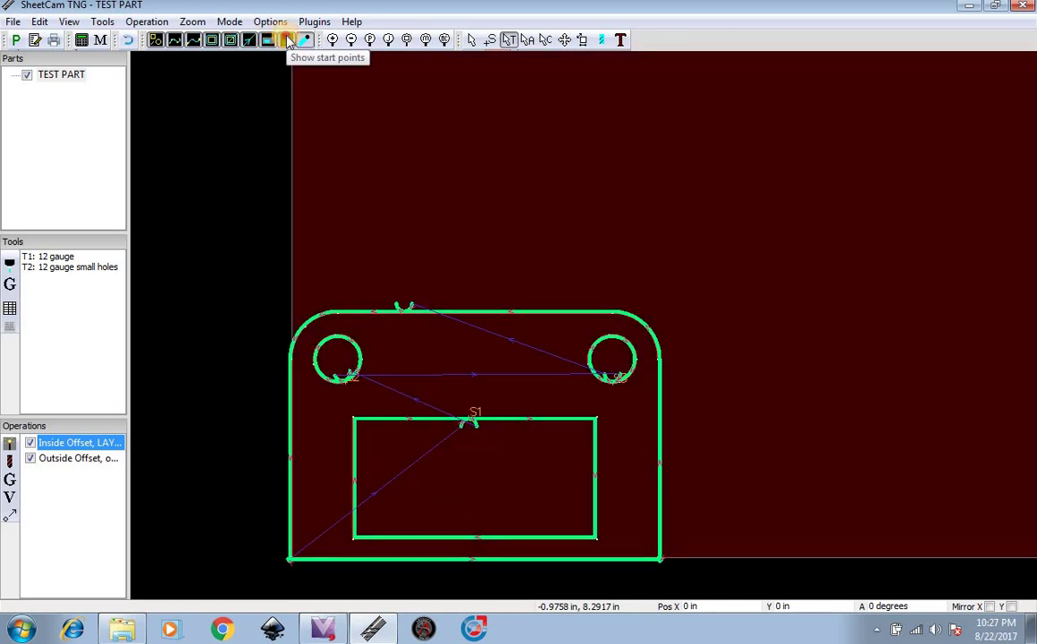
left_click(287, 40)
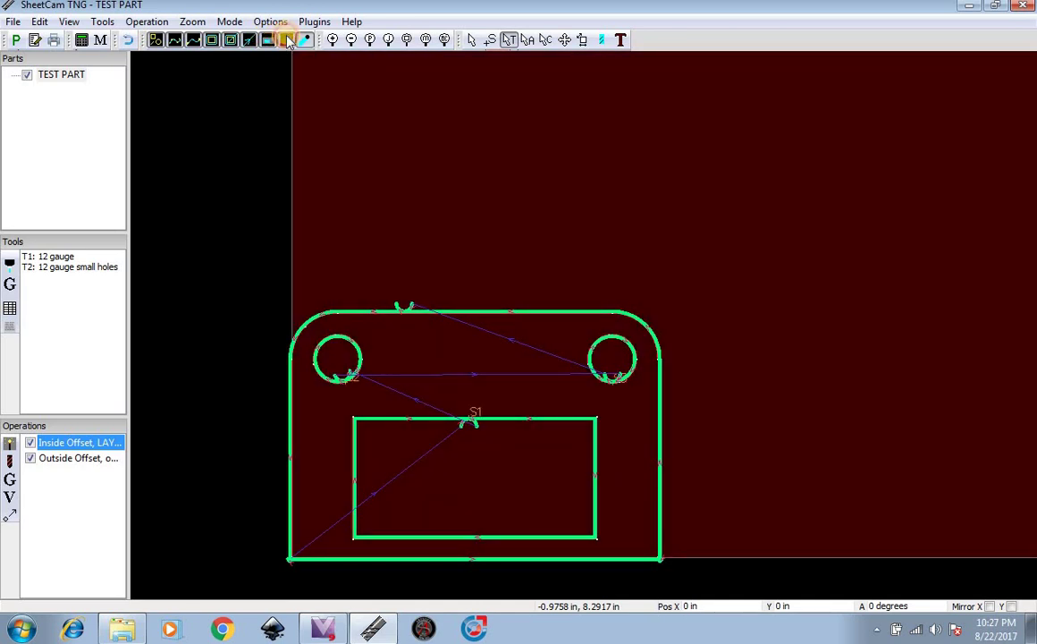
left_click(287, 40)
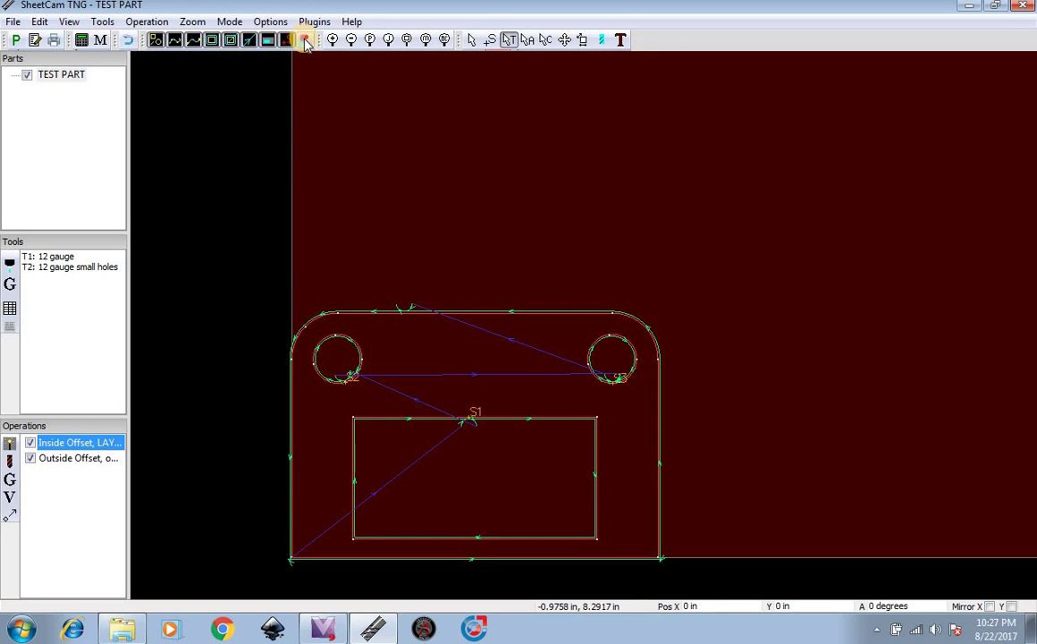
left_click(304, 41)
left_click(304, 41)
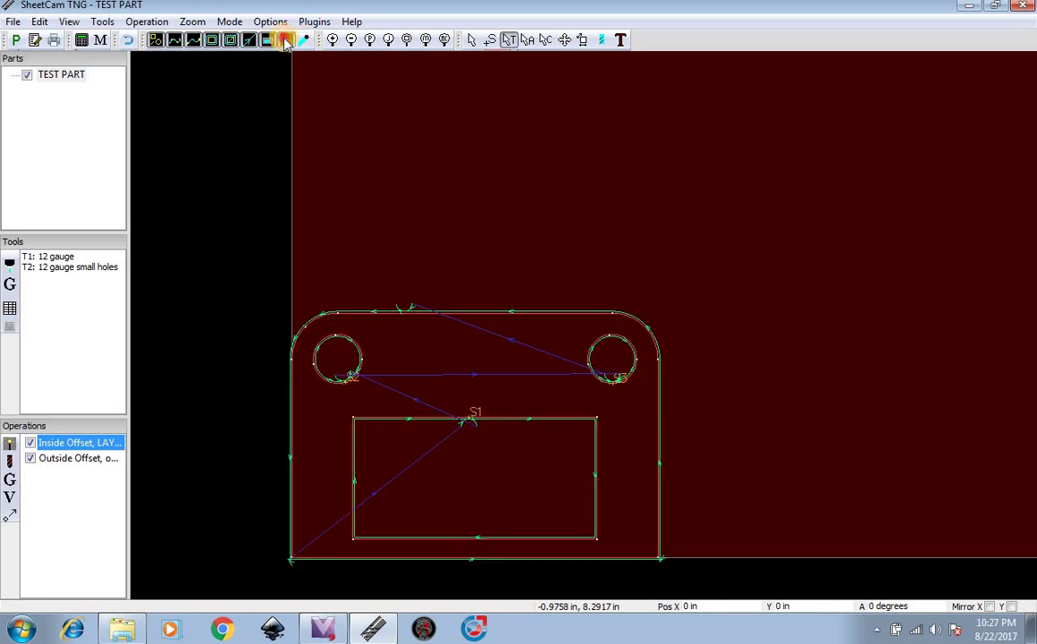
left_click(260, 41)
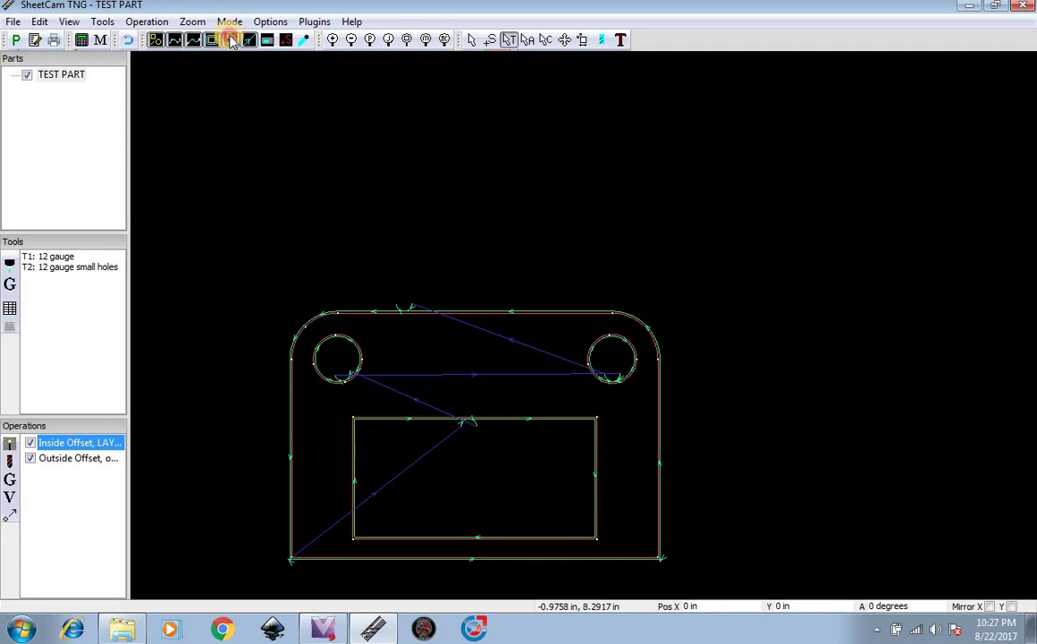
left_click(230, 41)
left_click(235, 42)
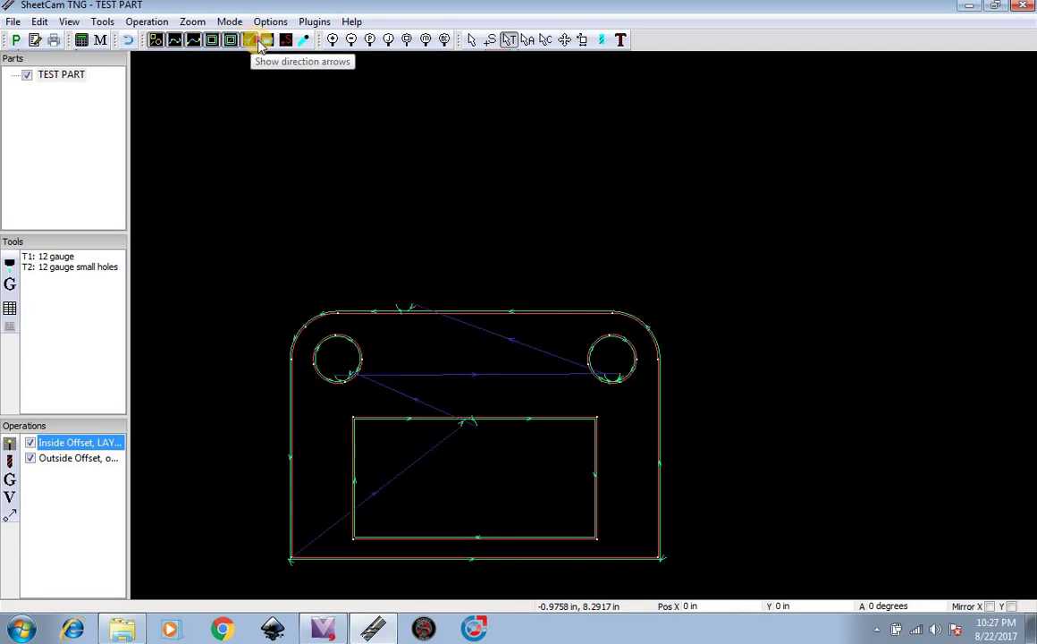
left_click(267, 41)
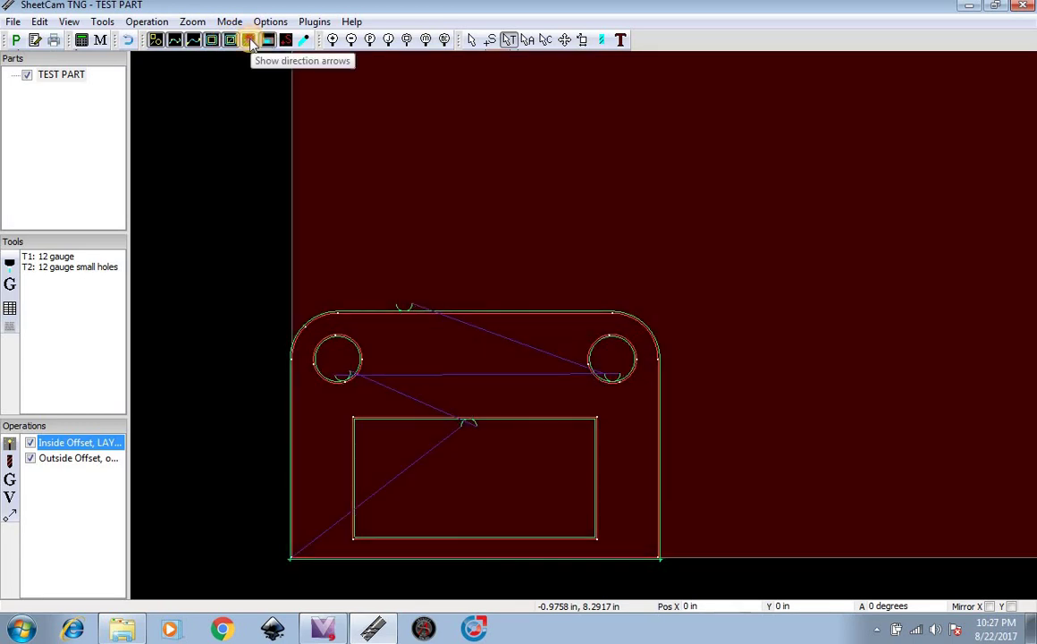
left_click(304, 40)
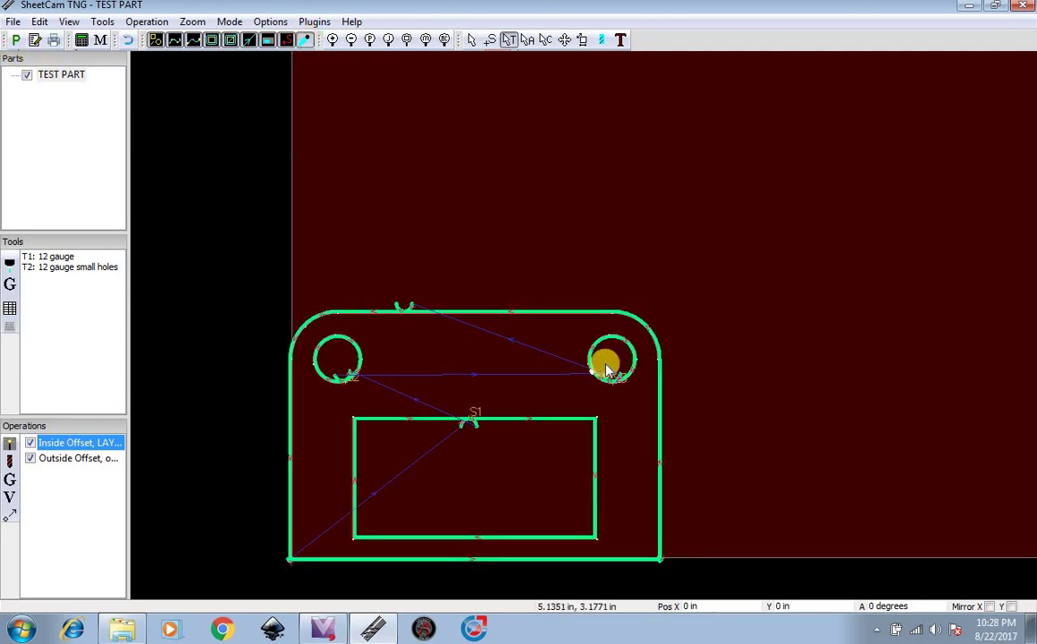
left_click(36, 42)
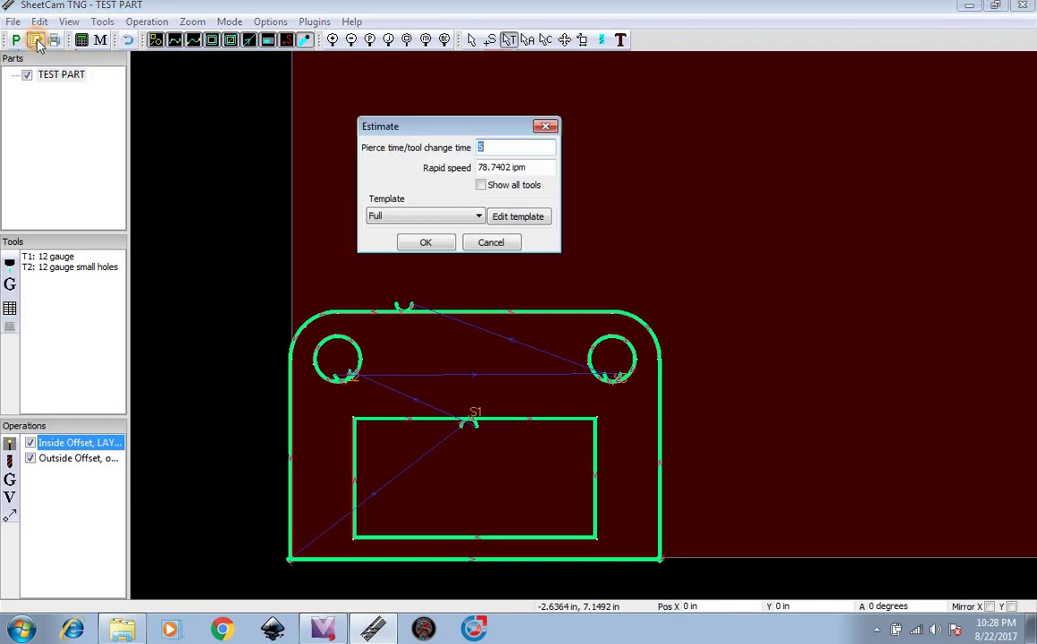
left_click(426, 242)
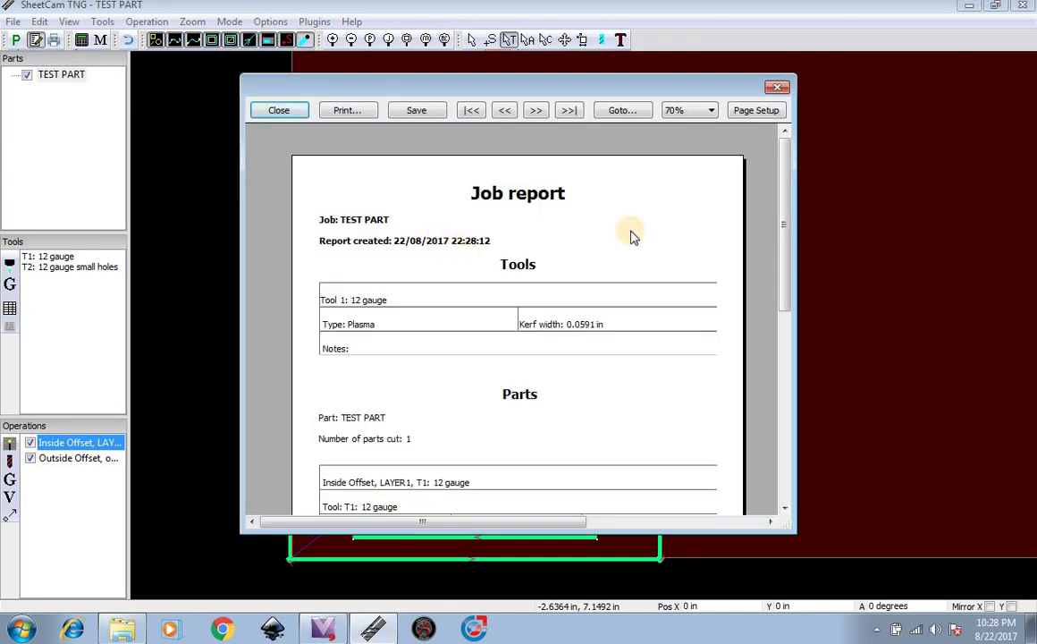
left_click_drag(779, 214, 790, 336)
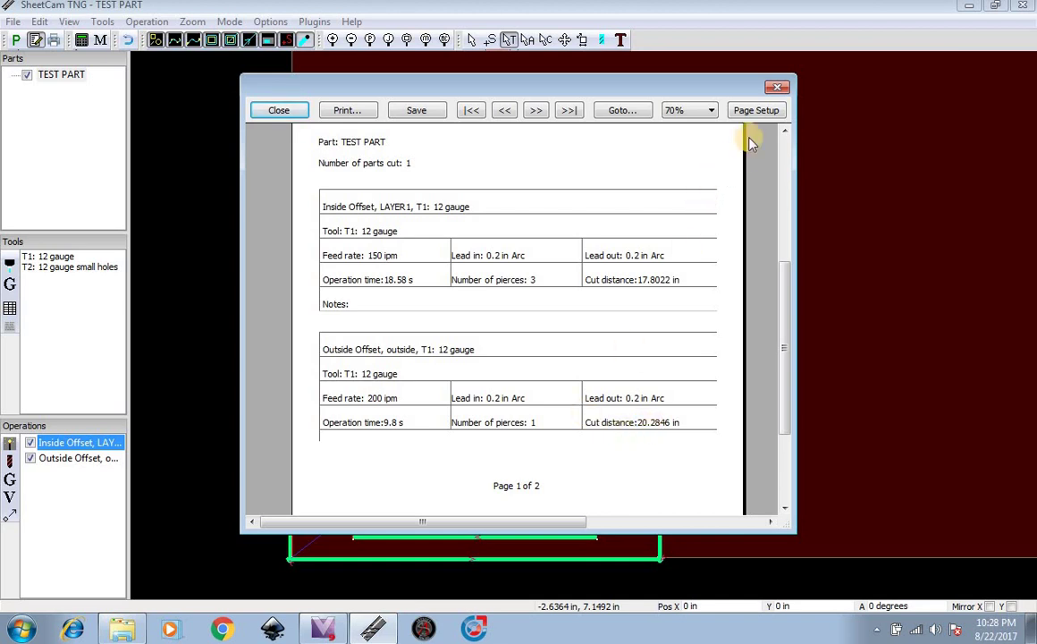
left_click(778, 89)
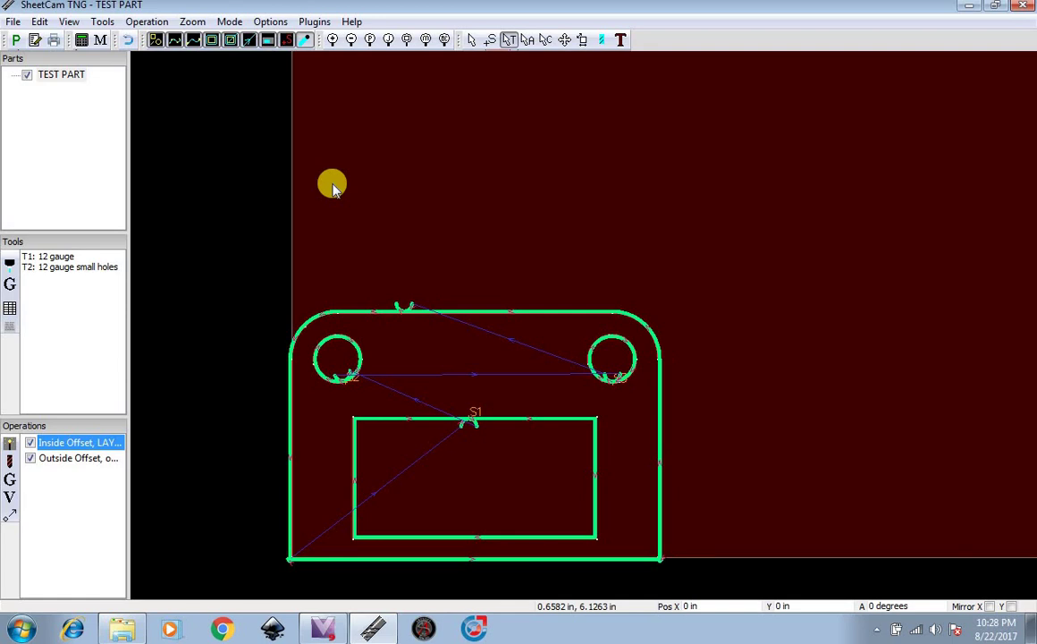
Step: Post-process the job to TEST PART (.tap) on the Desktop and dismiss the completion report
left_click(16, 43)
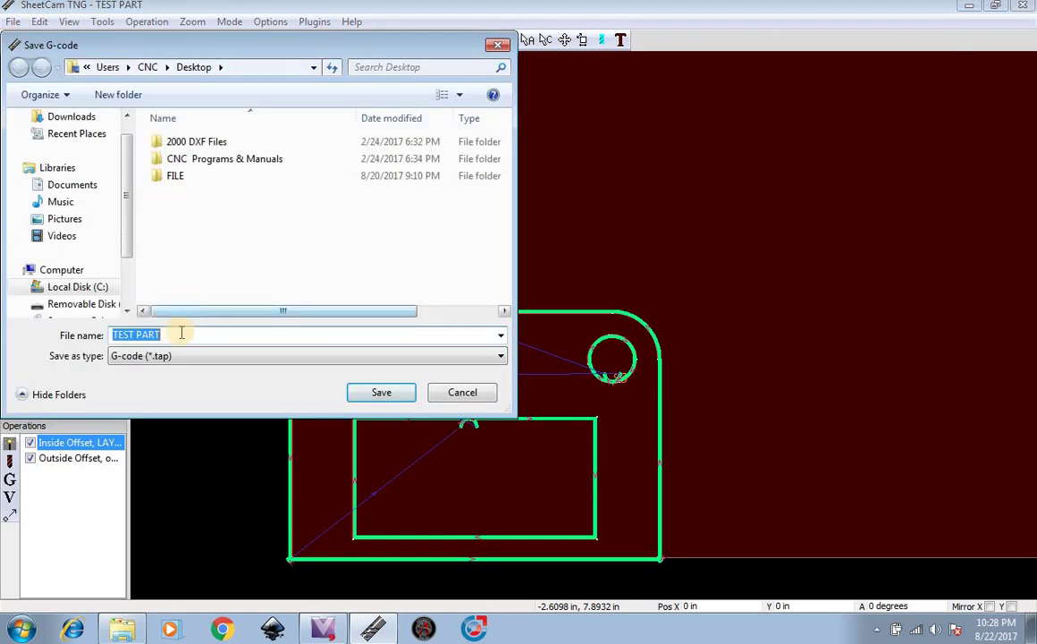
left_click(180, 334)
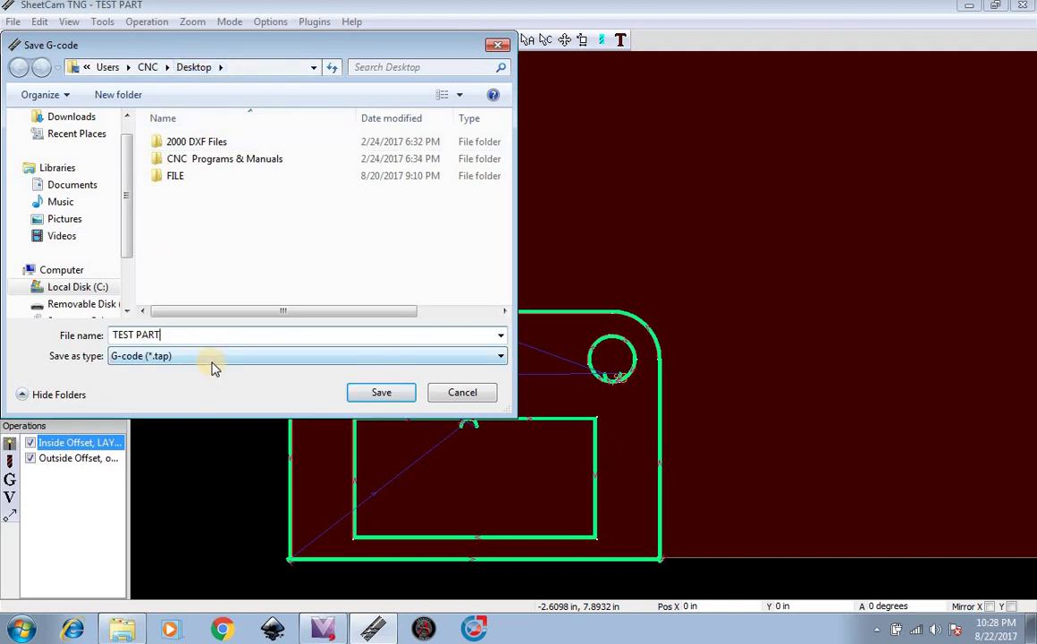
left_click(384, 399)
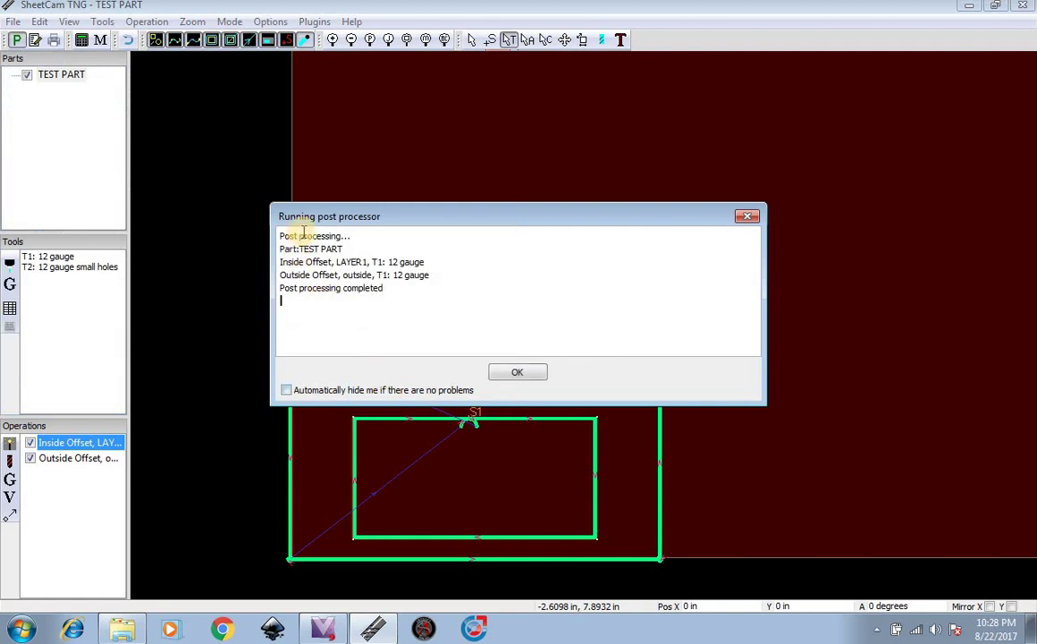
left_click(535, 373)
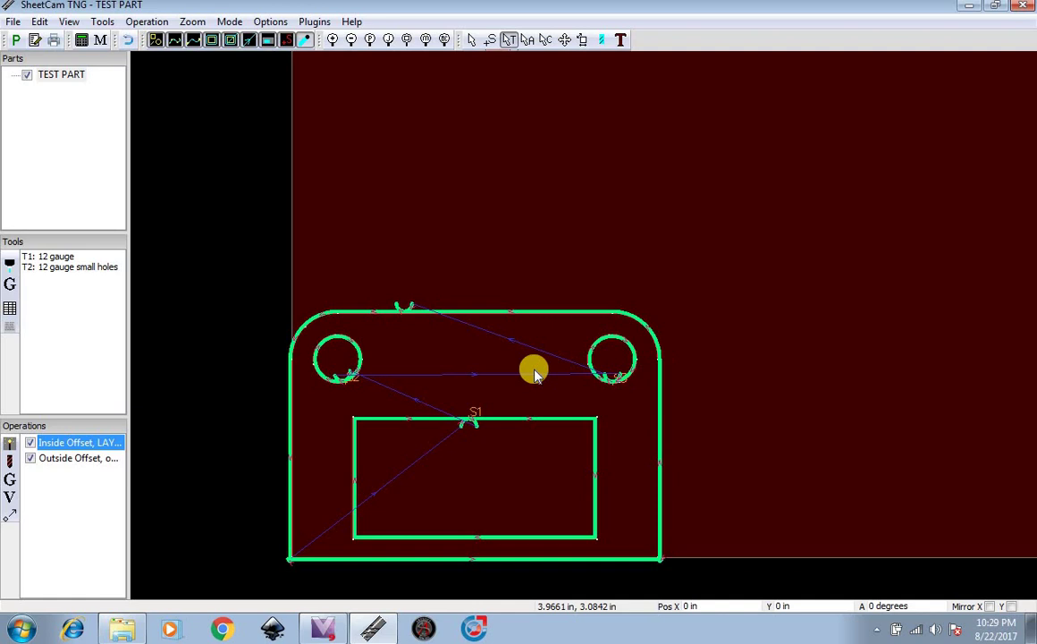